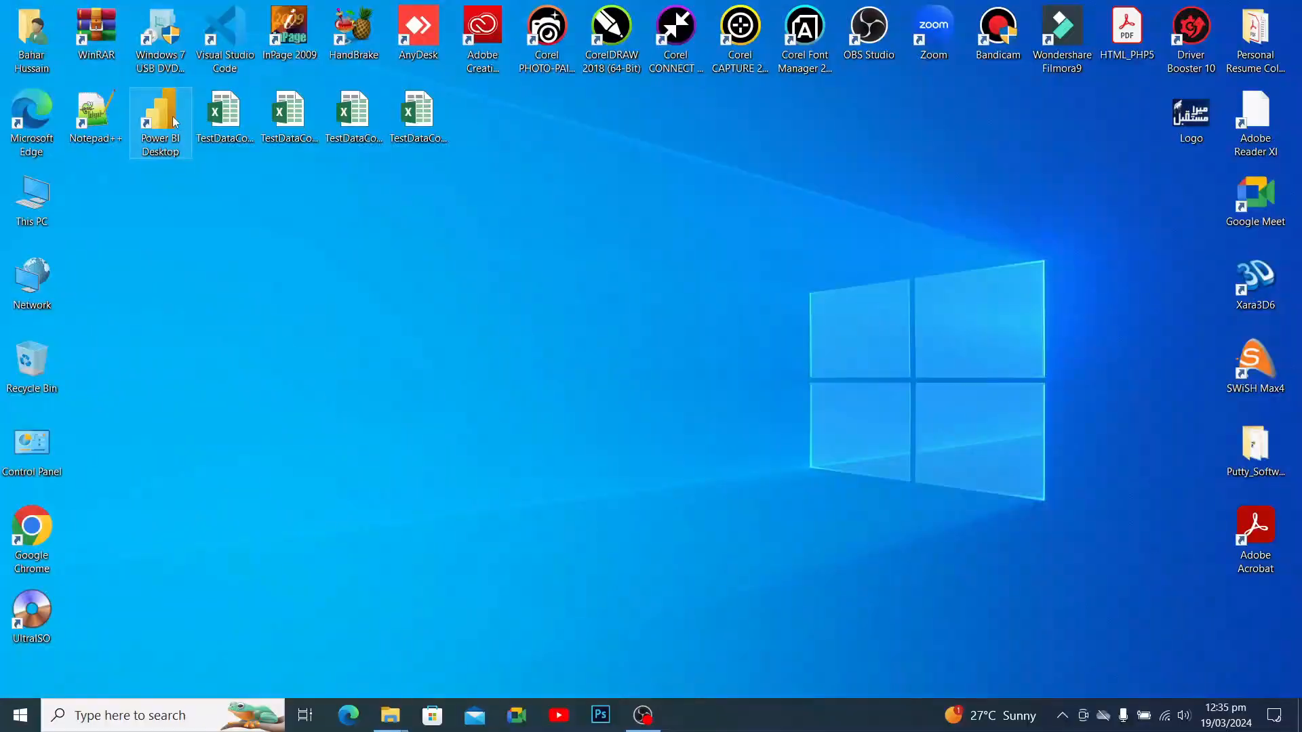
- Start Power BI Desktop with a blank report and load the CountryData sheet from the Desktop workbook TestDataCountries2017_18
{"action": "double_click", "coordinate": [173, 121]}
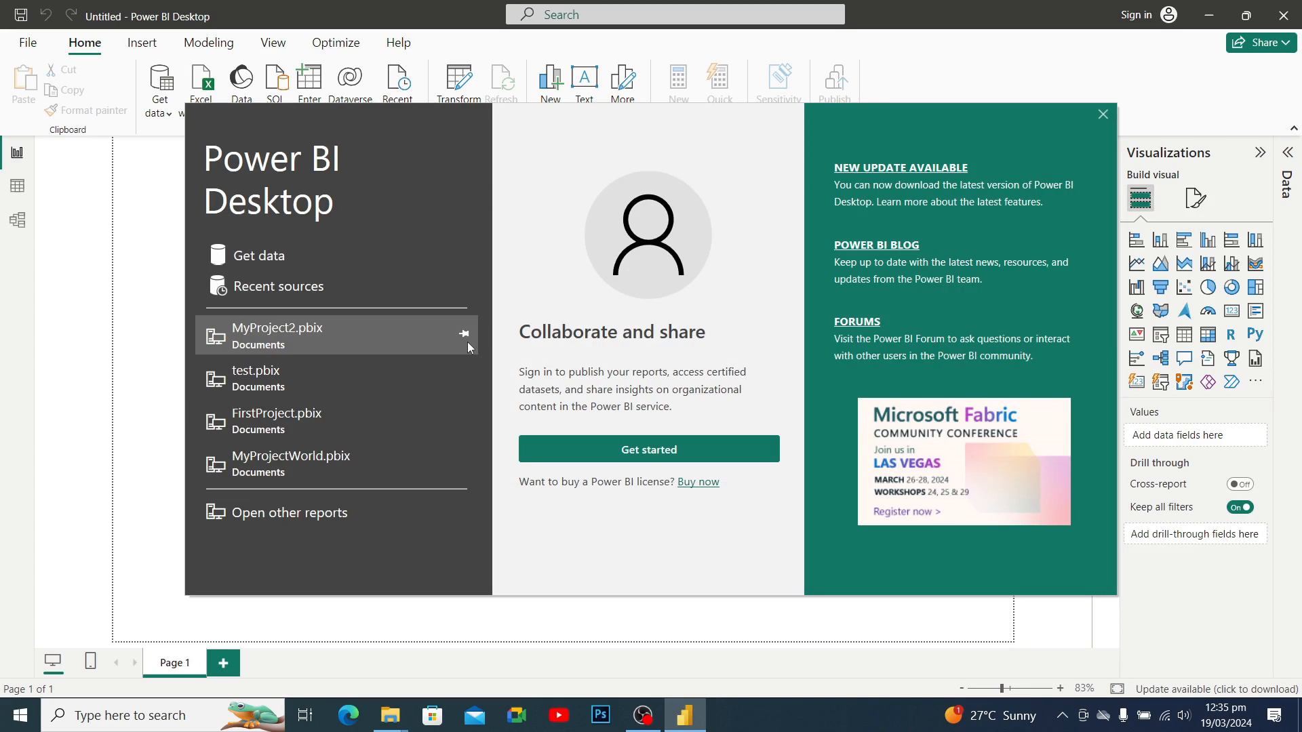
{"action": "left_click", "coordinate": [1104, 115]}
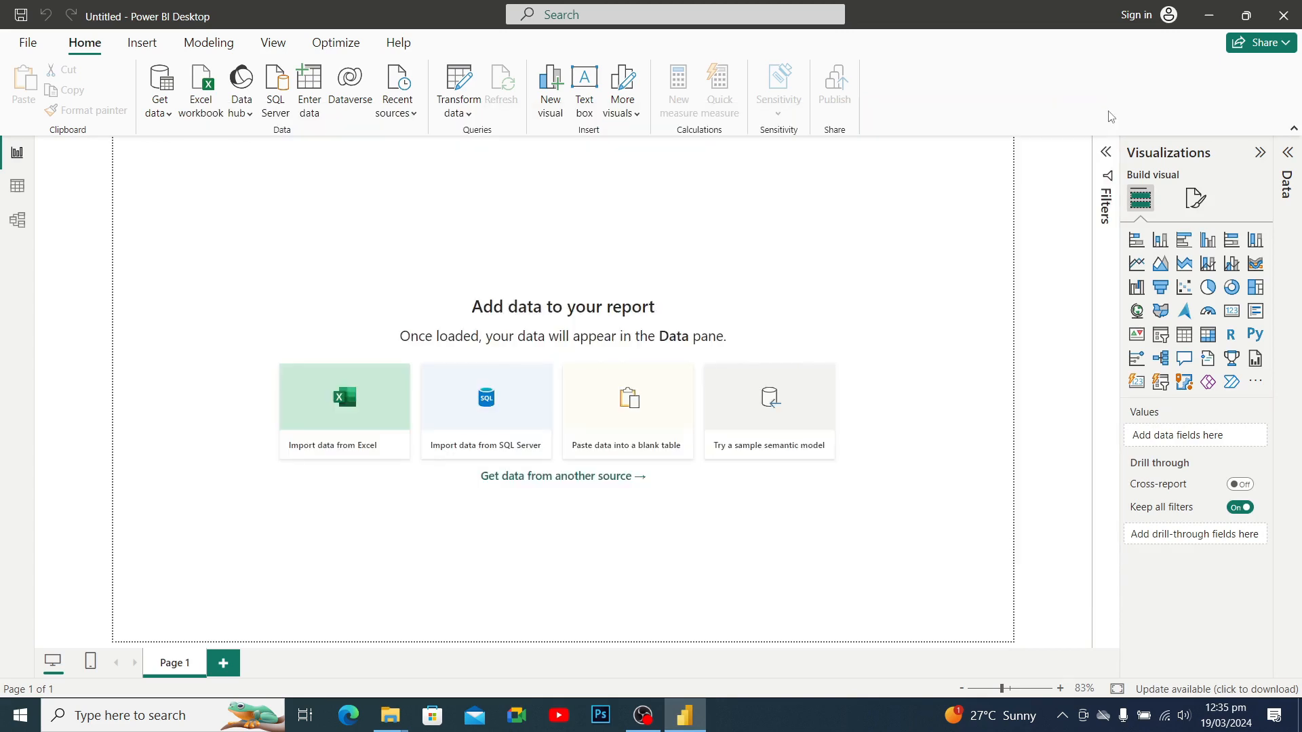
{"action": "left_click", "coordinate": [169, 119]}
{"action": "left_click", "coordinate": [169, 168]}
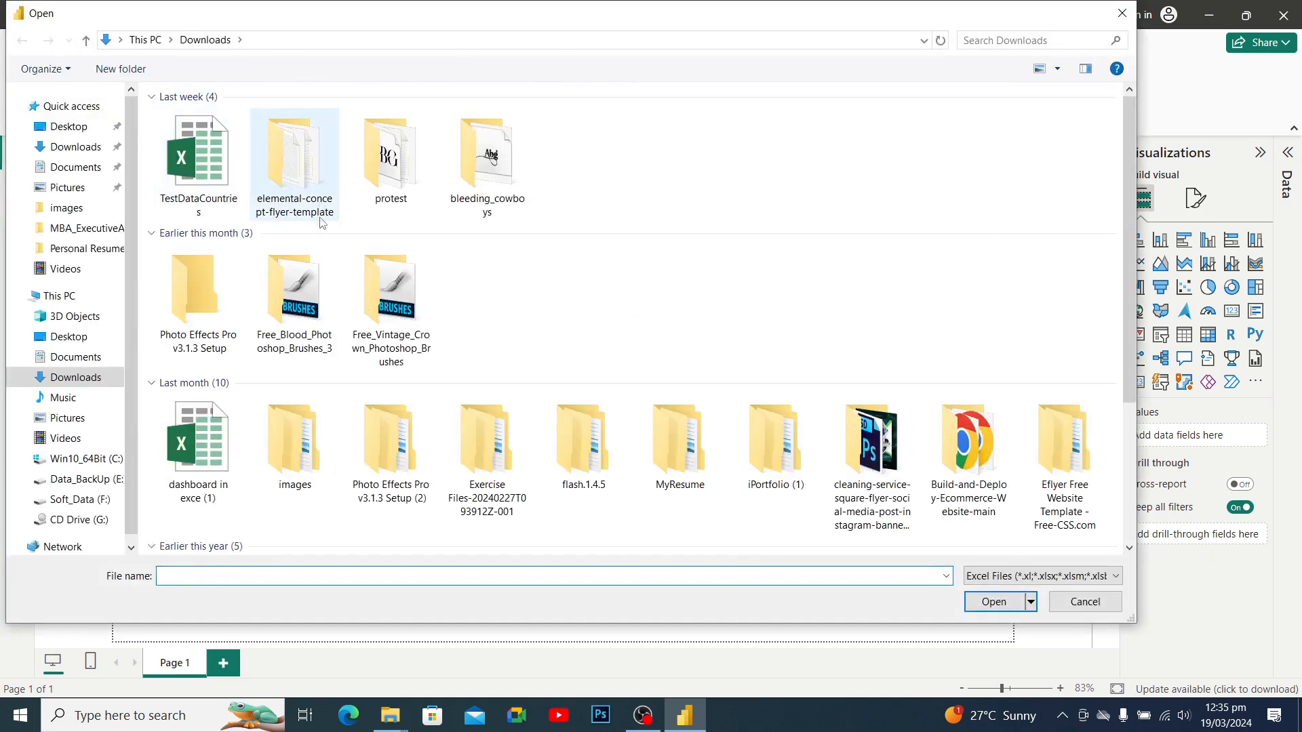
{"action": "left_click", "coordinate": [76, 337]}
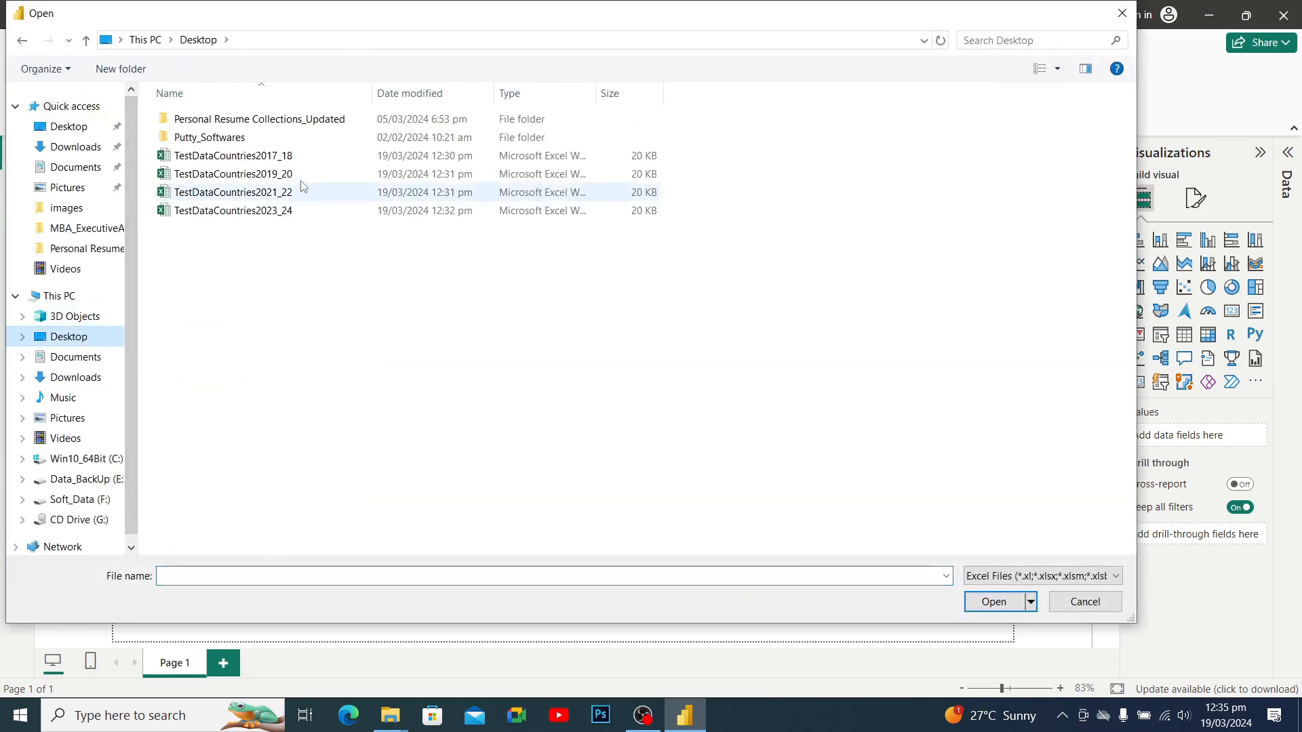
{"action": "left_click", "coordinate": [272, 157]}
{"action": "left_click", "coordinate": [994, 602]}
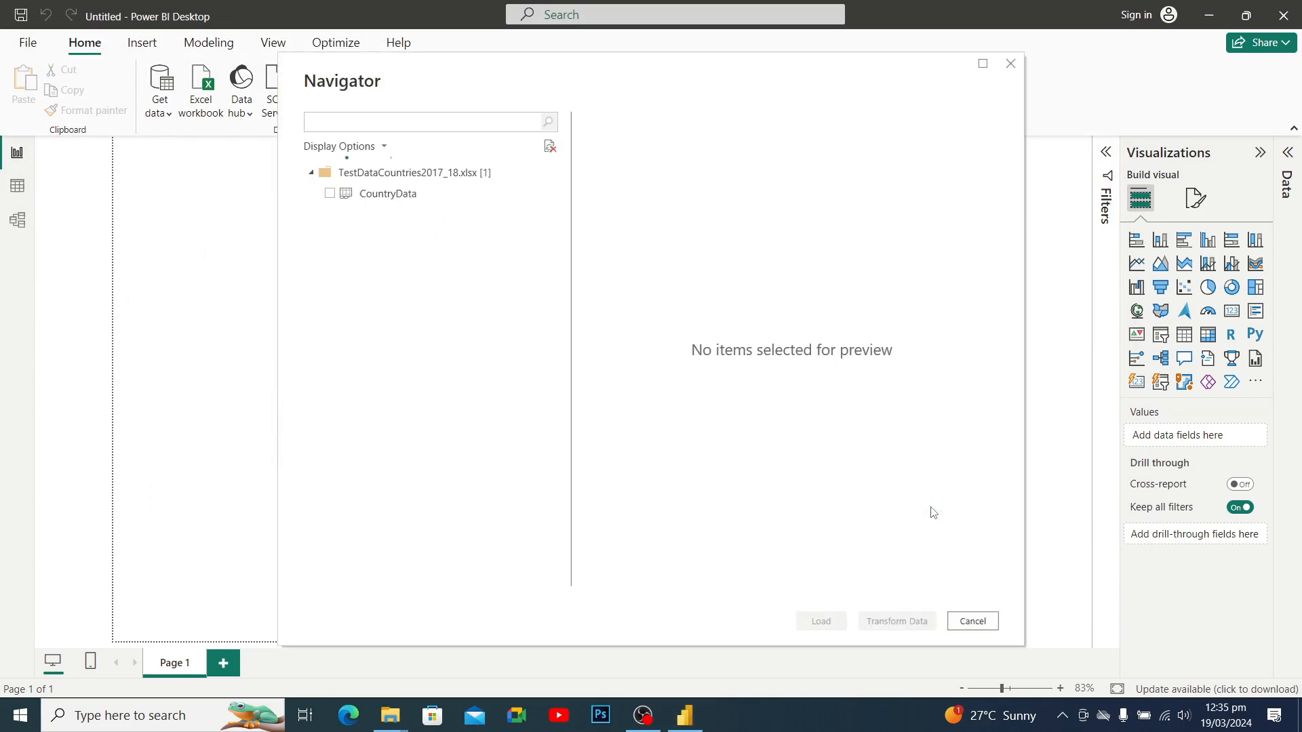
{"action": "left_click", "coordinate": [330, 193]}
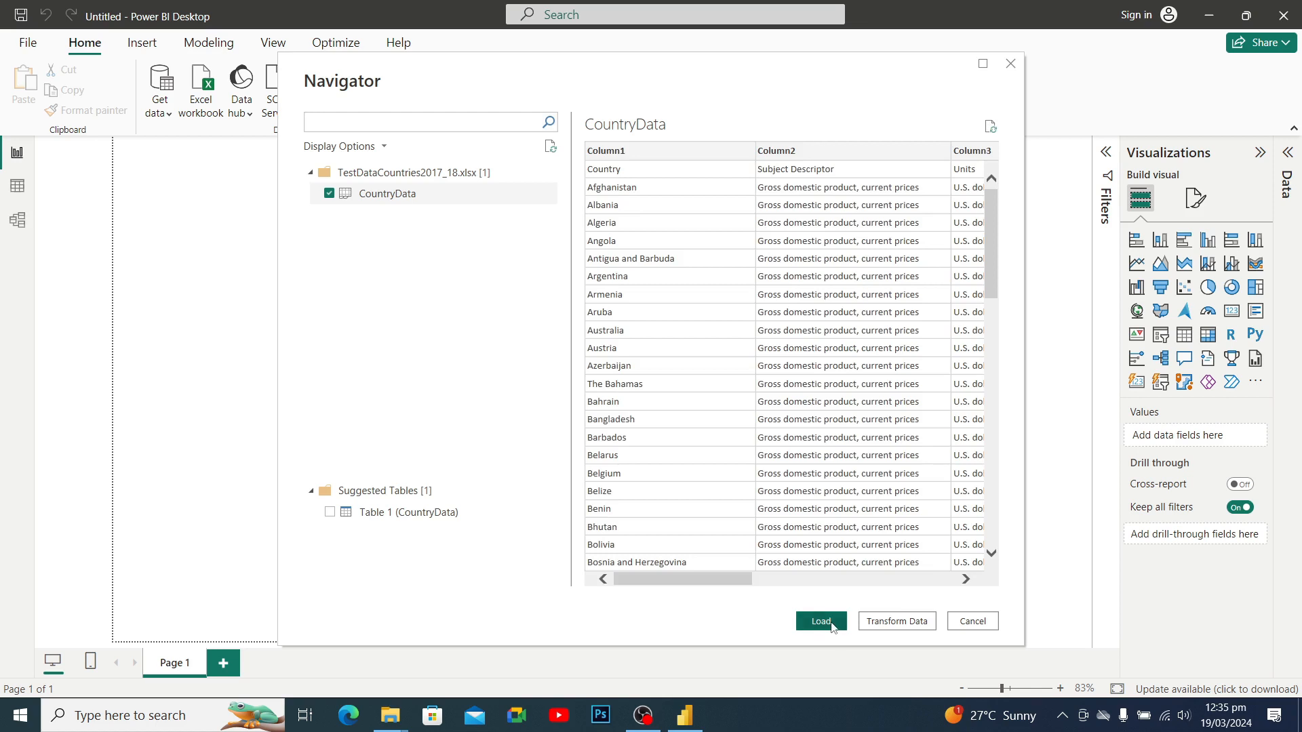
{"action": "left_click", "coordinate": [831, 625]}
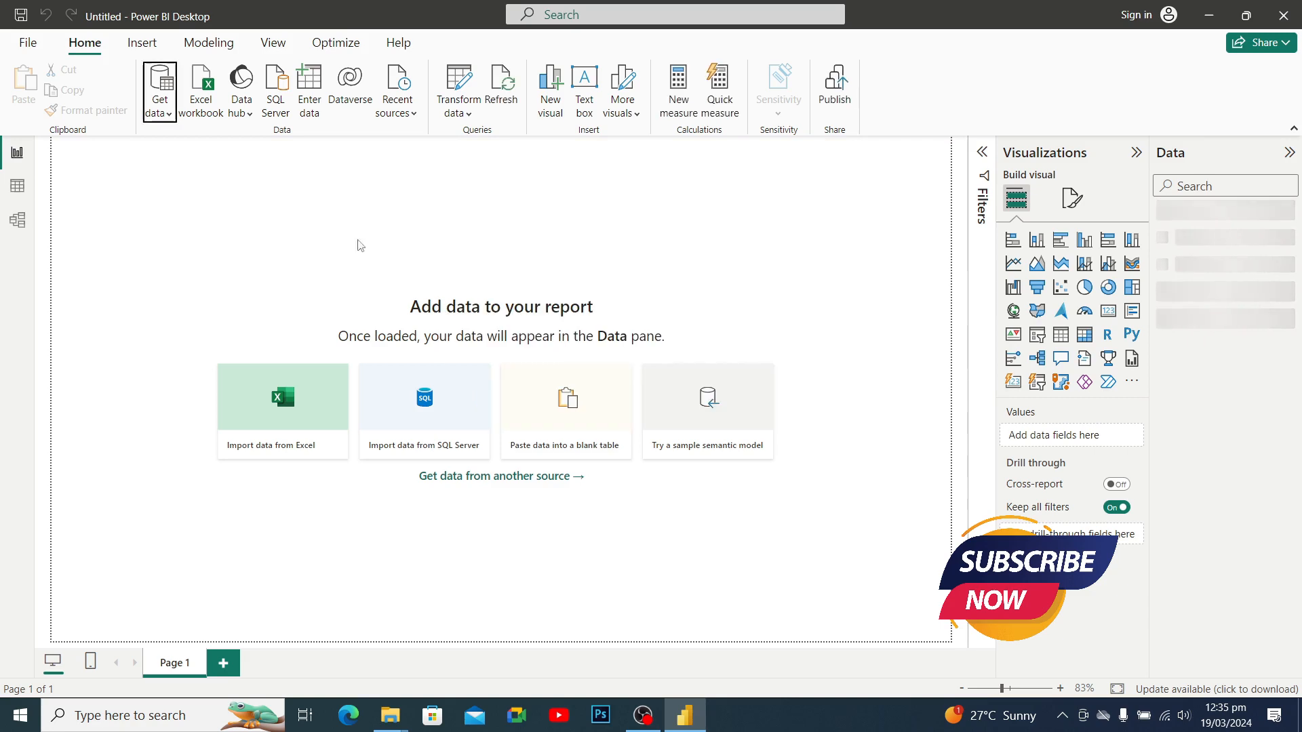
- Import the Excel workbook TestDataCountries2019_20 from the Desktop and load its CountryData sheet
{"action": "left_click", "coordinate": [158, 119]}
{"action": "left_click", "coordinate": [198, 166]}
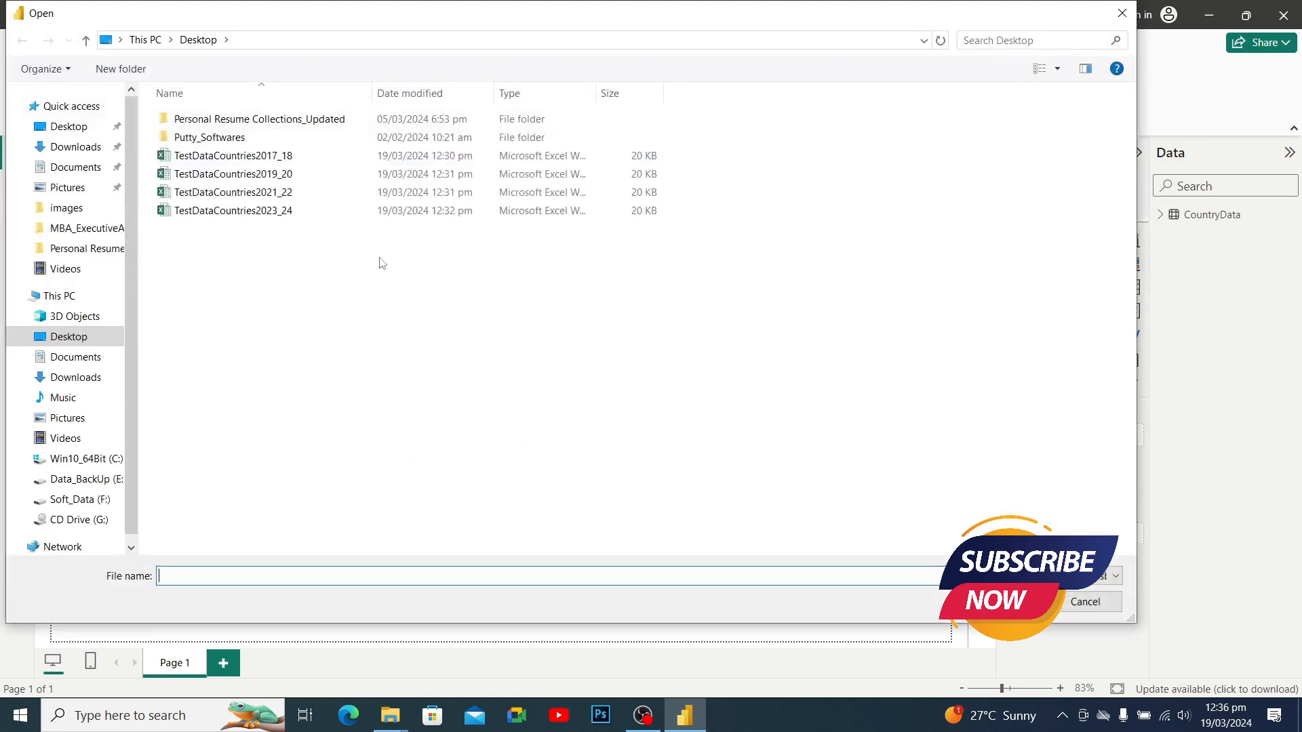
{"action": "left_click", "coordinate": [280, 174]}
{"action": "double_click", "coordinate": [280, 174]}
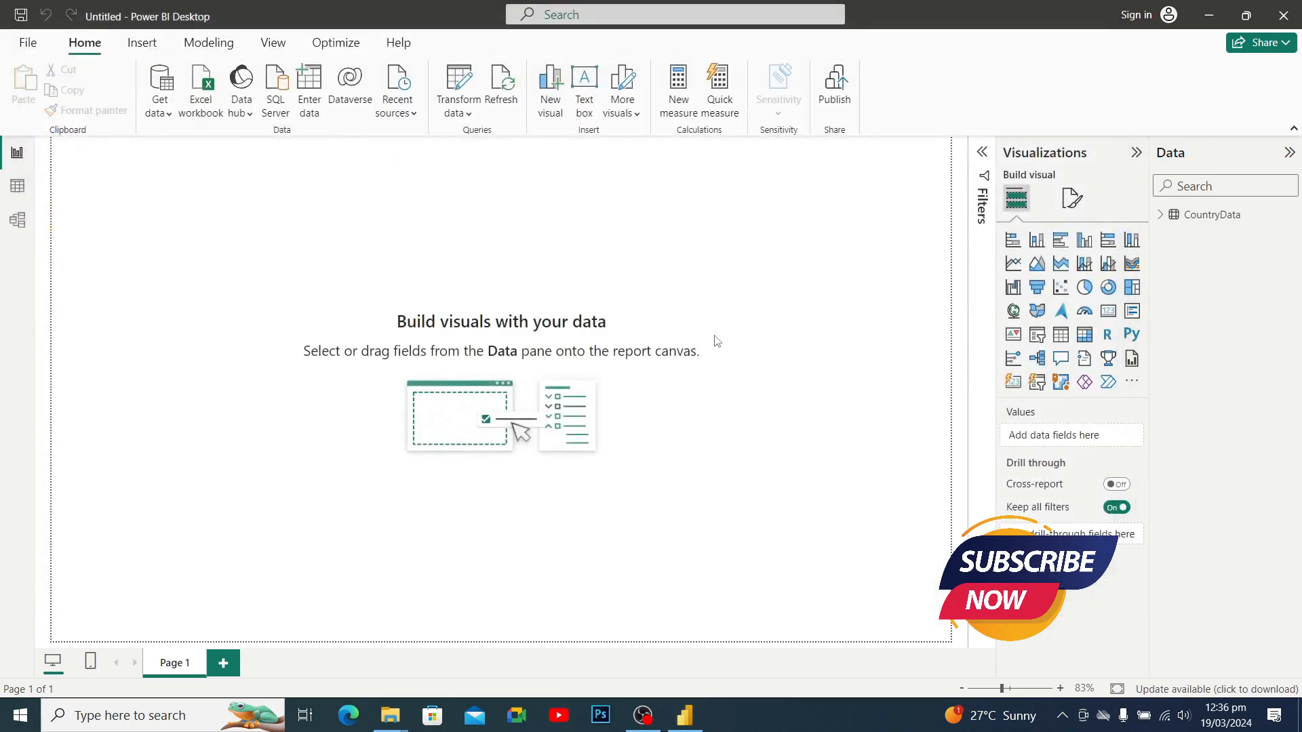
{"action": "left_click", "coordinate": [329, 194]}
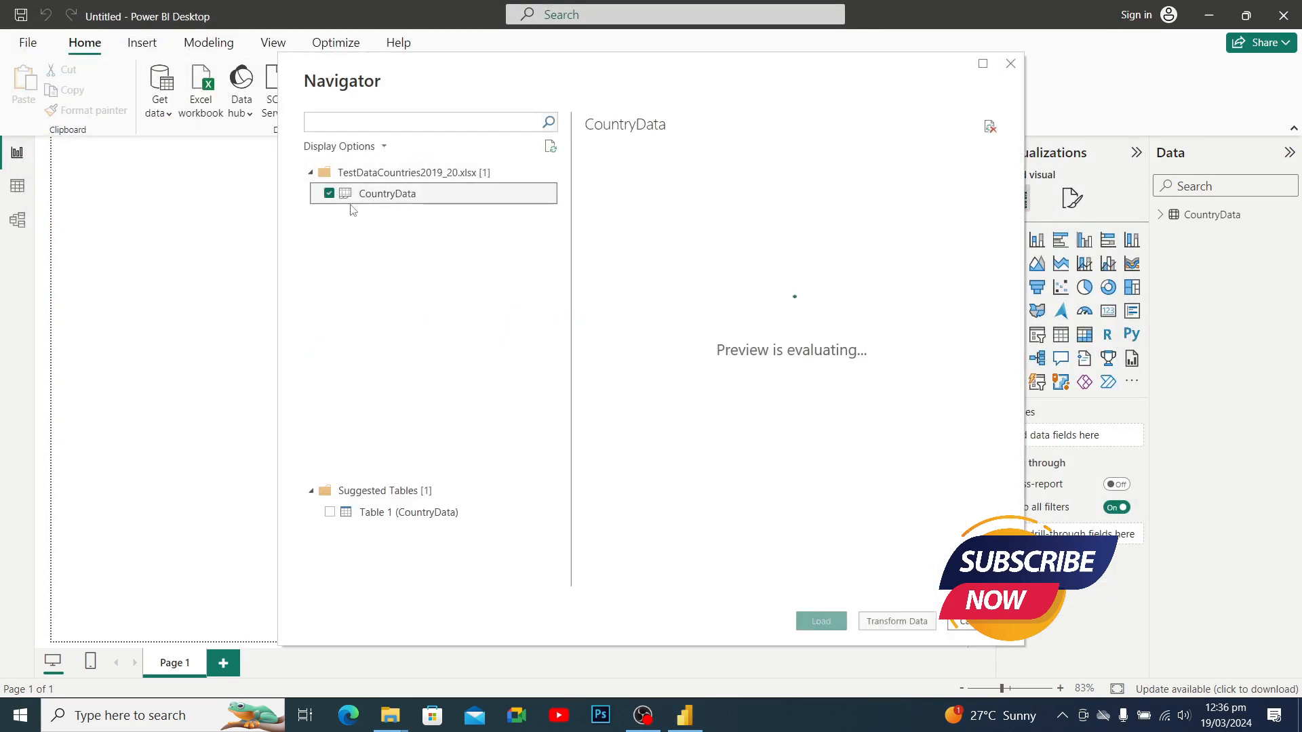
{"action": "left_click", "coordinate": [822, 622]}
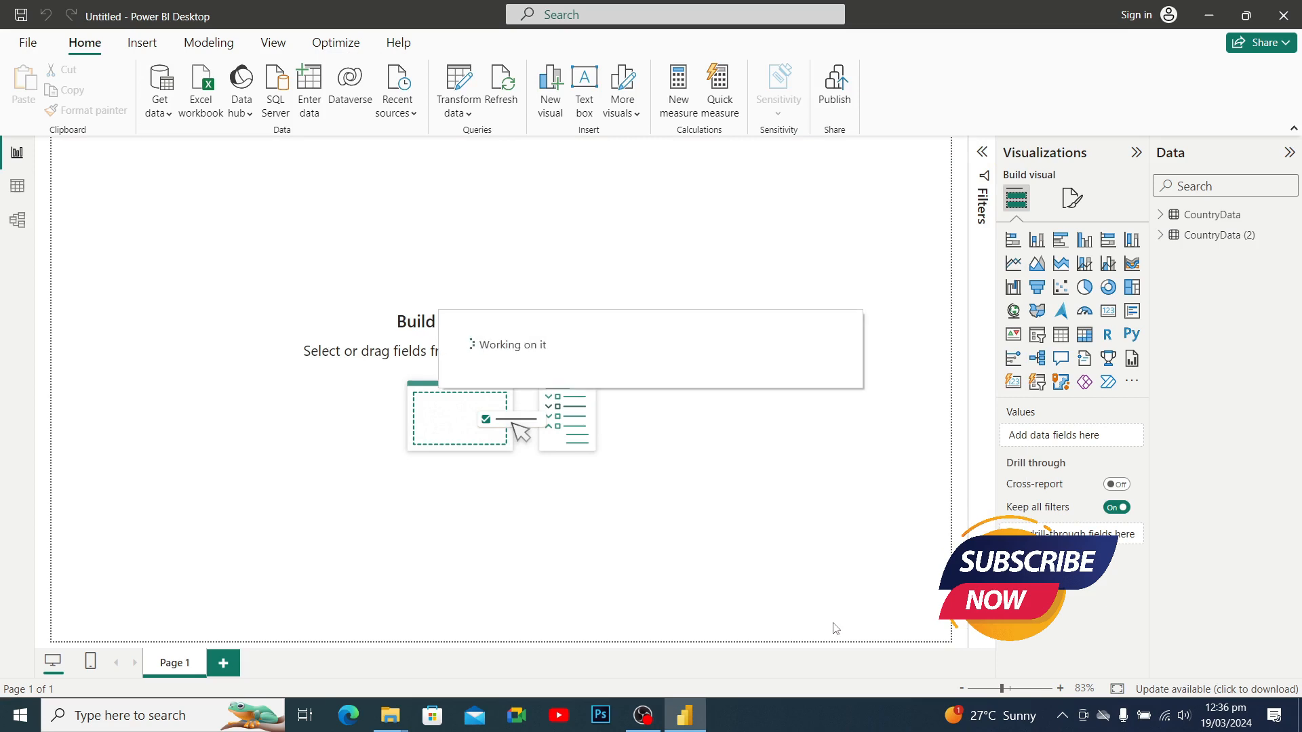
- Import the Excel workbook TestDataCountries2021_22 from the Desktop and load its CountryData sheet
{"action": "left_click", "coordinate": [168, 113]}
{"action": "left_click", "coordinate": [207, 170]}
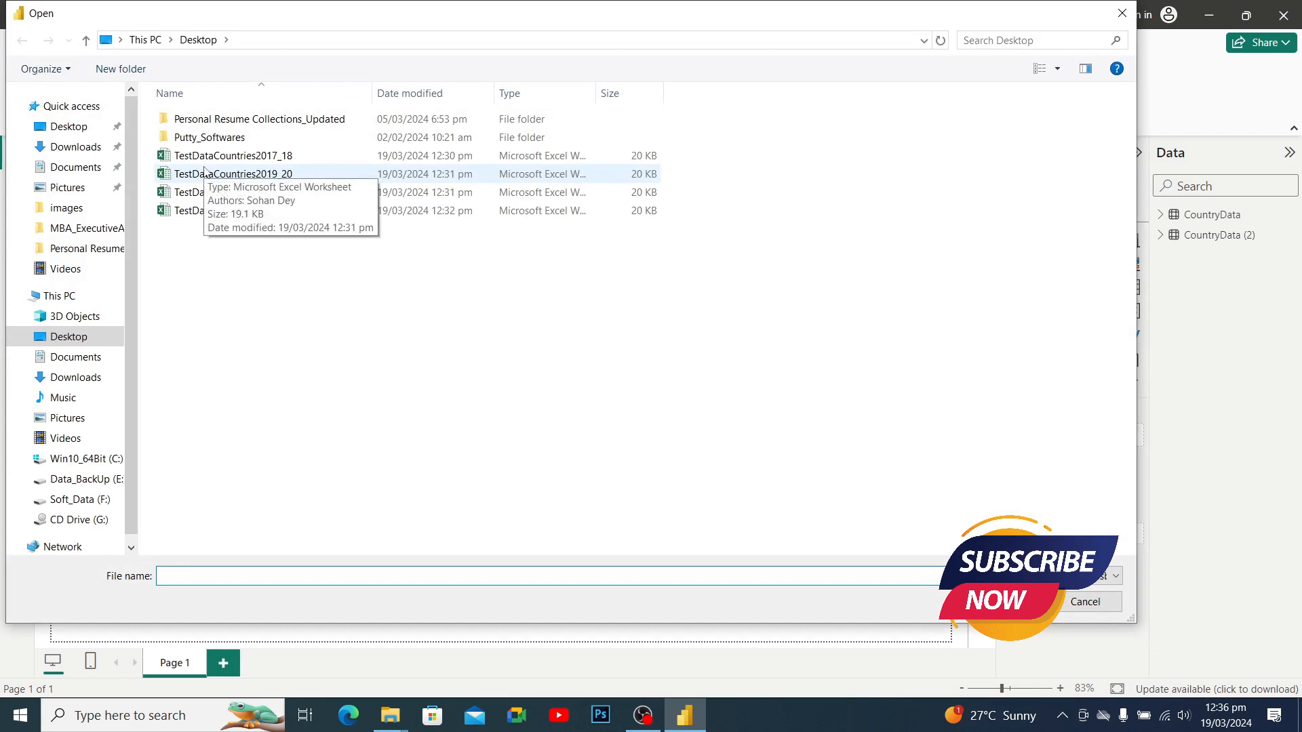
{"action": "left_click", "coordinate": [238, 193]}
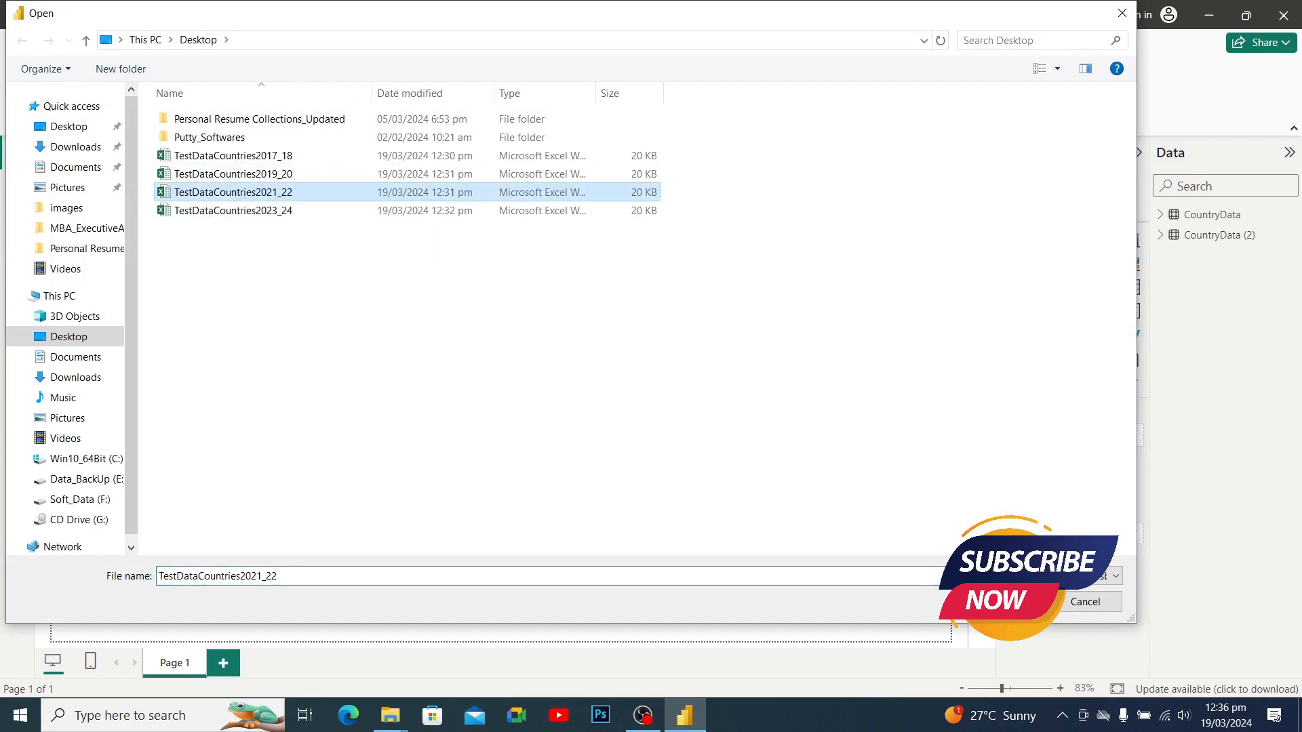
{"action": "left_click", "coordinate": [1009, 602]}
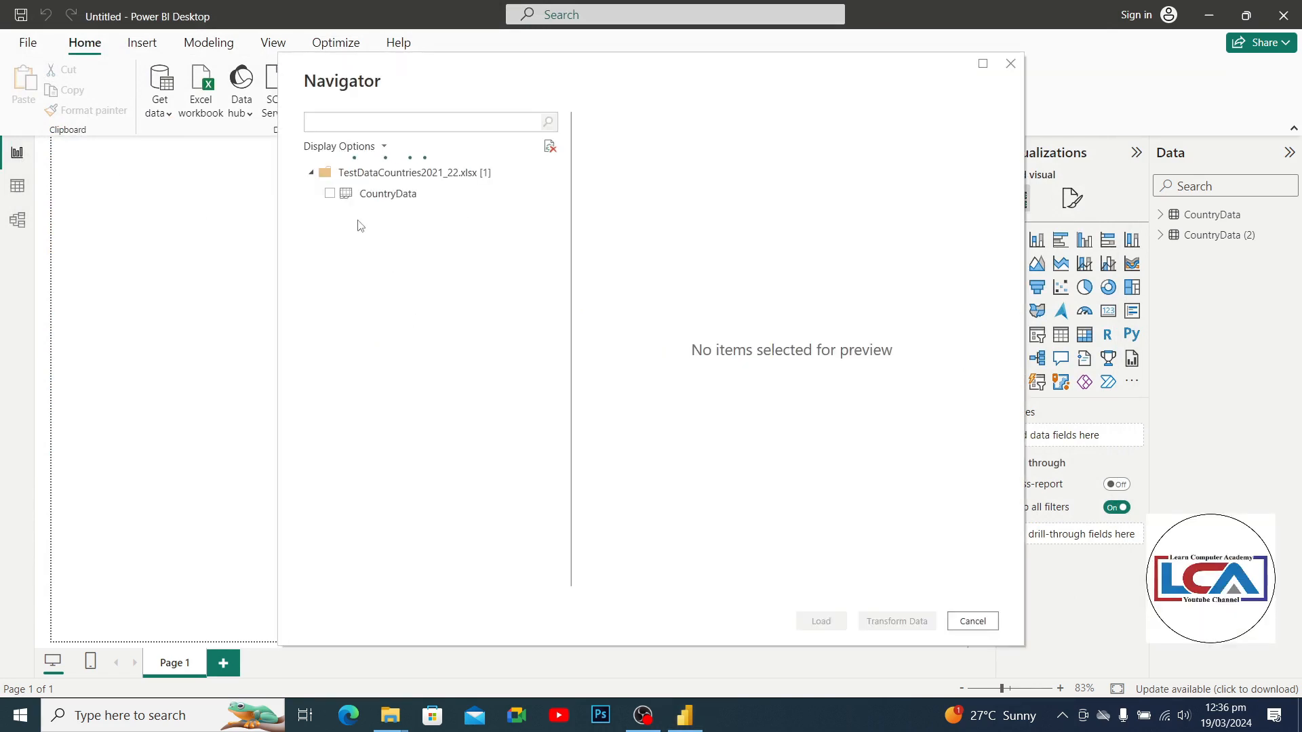
{"action": "left_click", "coordinate": [330, 194]}
{"action": "left_click", "coordinate": [822, 622]}
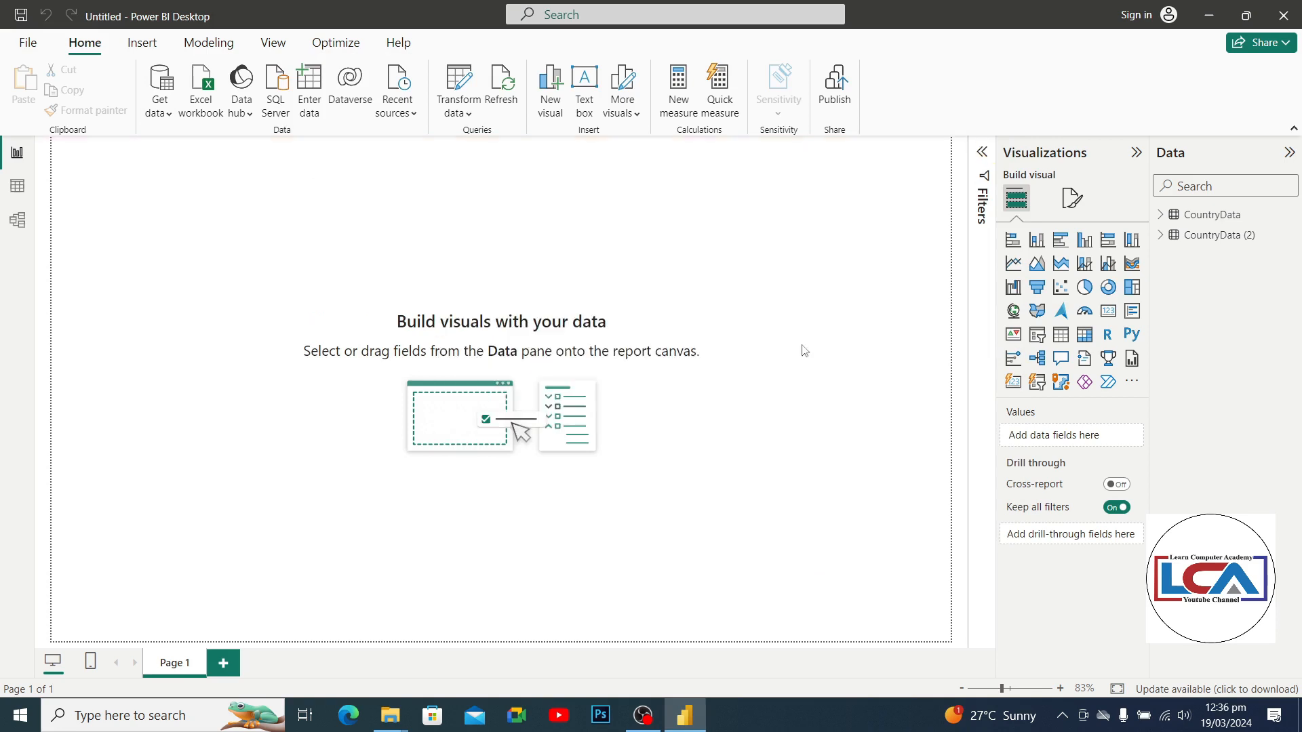
- Import the Excel workbook TestDataCountries2023_24 from the Desktop and load its CountryData sheet
{"action": "left_click", "coordinate": [160, 108]}
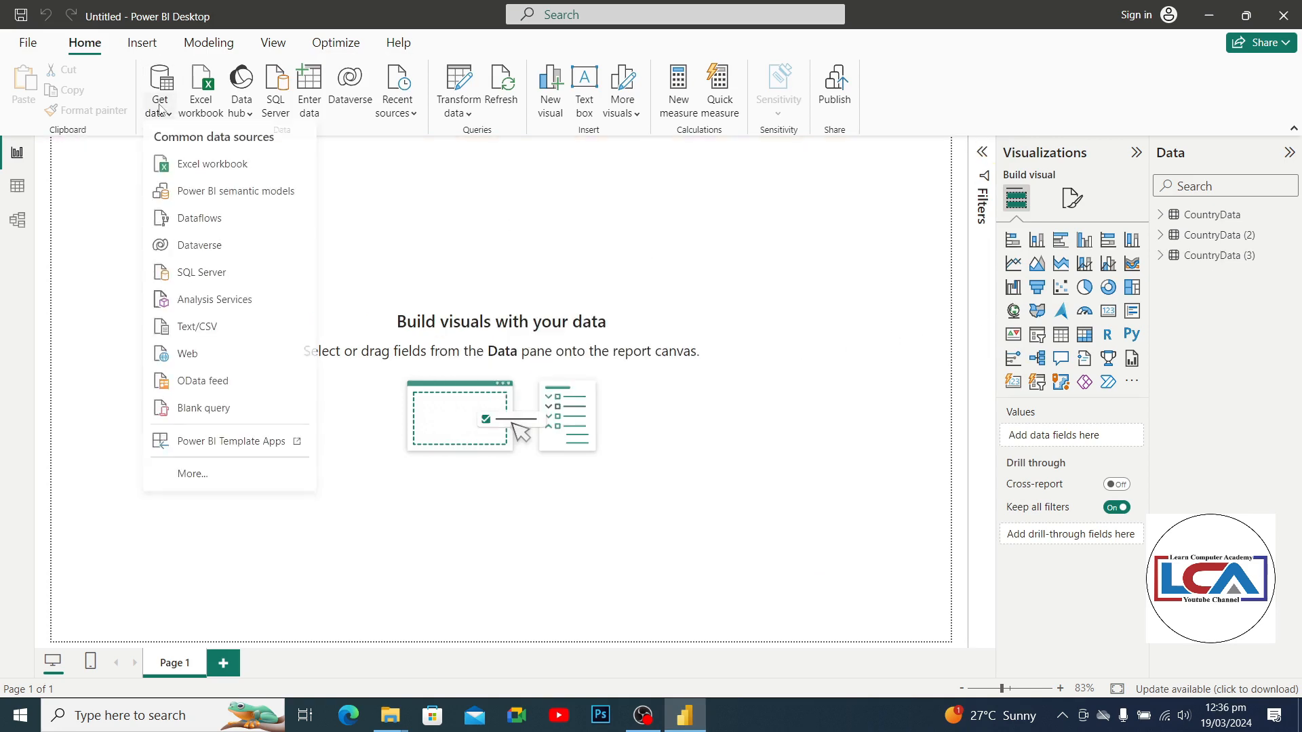
{"action": "left_click", "coordinate": [175, 169]}
{"action": "left_click", "coordinate": [297, 212]}
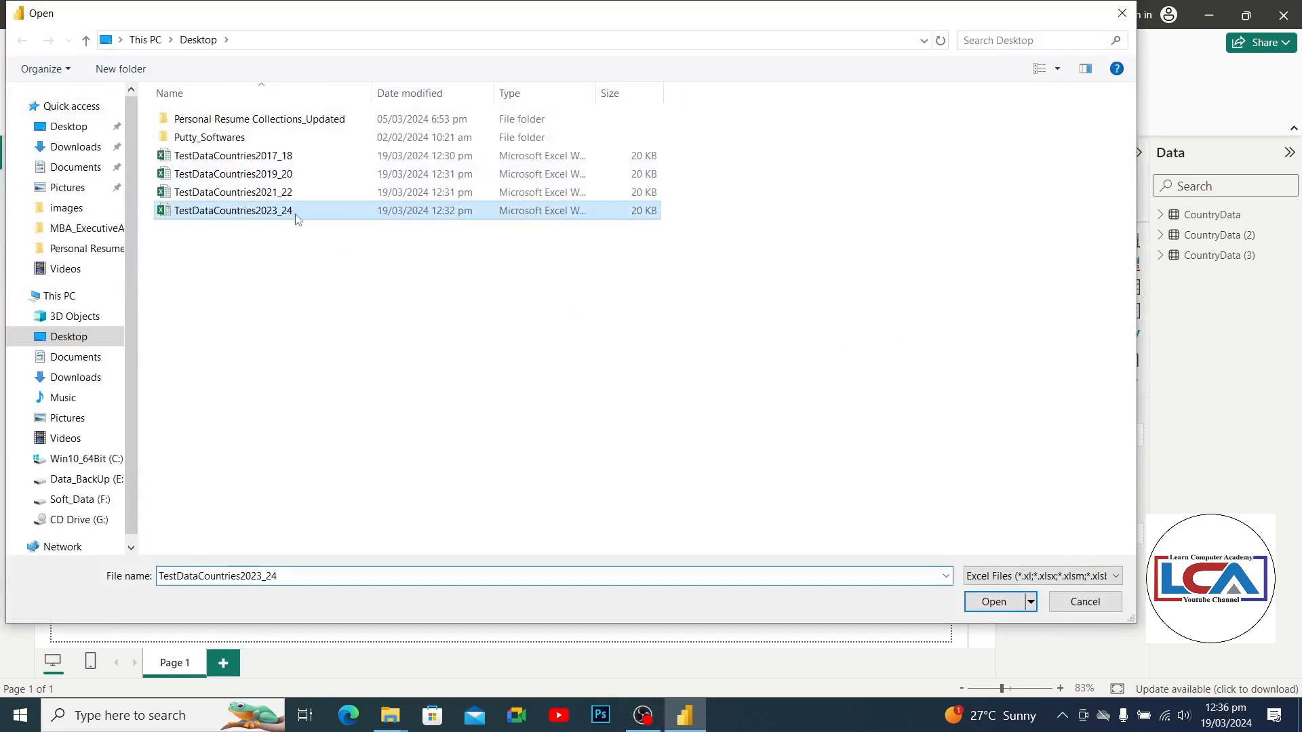
{"action": "left_click", "coordinate": [979, 603]}
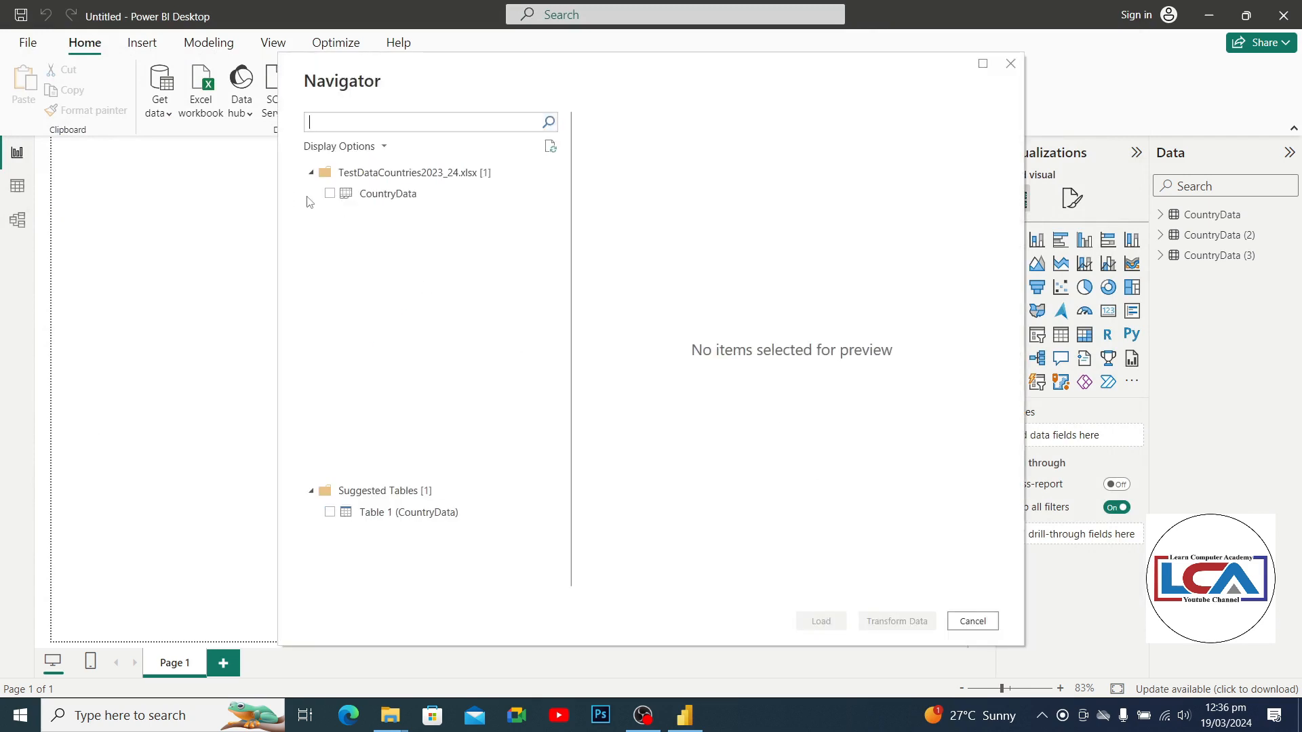
{"action": "left_click", "coordinate": [329, 193]}
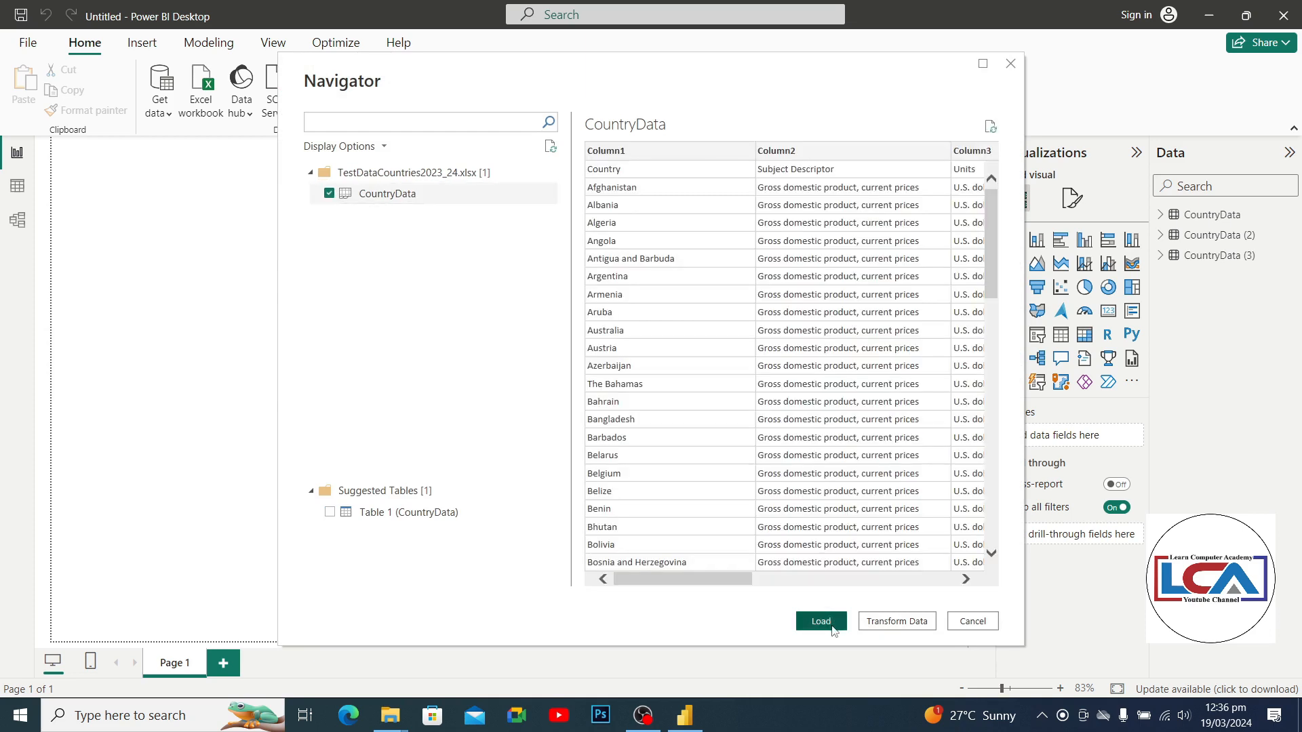
{"action": "left_click", "coordinate": [821, 621]}
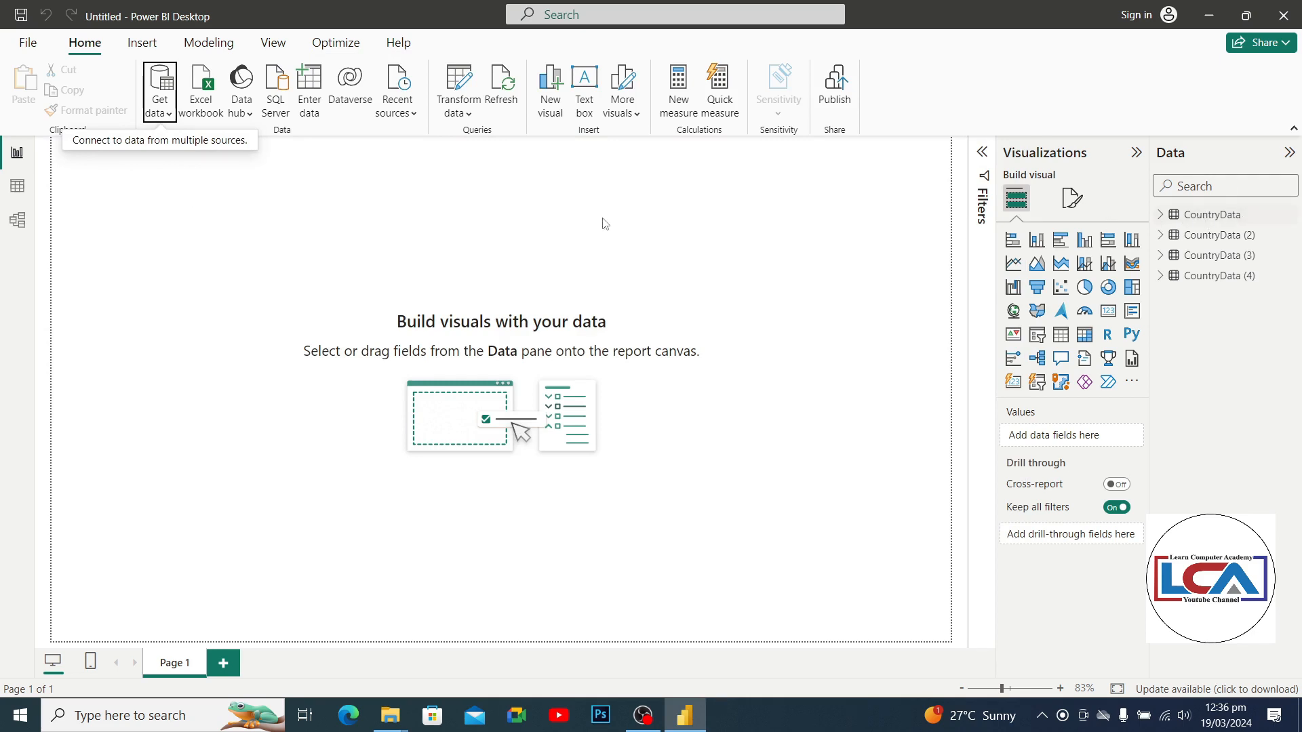
- Open the Power Query Editor and examine the columns of each of the four imported CountryData queries
{"action": "left_click", "coordinate": [450, 114]}
{"action": "left_click", "coordinate": [491, 142]}
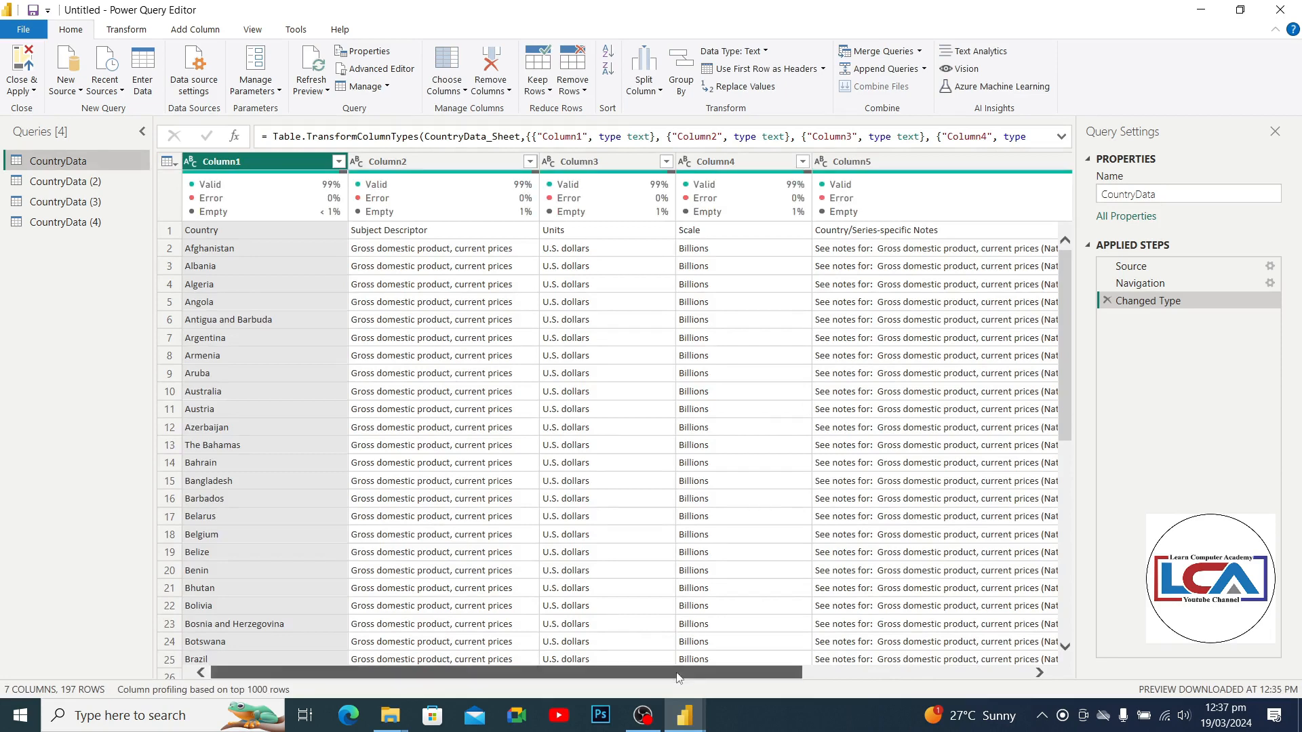
{"action": "left_click_drag", "start_coordinate": [685, 672], "coordinate": [911, 672]}
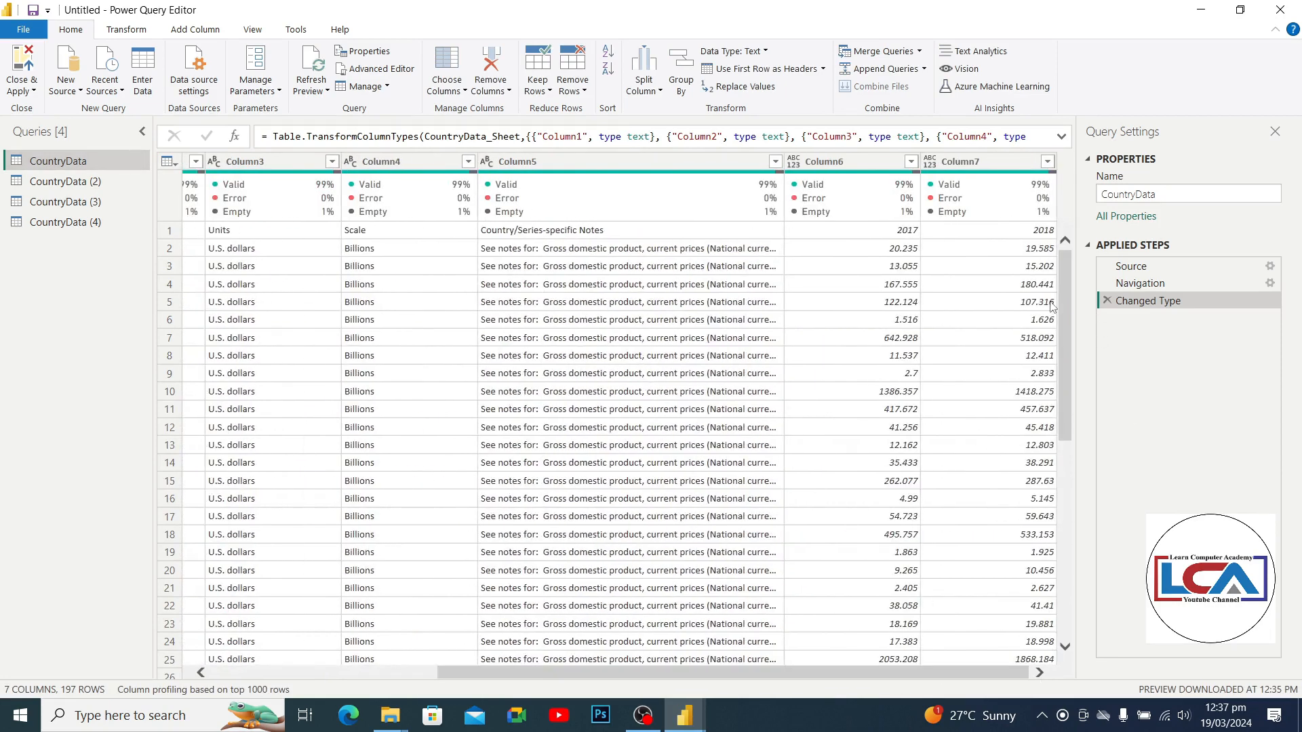
{"action": "left_click", "coordinate": [65, 181]}
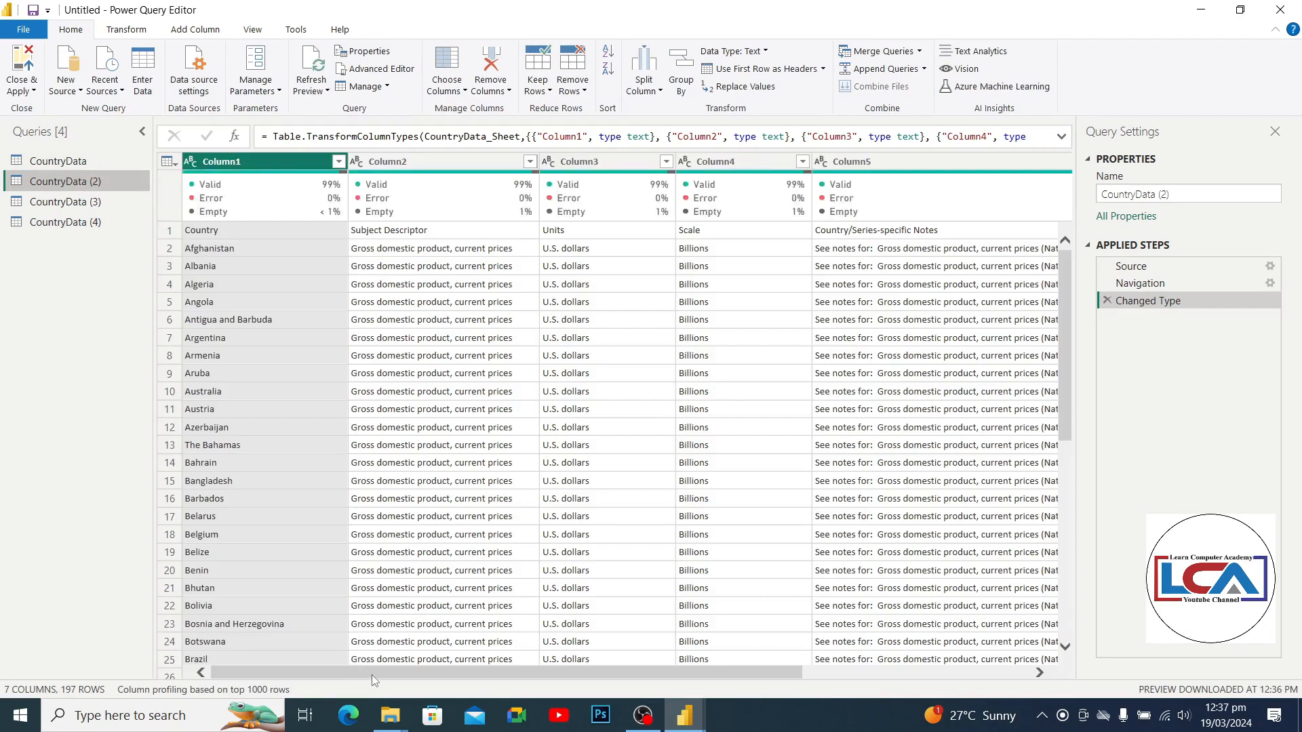
{"action": "left_click_drag", "start_coordinate": [373, 676], "coordinate": [661, 670]}
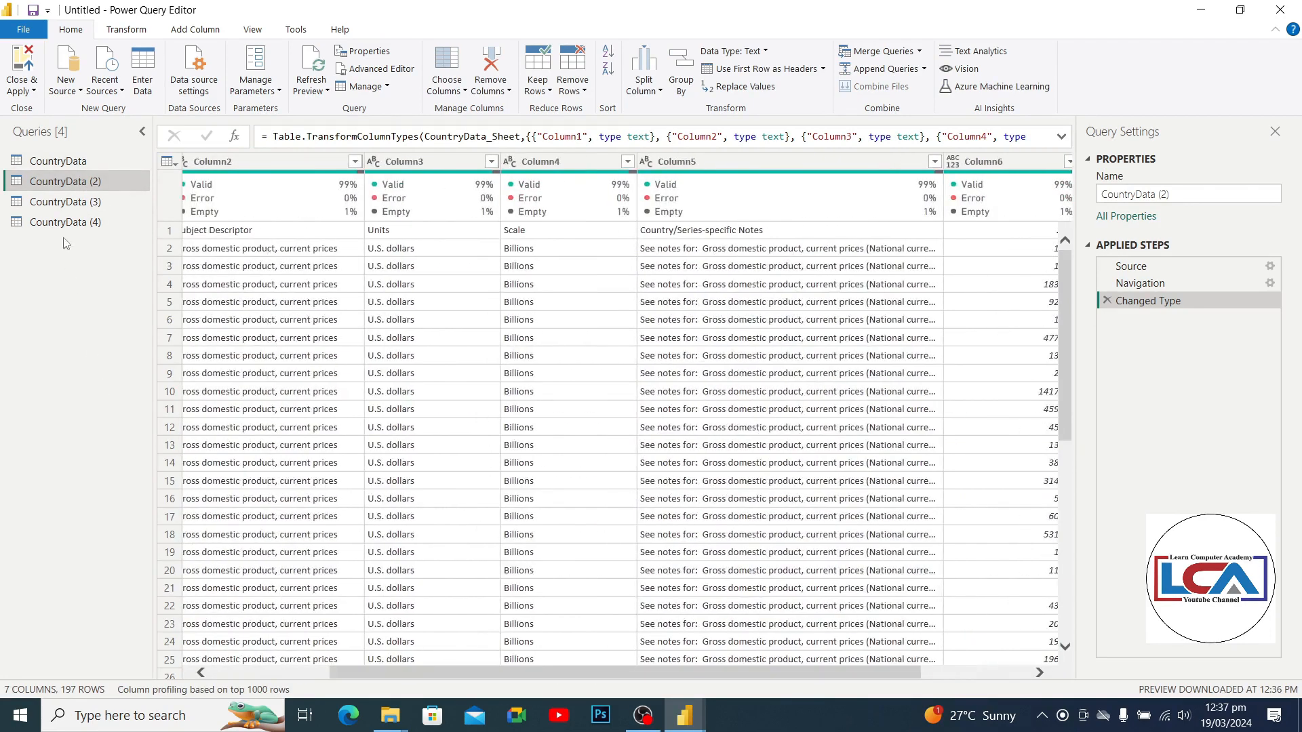
{"action": "left_click", "coordinate": [60, 204]}
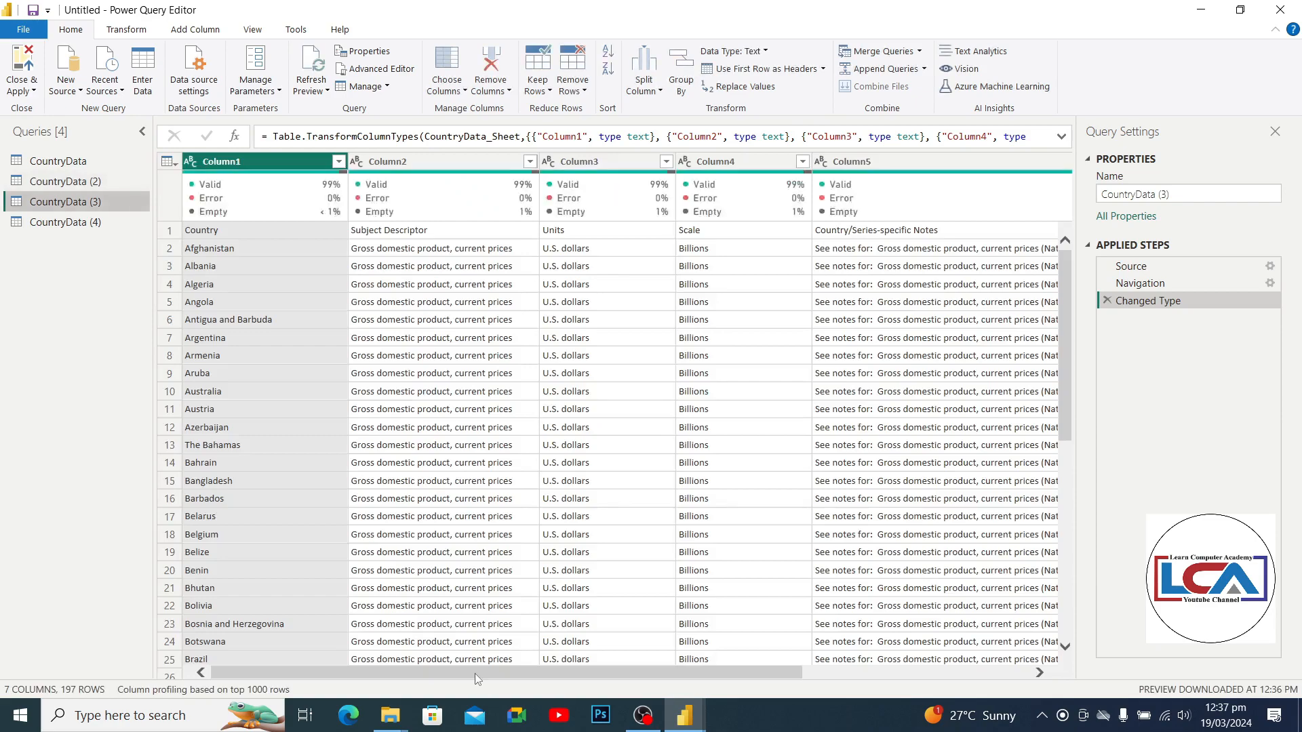
{"action": "left_click_drag", "start_coordinate": [475, 674], "coordinate": [563, 673]}
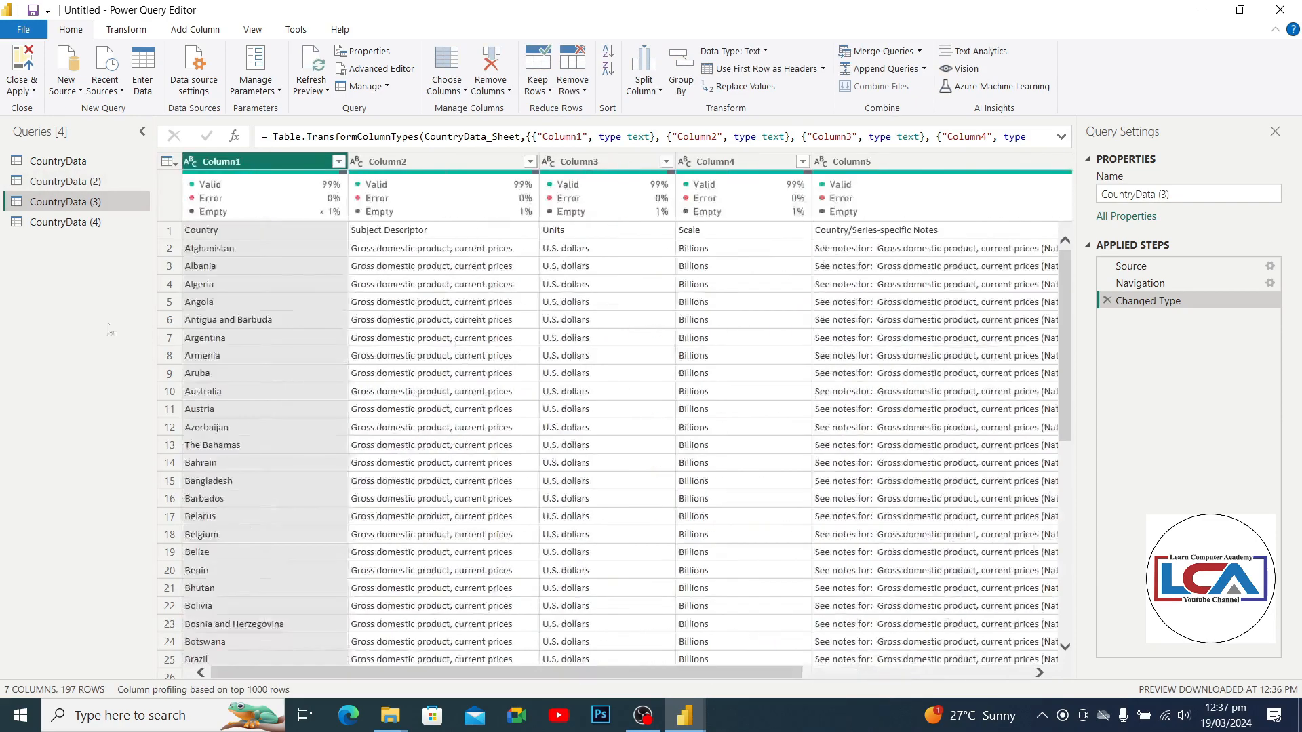
{"action": "left_click", "coordinate": [36, 224]}
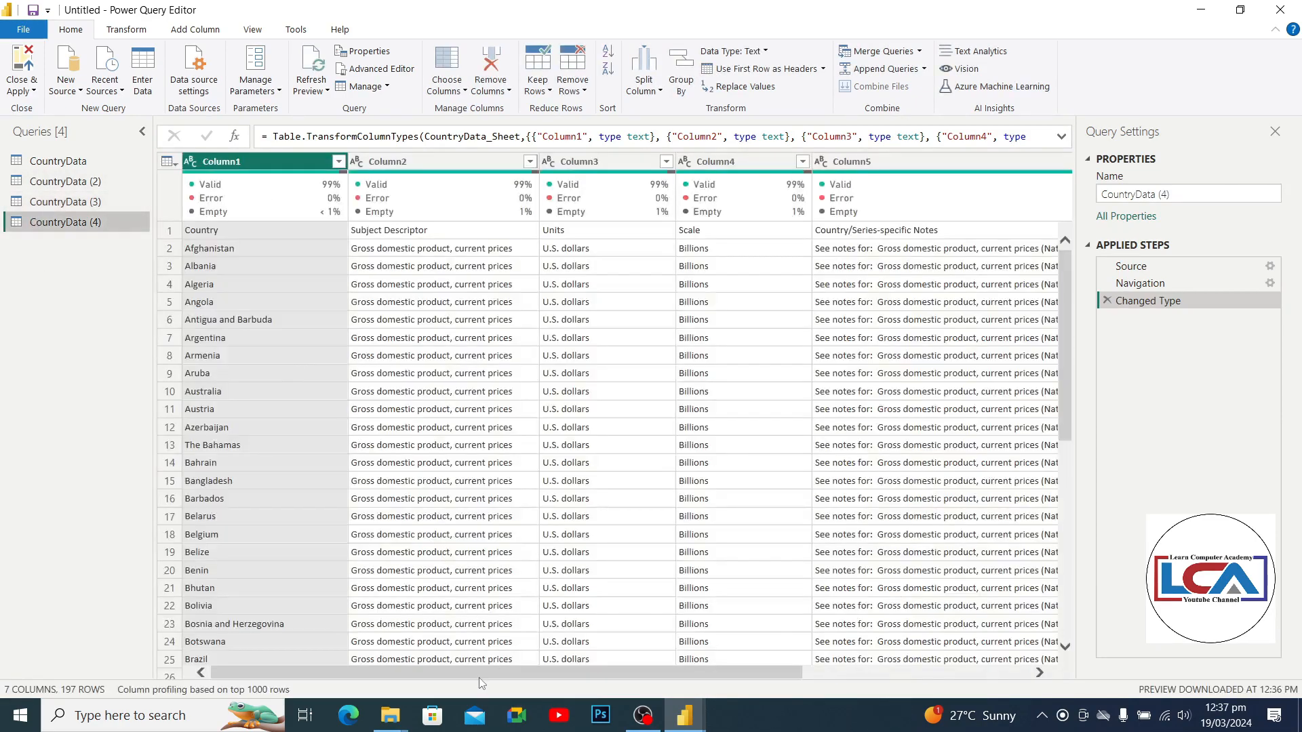
{"action": "left_click_drag", "start_coordinate": [482, 675], "coordinate": [890, 679]}
{"action": "left_click_drag", "start_coordinate": [787, 674], "coordinate": [296, 674]}
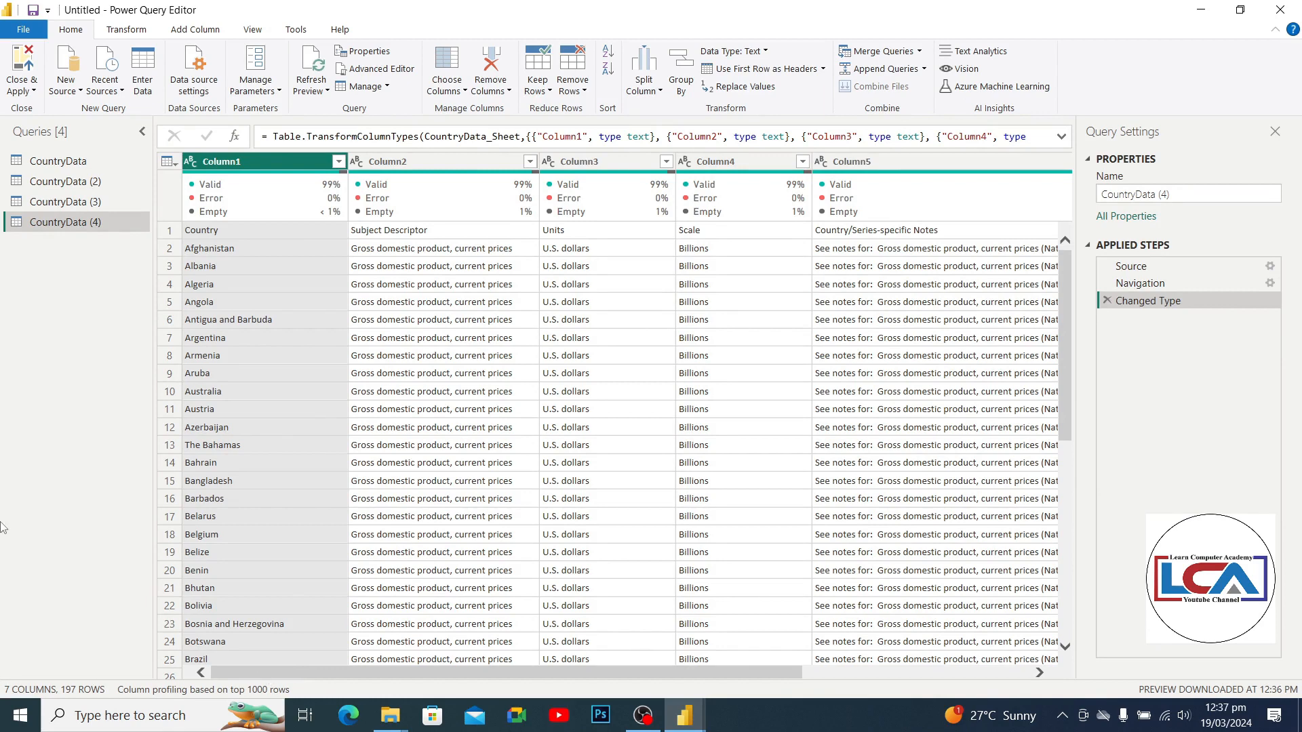
- Use the first row as column headers in the first CountryData query
{"action": "left_click", "coordinate": [80, 164]}
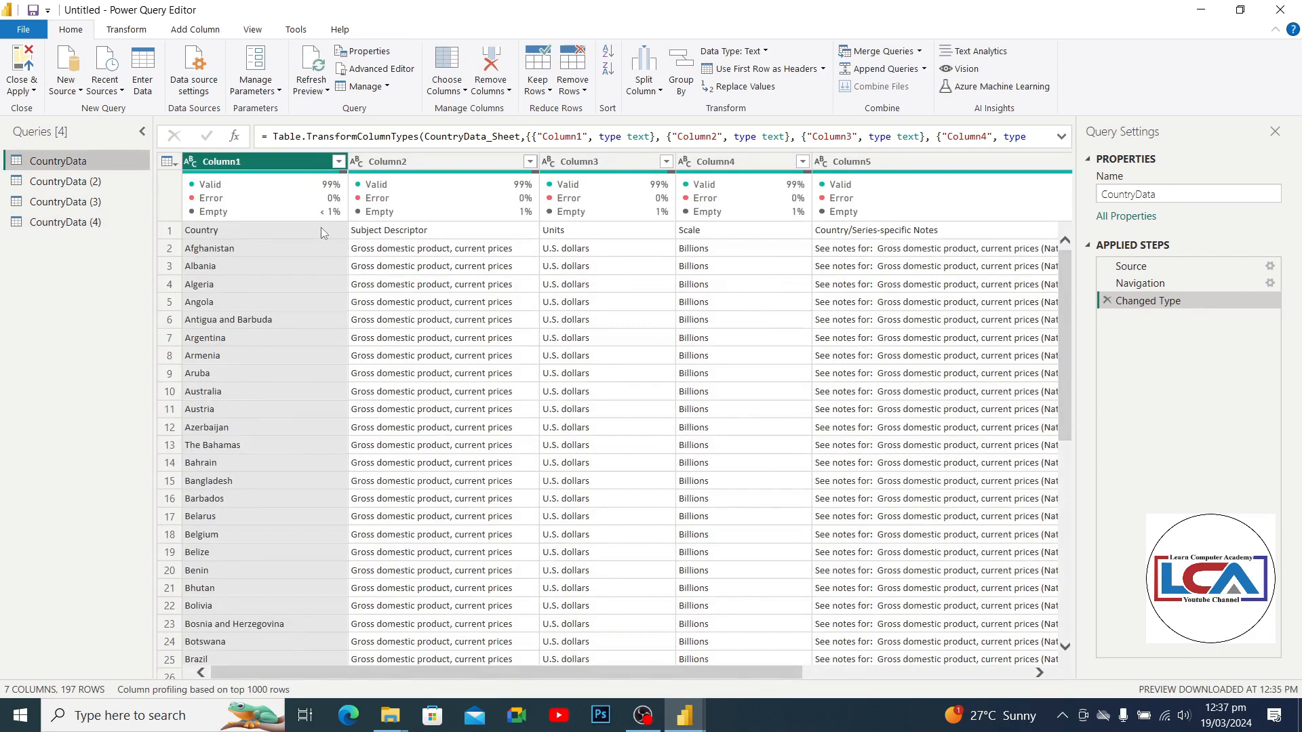
{"action": "left_click", "coordinate": [170, 230]}
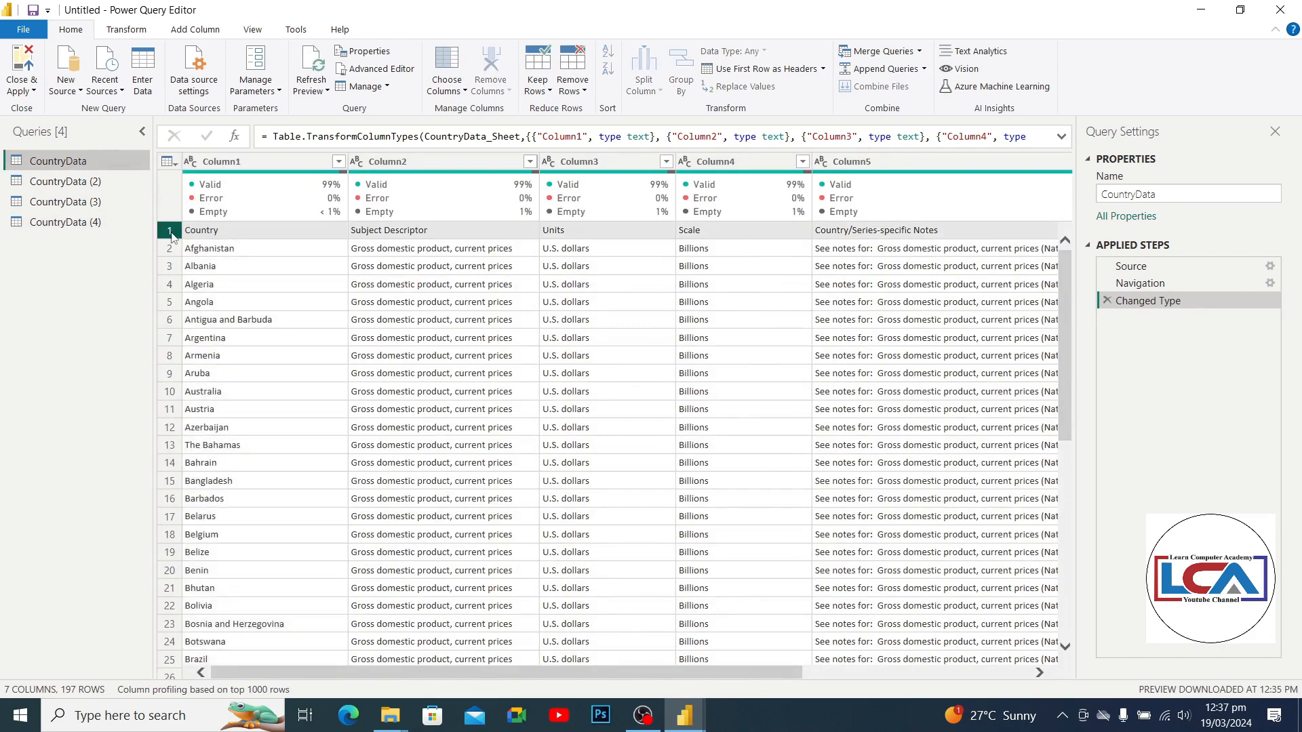
{"action": "left_click", "coordinate": [762, 69]}
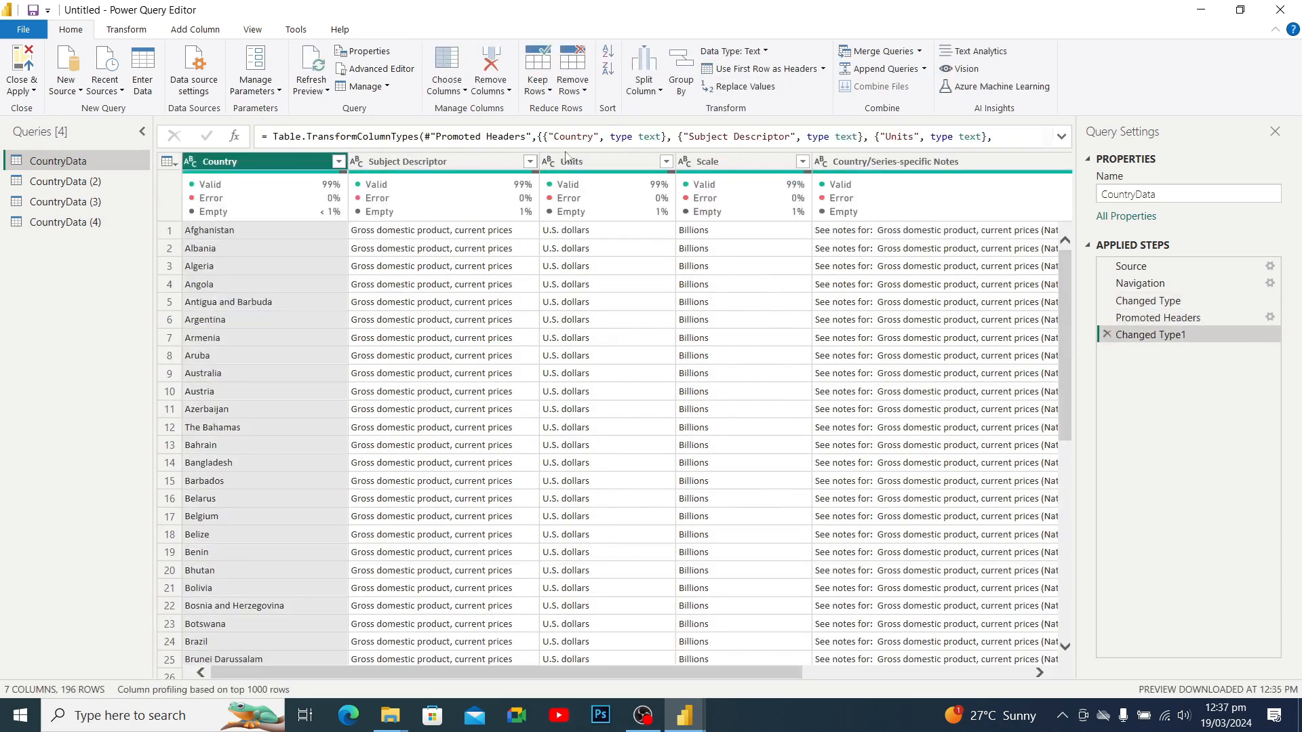
- Use the first row as column headers in the CountryData (2) query
{"action": "left_click", "coordinate": [80, 183]}
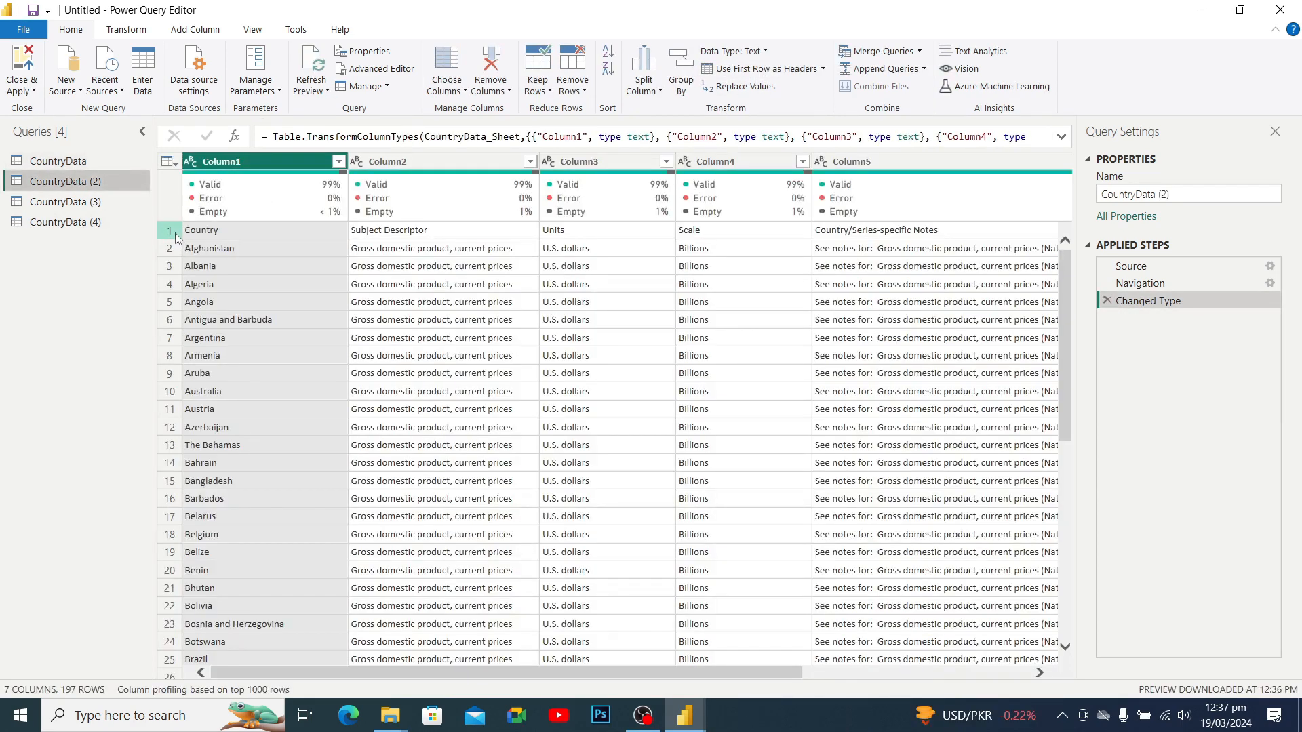
{"action": "left_click", "coordinate": [175, 231]}
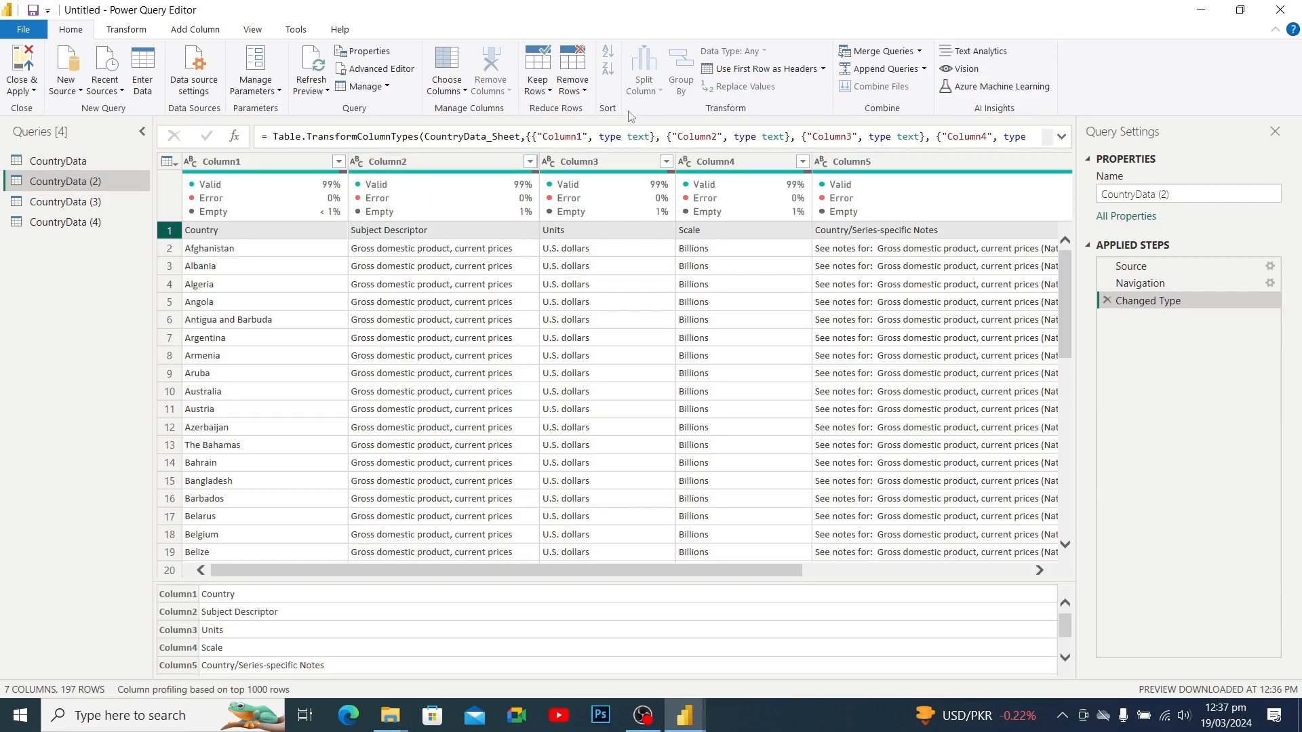
{"action": "left_click", "coordinate": [781, 72]}
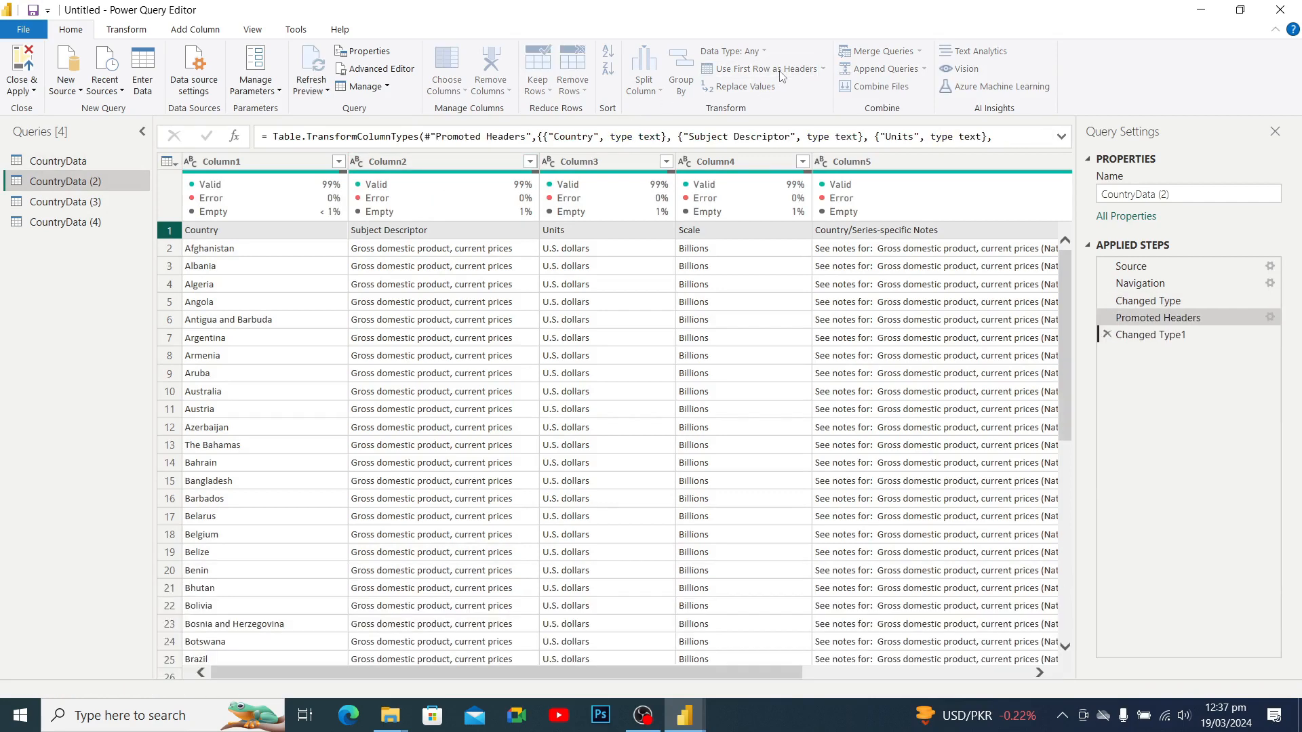
- Use the first row as column headers in the CountryData (3) query
{"action": "left_click", "coordinate": [81, 202]}
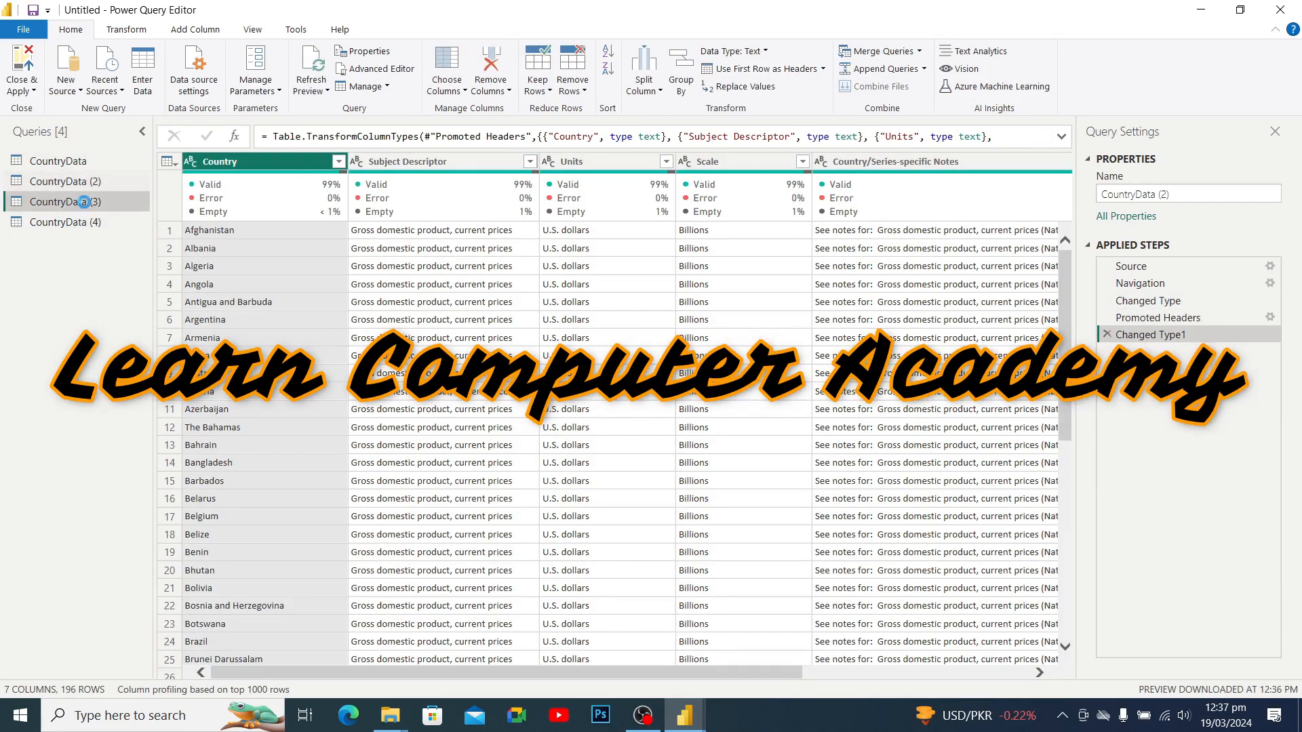
{"action": "left_click", "coordinate": [170, 232]}
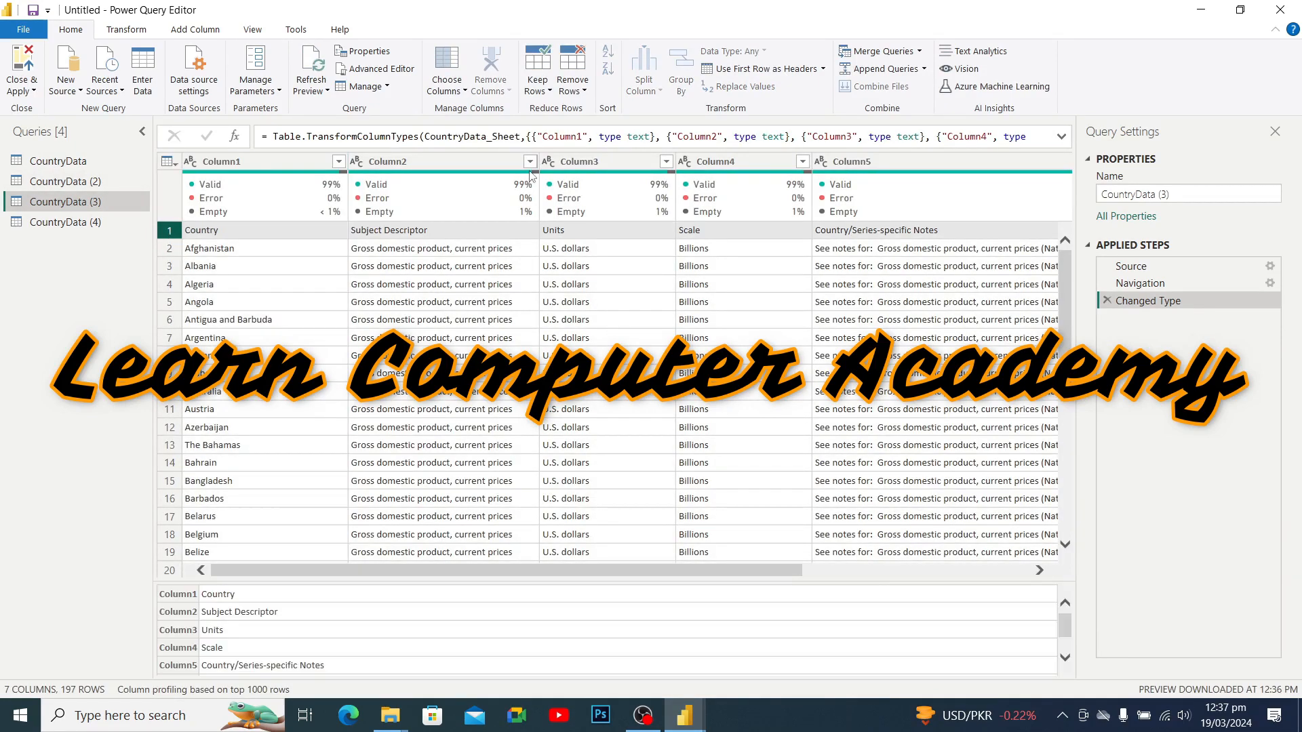
{"action": "left_click", "coordinate": [752, 69]}
- Use the first row as column headers in the CountryData (4) query
{"action": "left_click", "coordinate": [67, 221]}
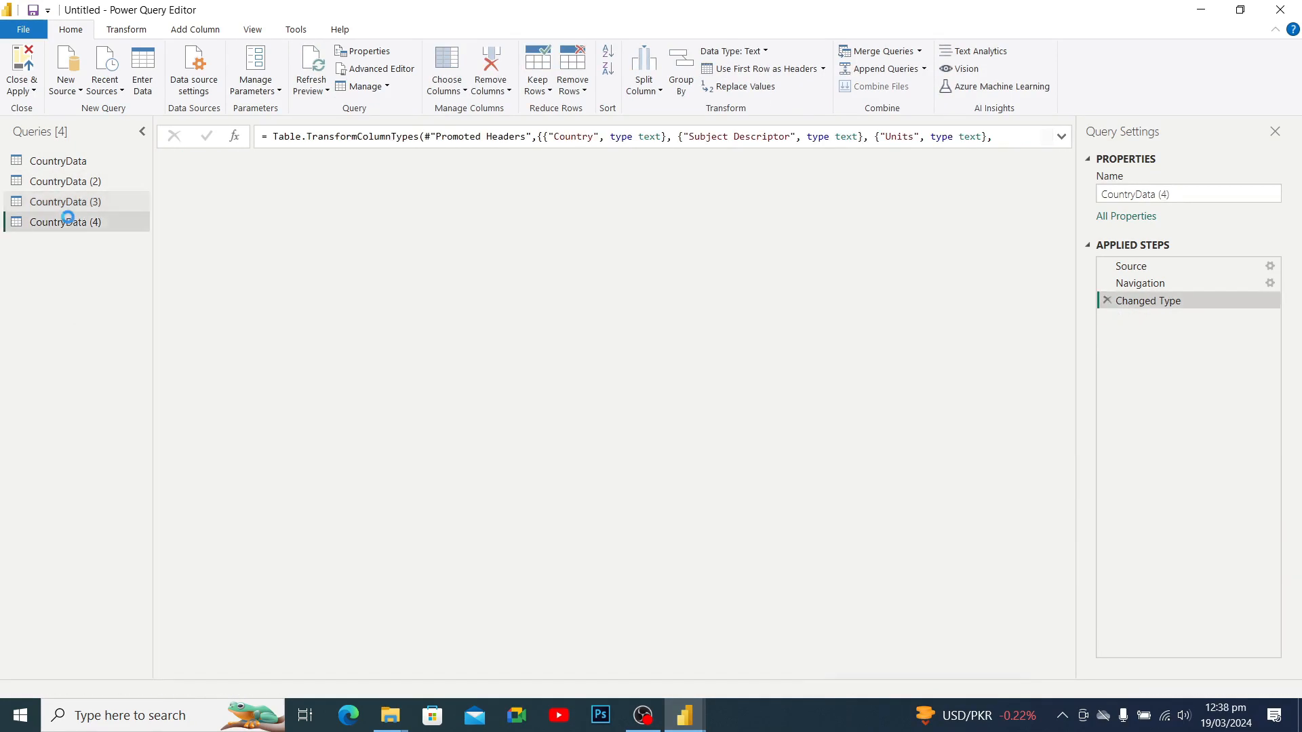
{"action": "left_click", "coordinate": [169, 230]}
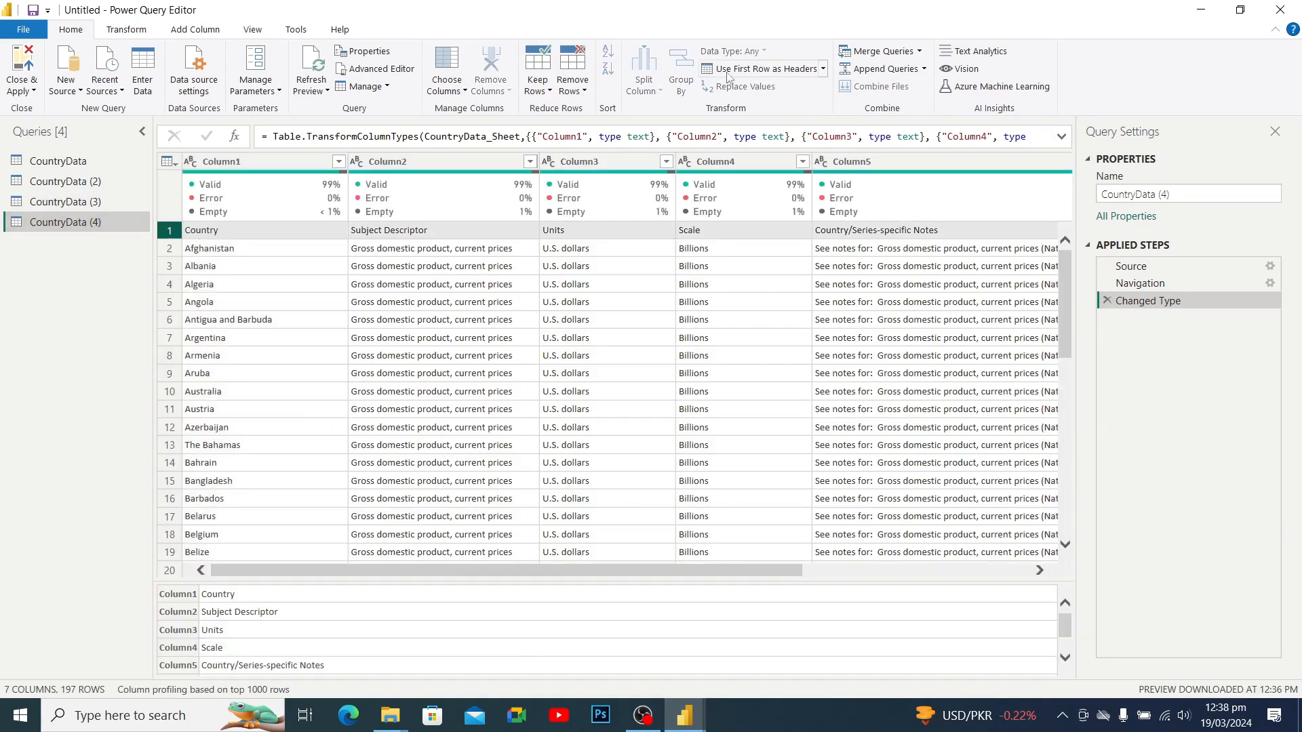
{"action": "left_click", "coordinate": [780, 69]}
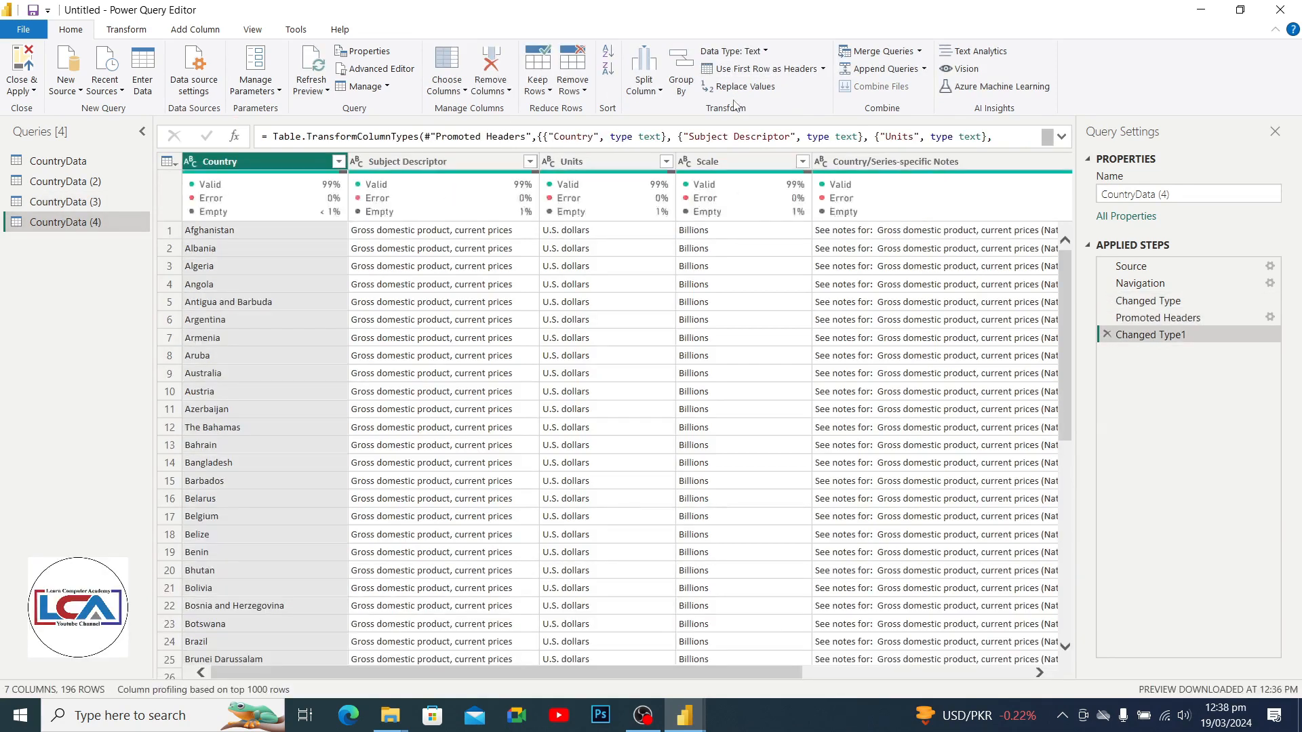
- Select the first CountryData query and examine its columns through the year columns at the end
{"action": "left_click", "coordinate": [84, 162]}
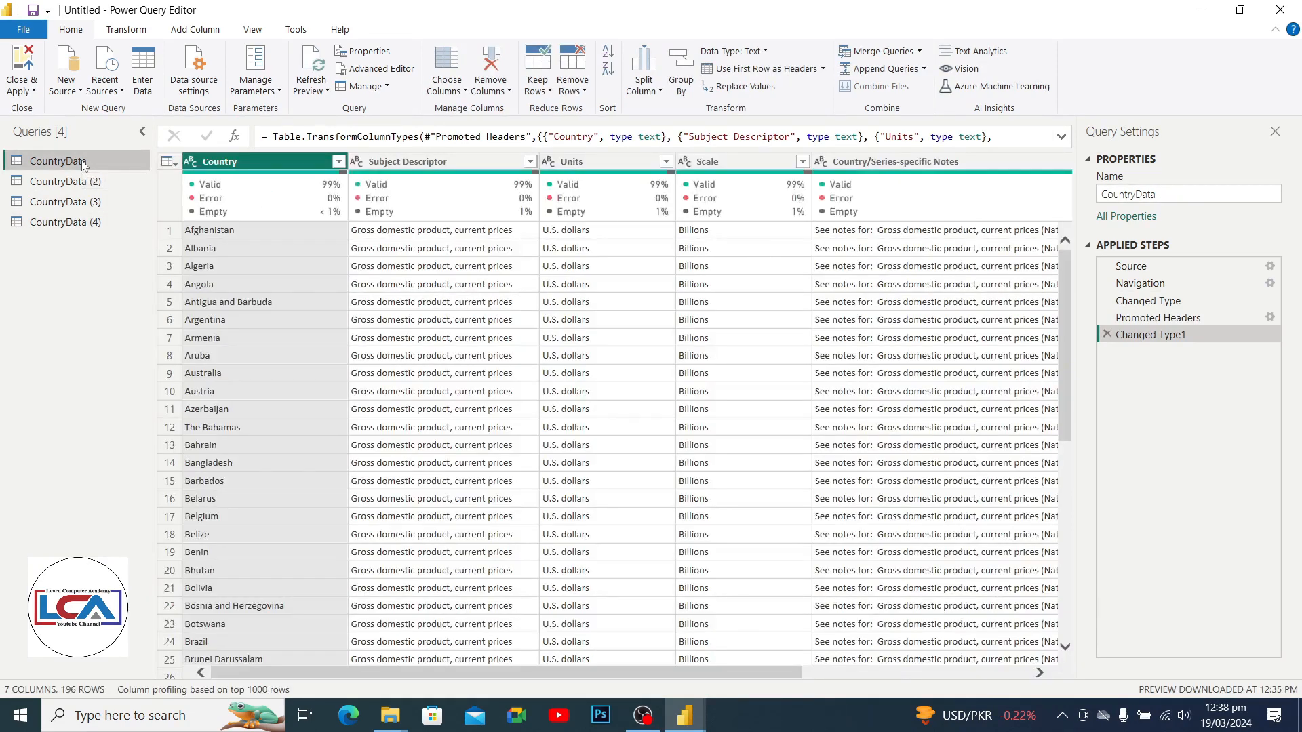
{"action": "left_click_drag", "start_coordinate": [503, 675], "coordinate": [1023, 687]}
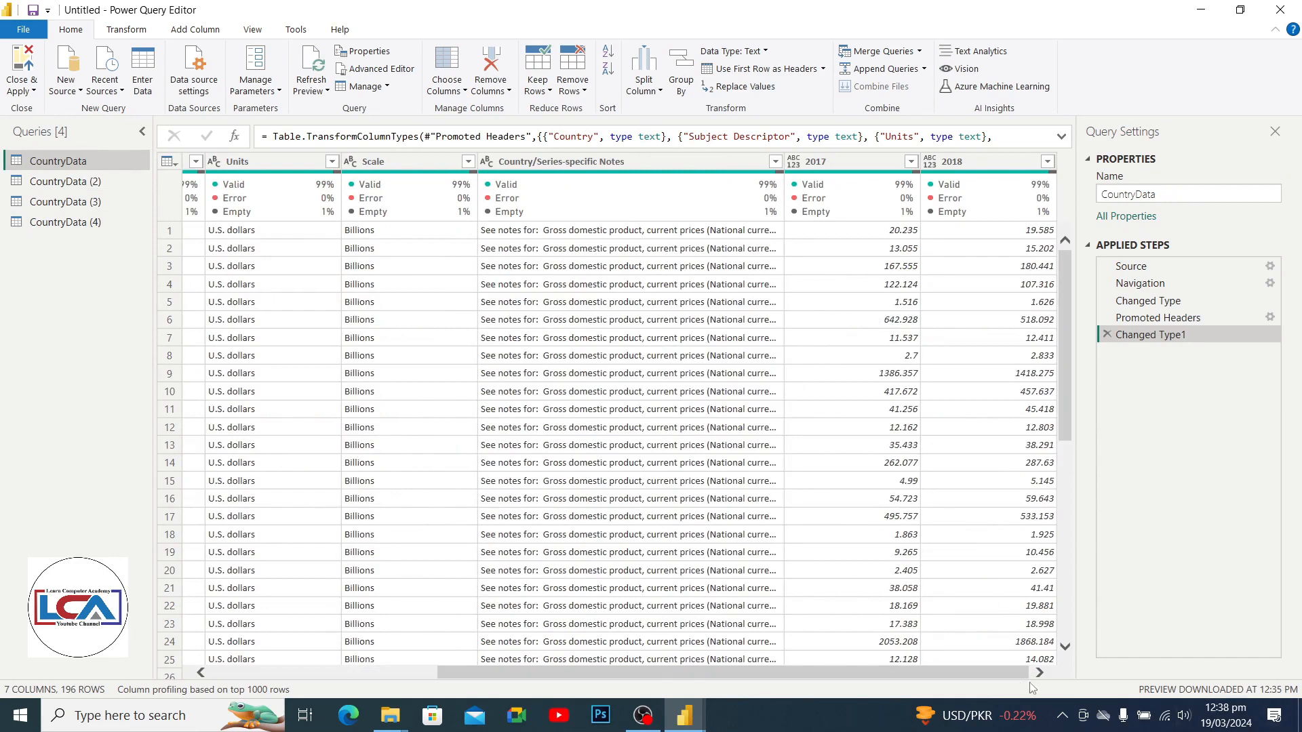
{"action": "left_click", "coordinate": [1186, 717]}
{"action": "scroll", "coordinate": [1187, 719], "scroll_direction": "up", "scroll_amount": 20}
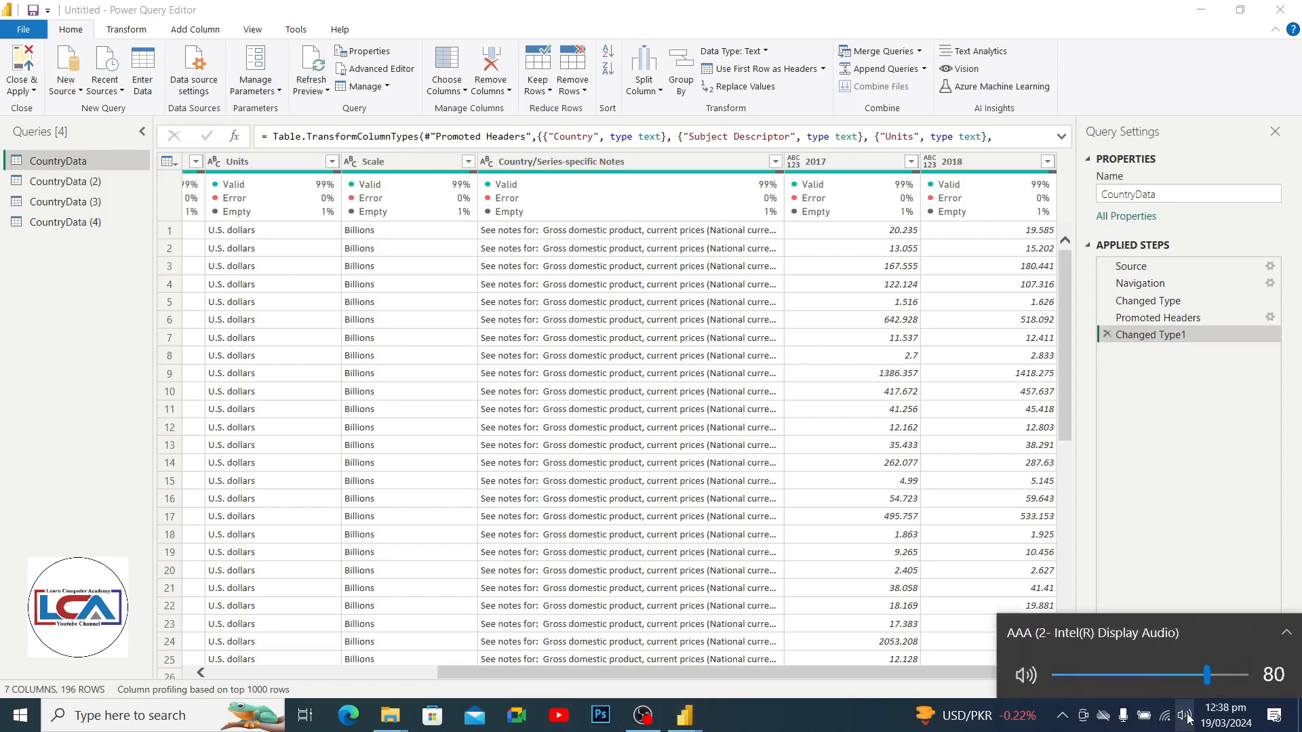
{"action": "left_click", "coordinate": [1159, 553]}
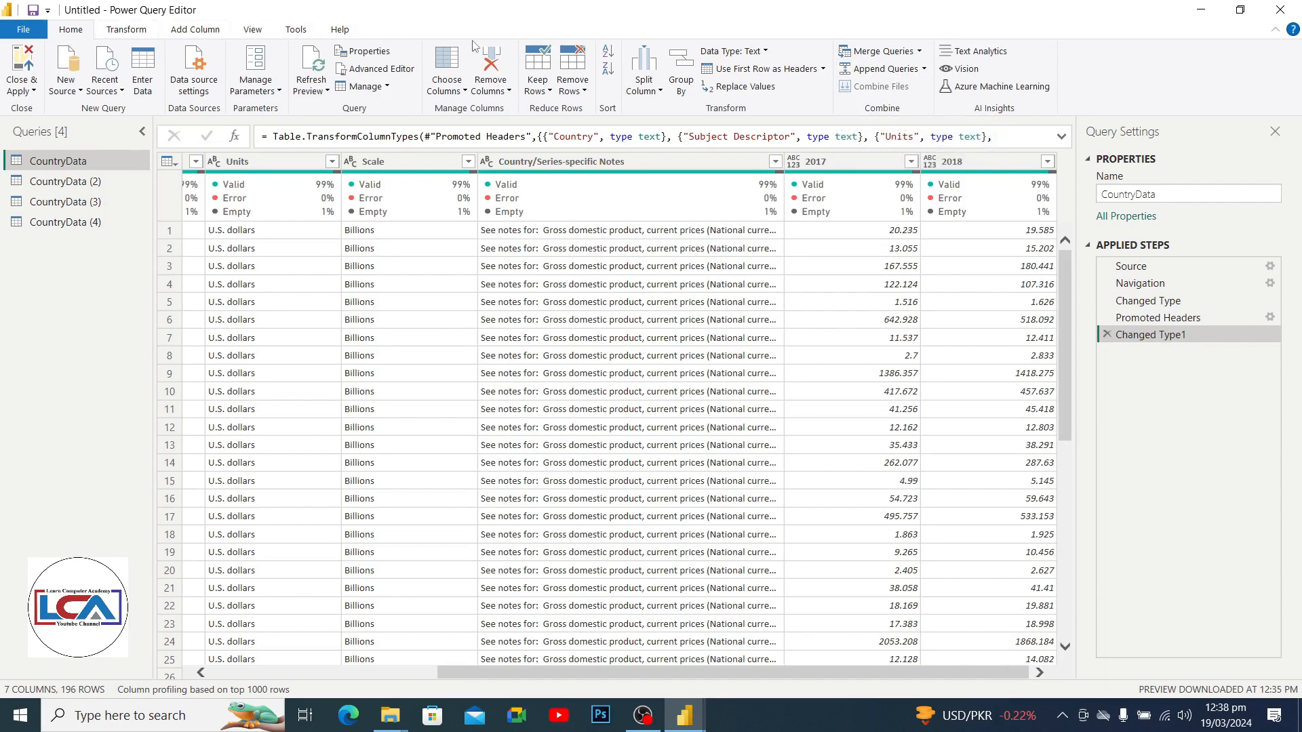
- Append CountryData, CountryData (2), CountryData (3) and CountryData (4) as a new query, using the option for three or more tables
{"action": "left_click", "coordinate": [925, 72]}
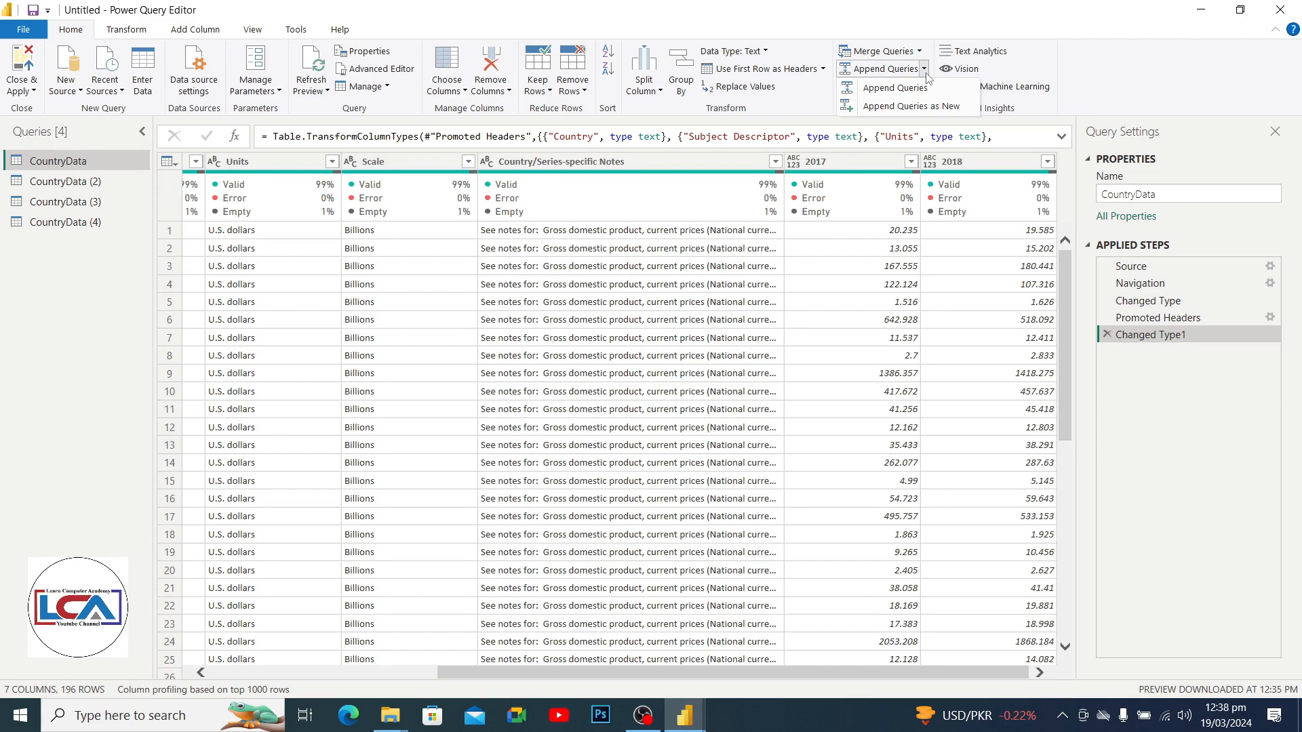
{"action": "left_click", "coordinate": [902, 107]}
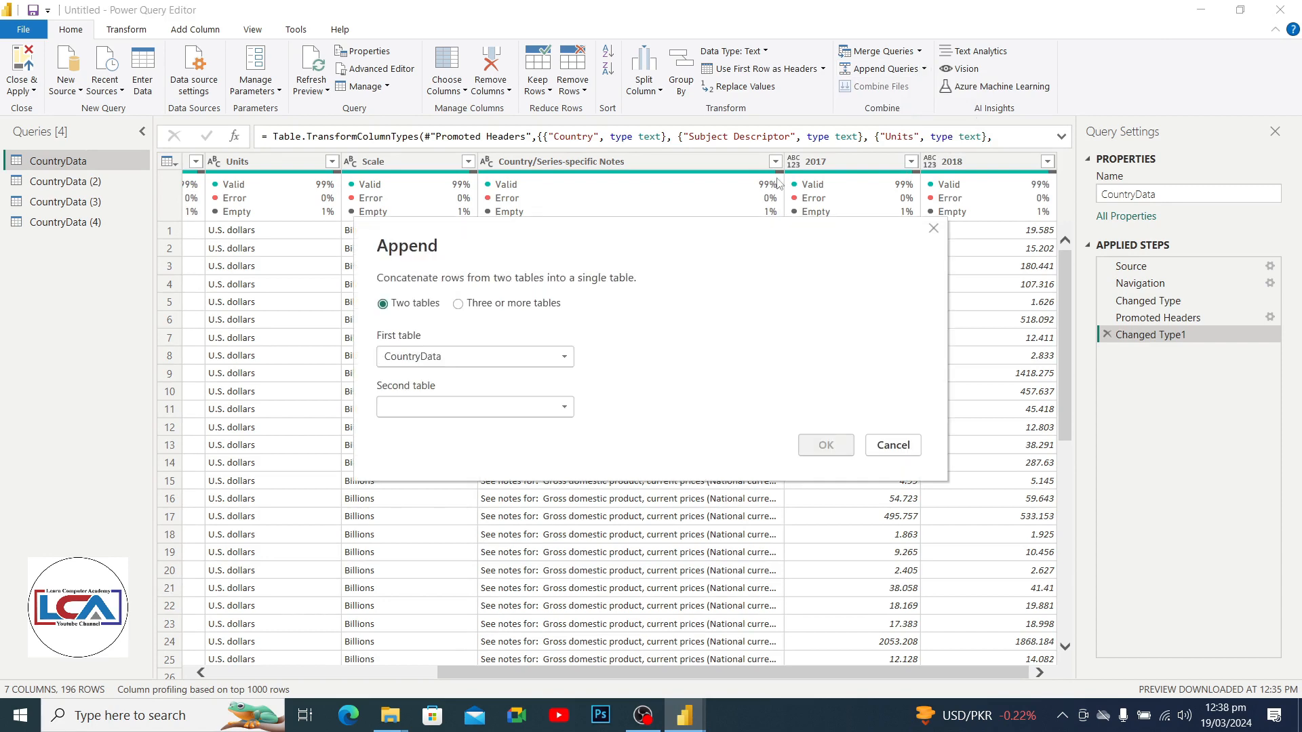
{"action": "mouse_move", "coordinate": [695, 241]}
{"action": "left_mouse_down"}
{"action": "mouse_move", "coordinate": [701, 210]}
{"action": "mouse_move", "coordinate": [662, 232]}
{"action": "mouse_move", "coordinate": [684, 224]}
{"action": "left_mouse_up"}
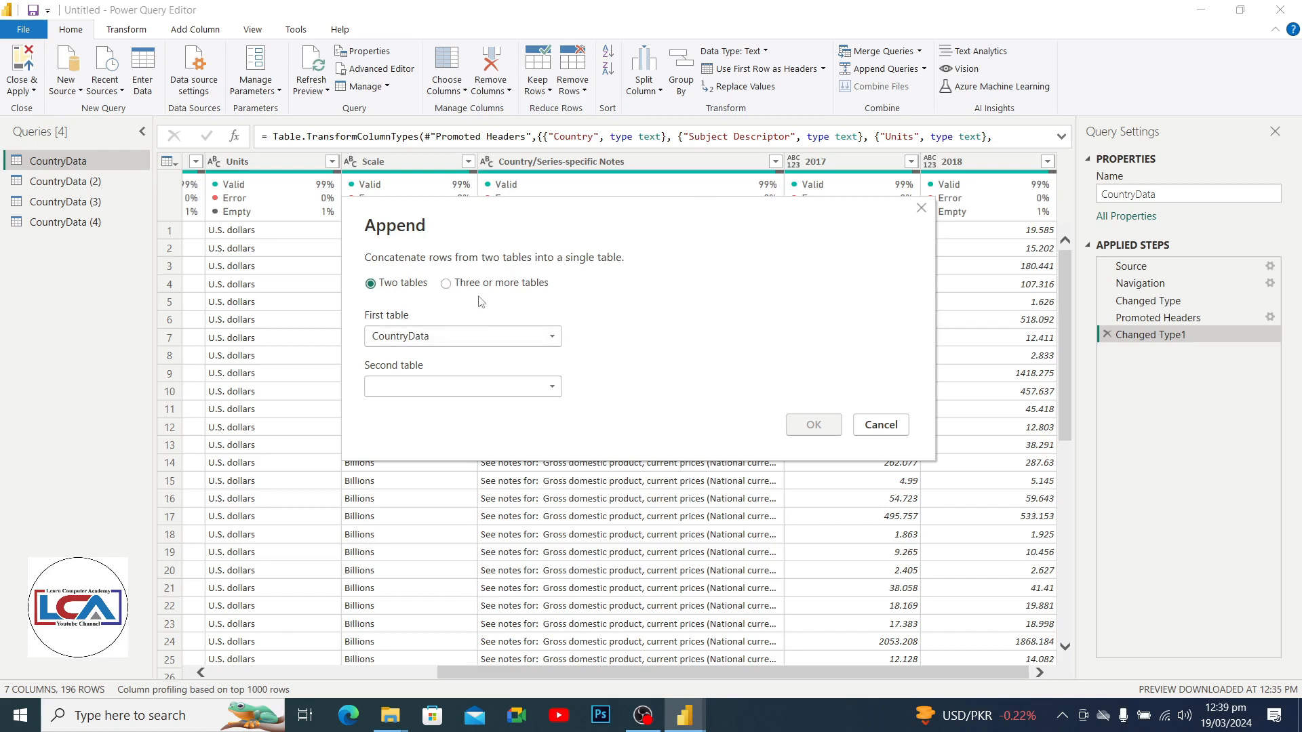
{"action": "left_click", "coordinate": [446, 284]}
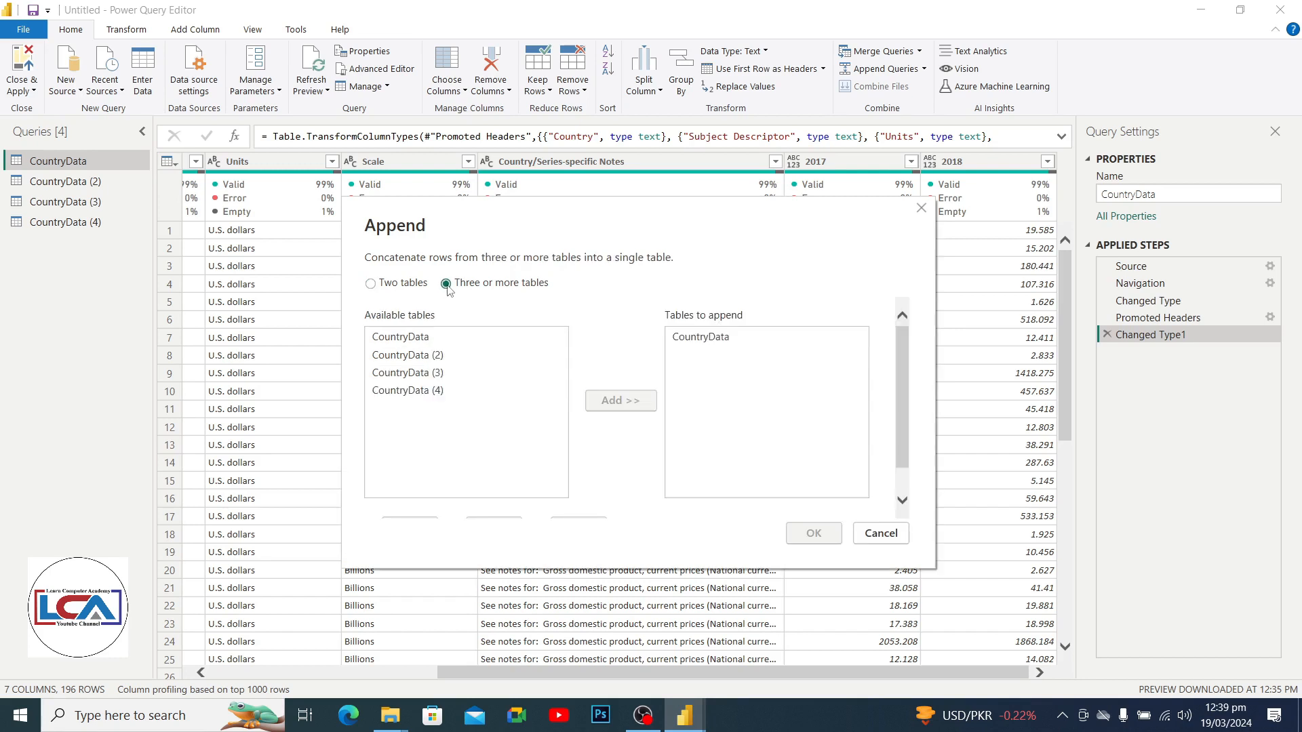
{"action": "left_click", "coordinate": [702, 339]}
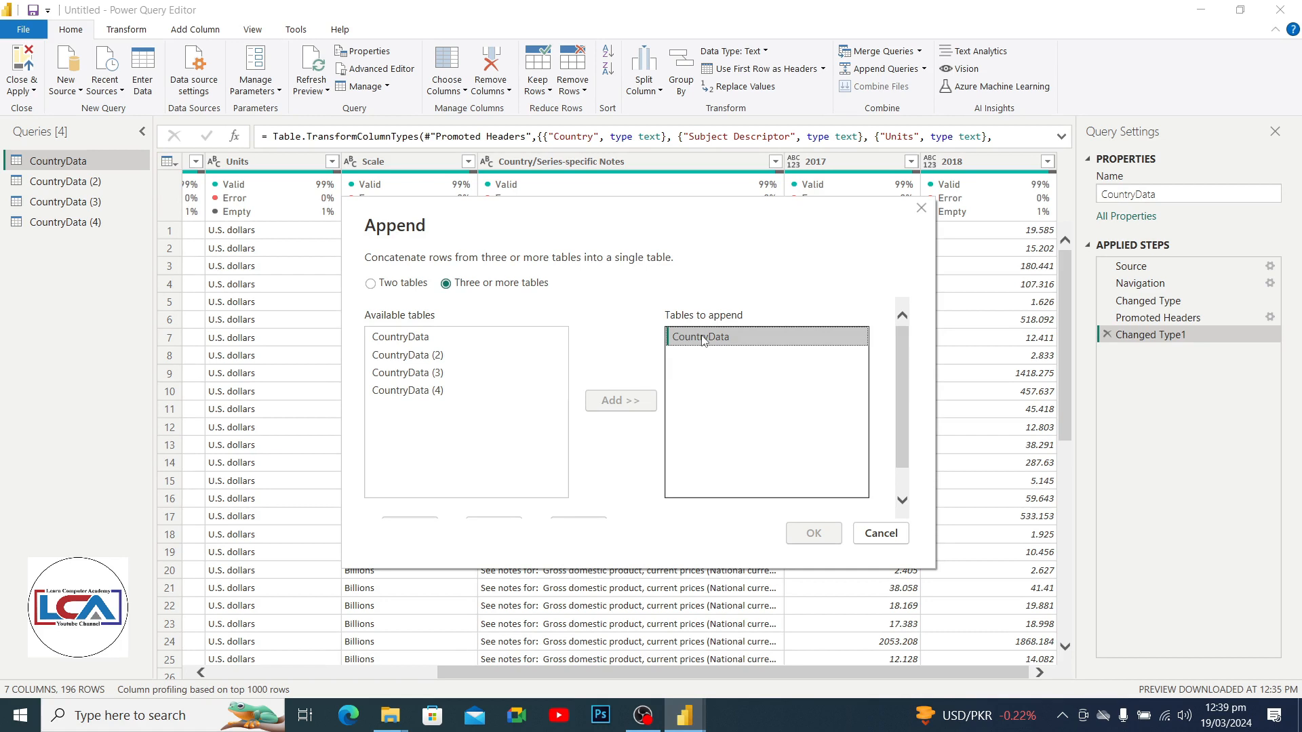
{"action": "left_click", "coordinate": [407, 354]}
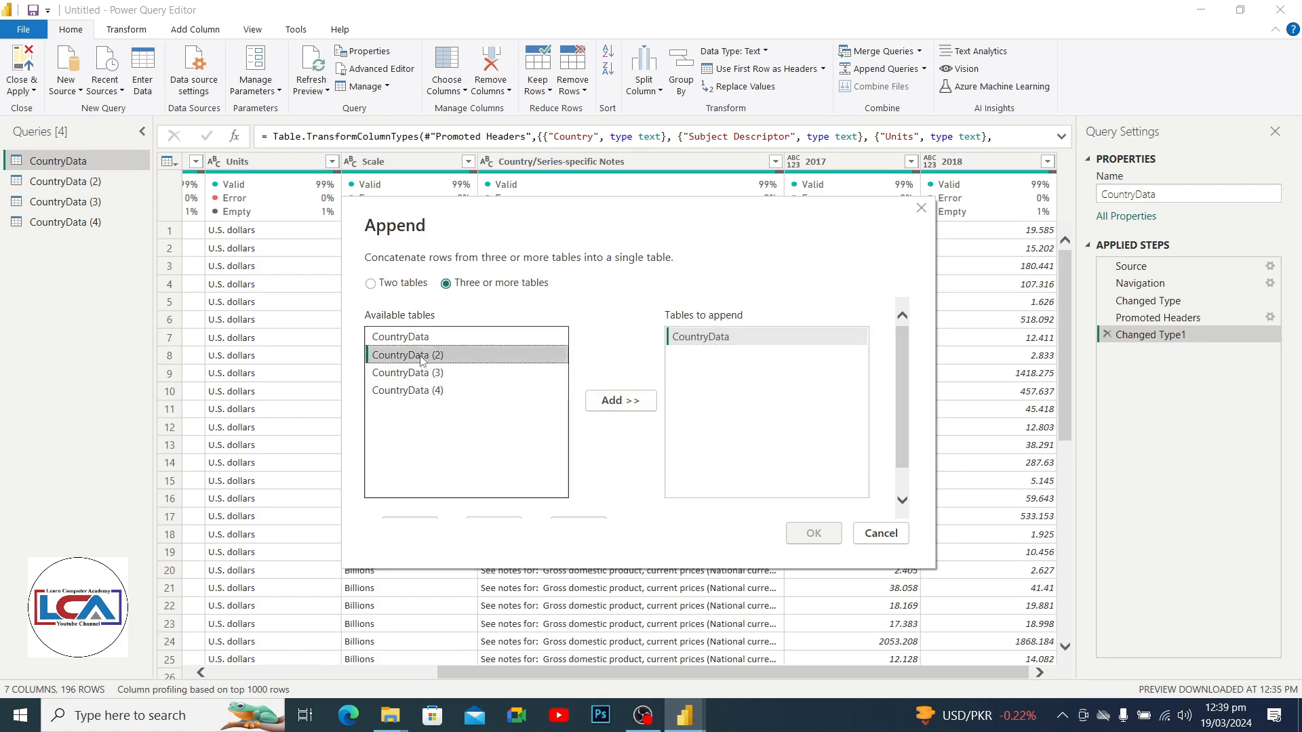
{"action": "left_click", "coordinate": [646, 405]}
{"action": "left_click", "coordinate": [447, 373]}
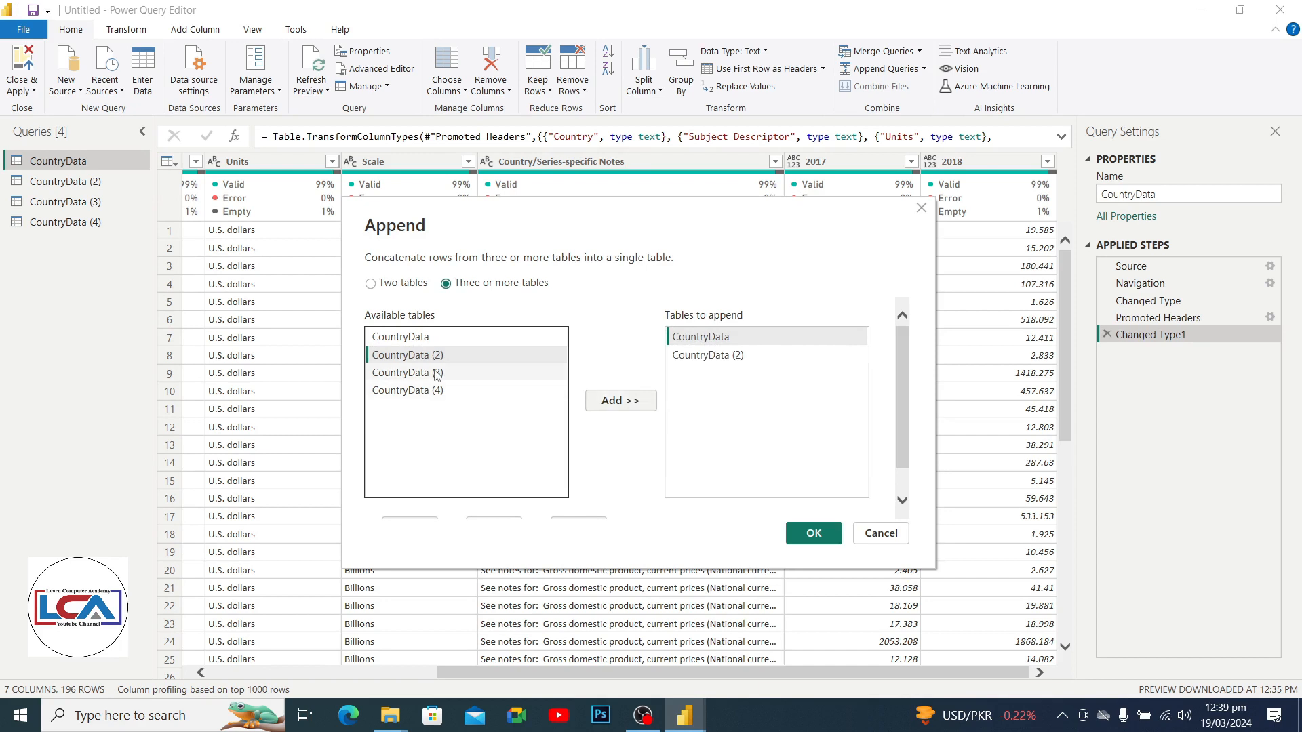
{"action": "left_click", "coordinate": [610, 400]}
{"action": "left_click", "coordinate": [428, 391]}
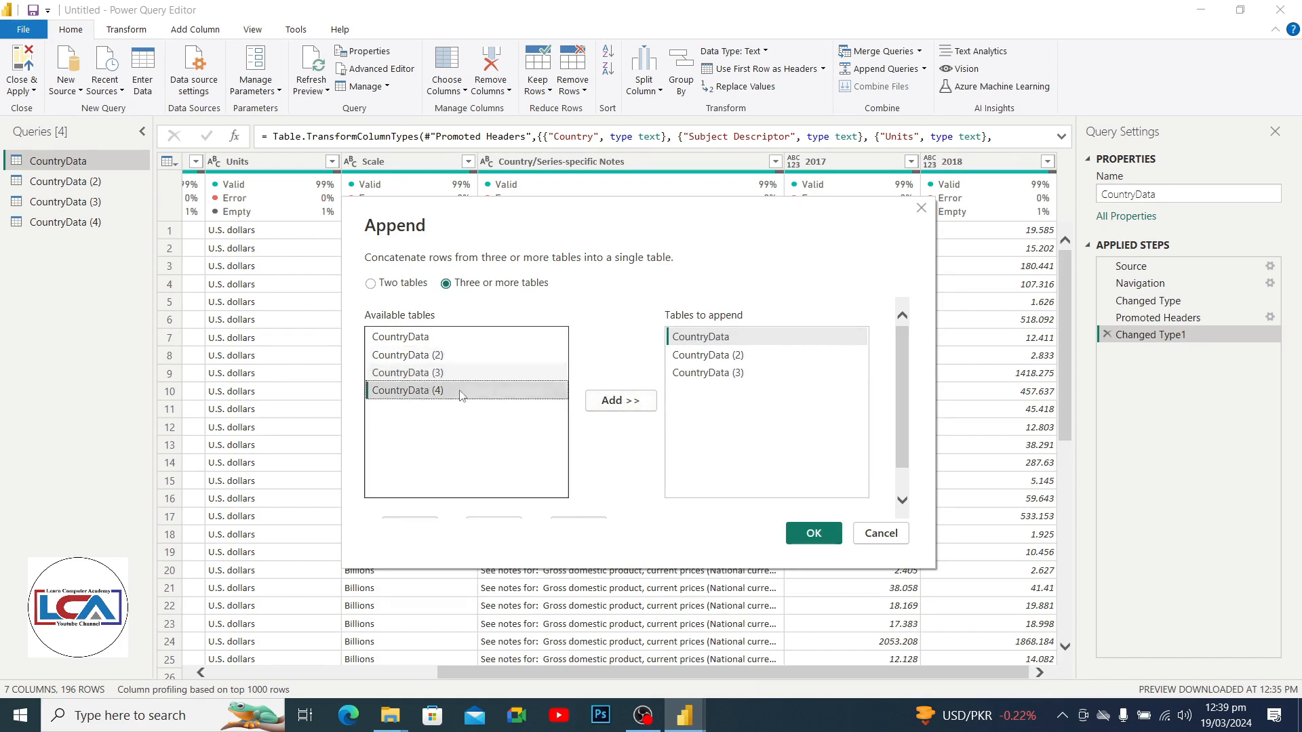
{"action": "left_click", "coordinate": [617, 407]}
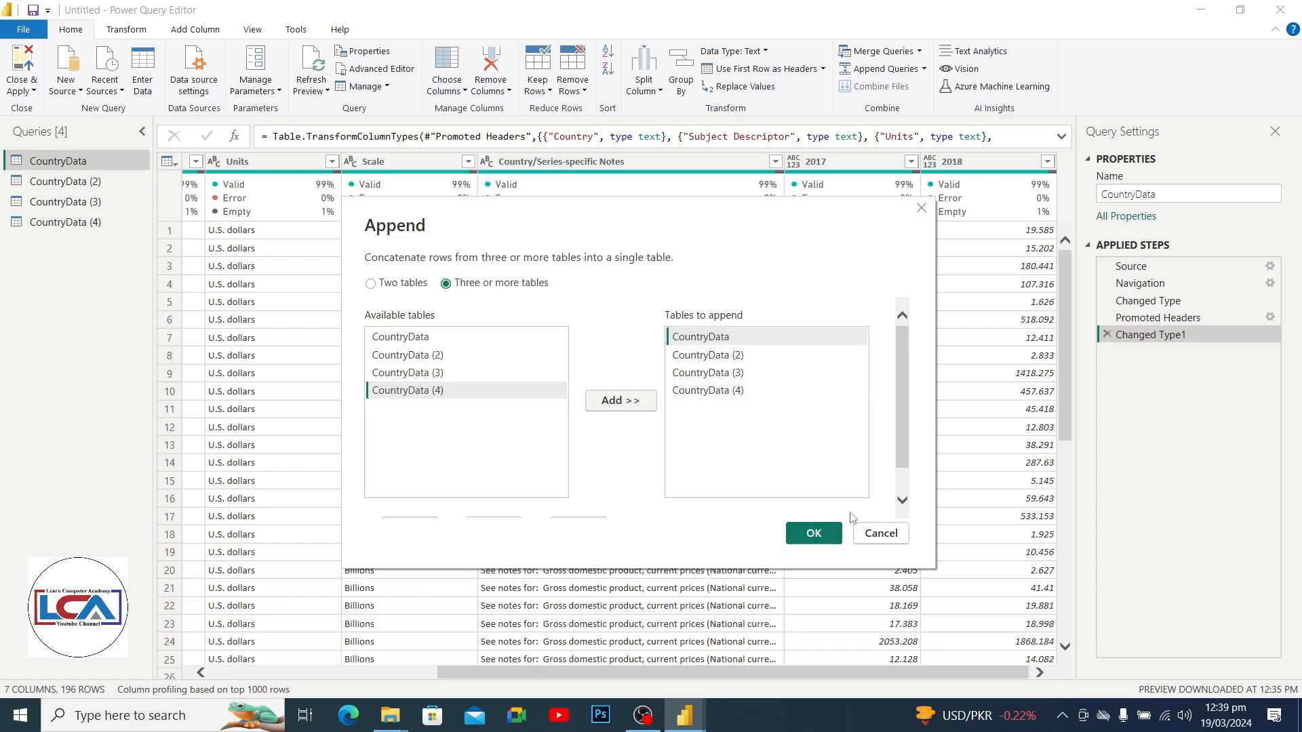
{"action": "left_click", "coordinate": [818, 534]}
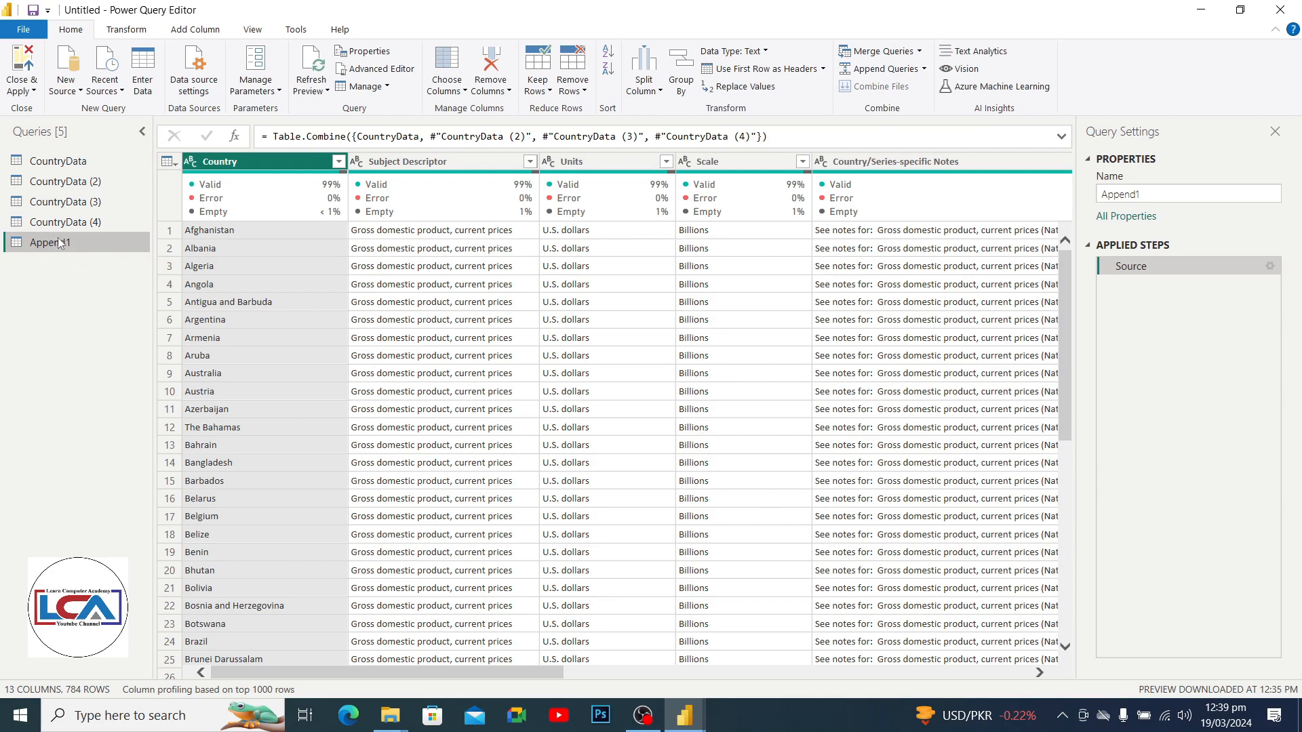
- Examine the year columns of the appended query and the list of filter values in its 2019 column, leaving the filter unapplied
{"action": "left_click_drag", "start_coordinate": [435, 677], "coordinate": [904, 684]}
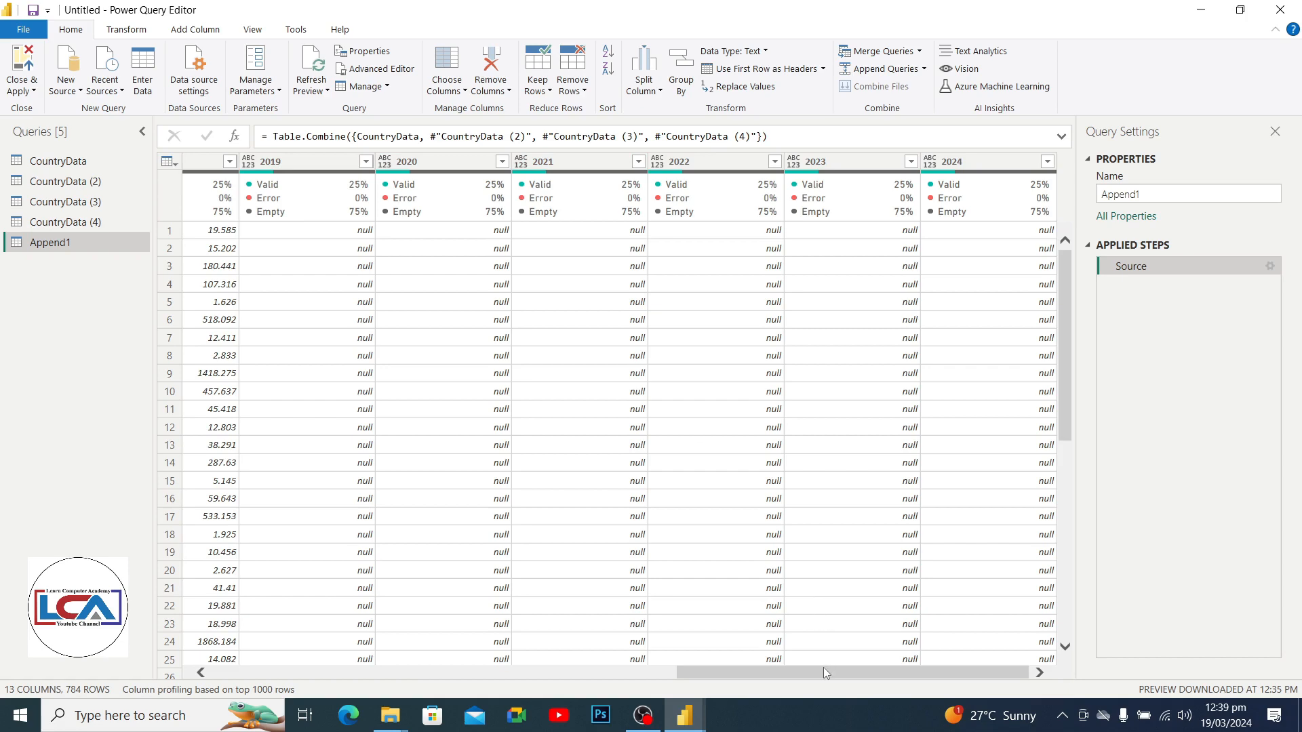
{"action": "left_click_drag", "start_coordinate": [823, 673], "coordinate": [871, 677]}
{"action": "left_click", "coordinate": [366, 161]}
{"action": "scroll", "coordinate": [259, 605], "scroll_direction": "down", "scroll_amount": 20}
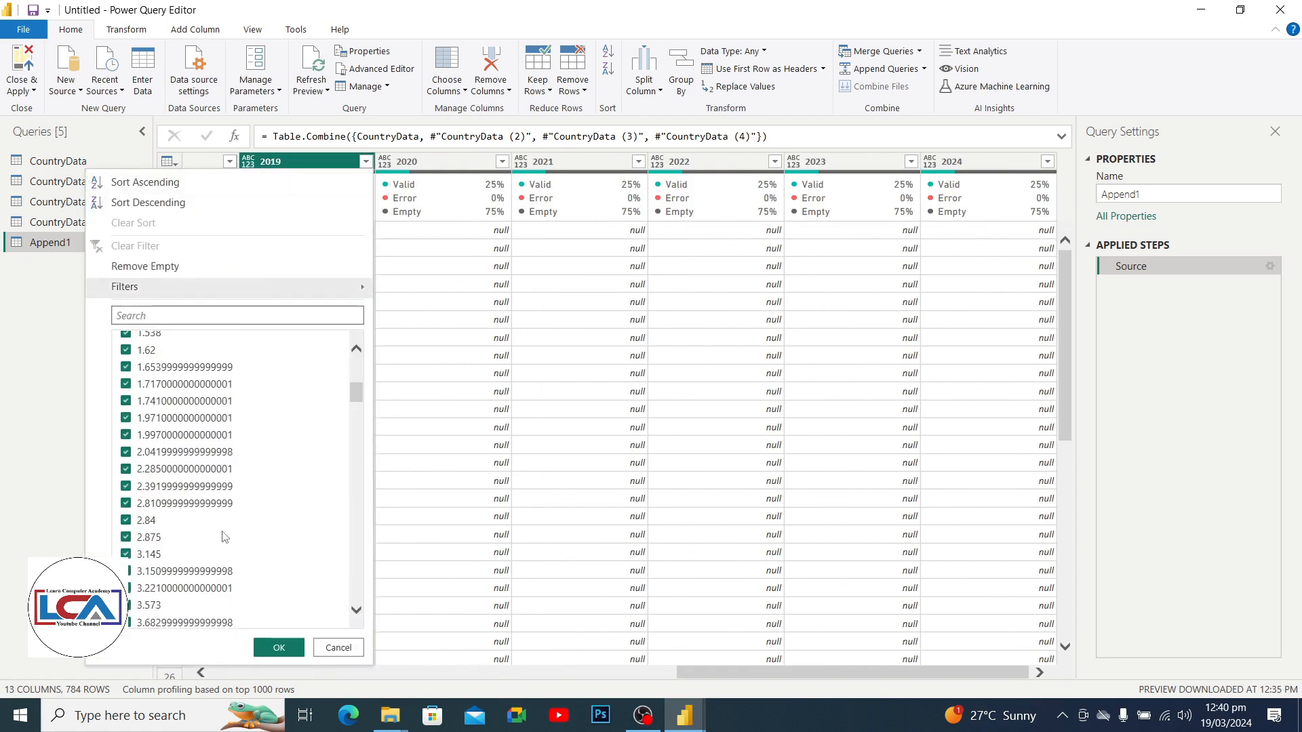
{"action": "scroll", "coordinate": [259, 606], "scroll_direction": "up", "scroll_amount": 20}
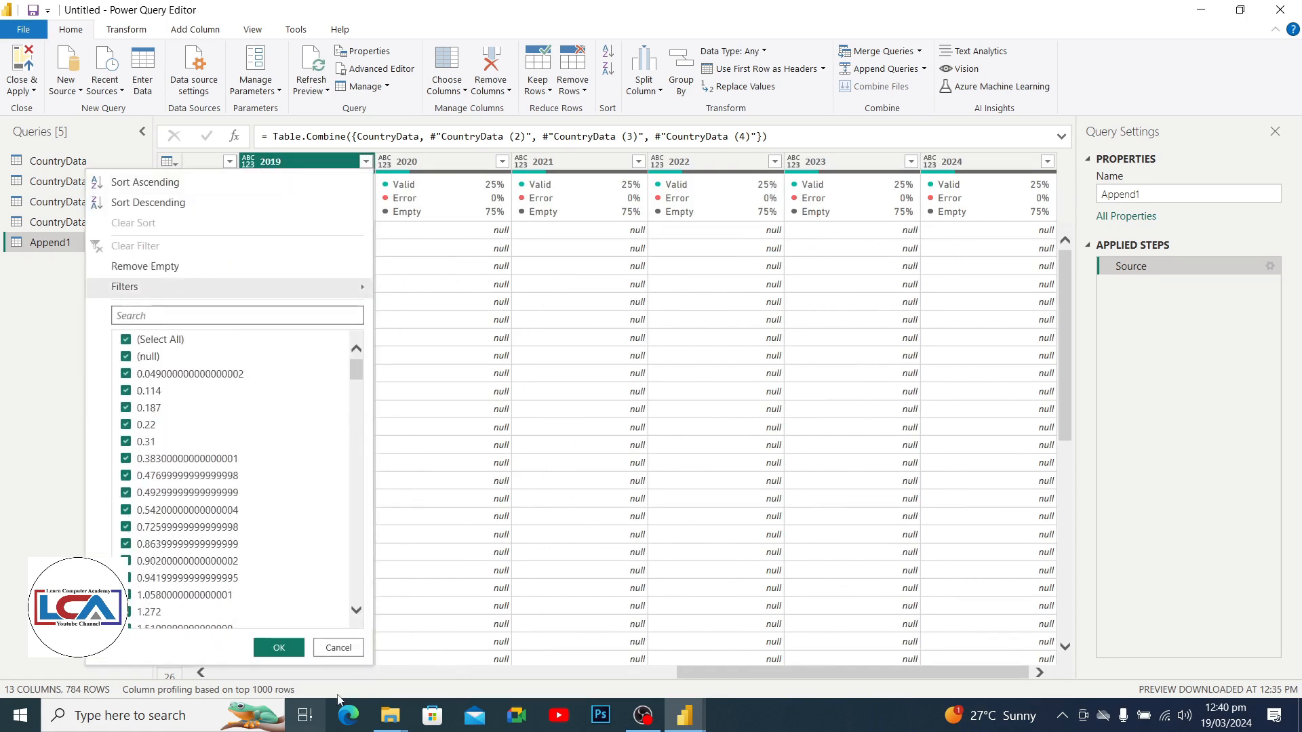
{"action": "left_click", "coordinate": [341, 650]}
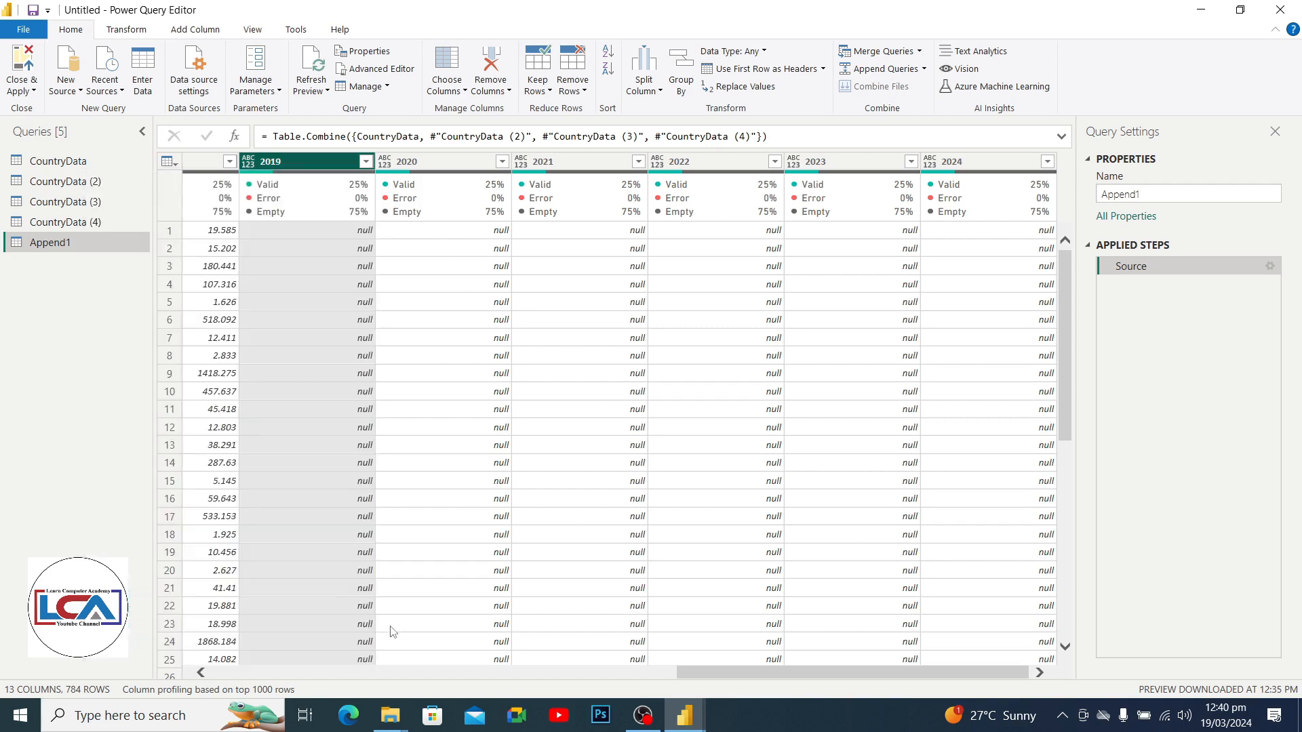
- Rename the appended query as FinalData
{"action": "double_click", "coordinate": [56, 244]}
{"action": "type", "text": "Final"}
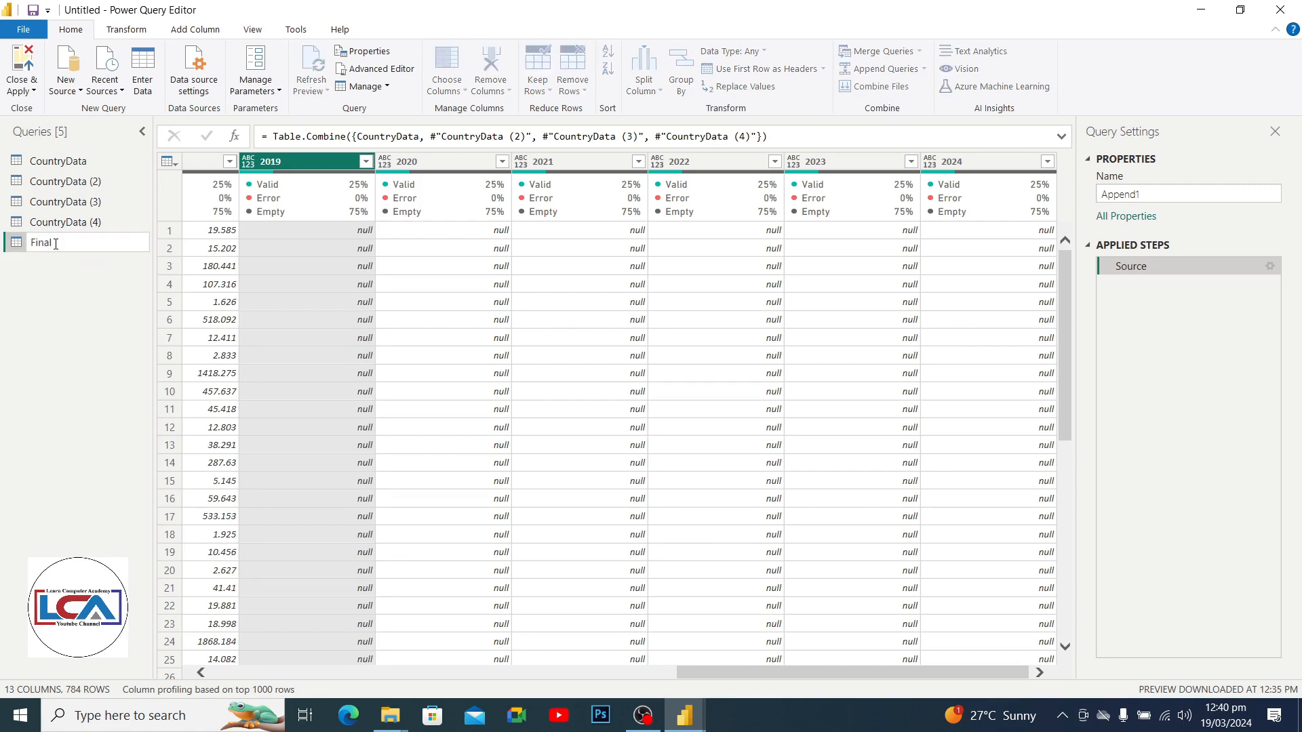
{"action": "type", "text": "Data"}
{"action": "left_click", "coordinate": [70, 297]}
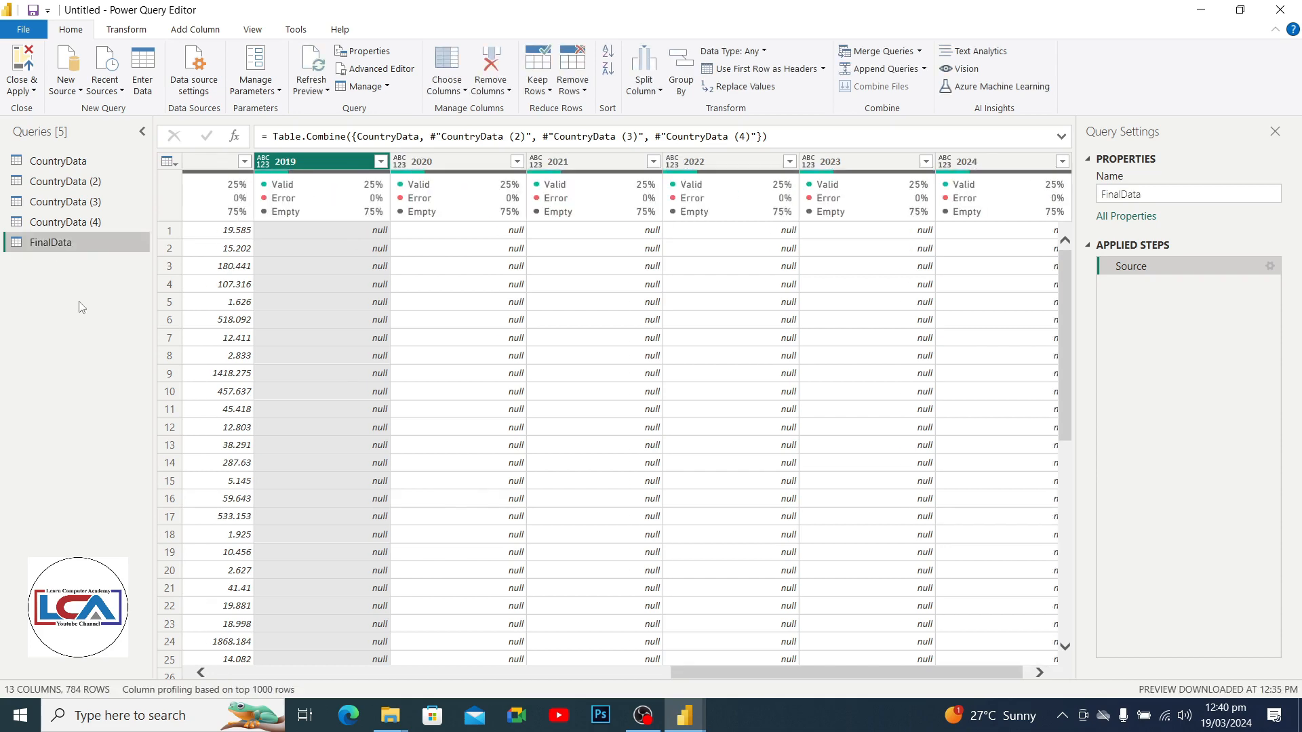
- Unpivot the year columns from 2017 through 2024 in the FinalData query
{"action": "left_click_drag", "start_coordinate": [896, 672], "coordinate": [455, 698]}
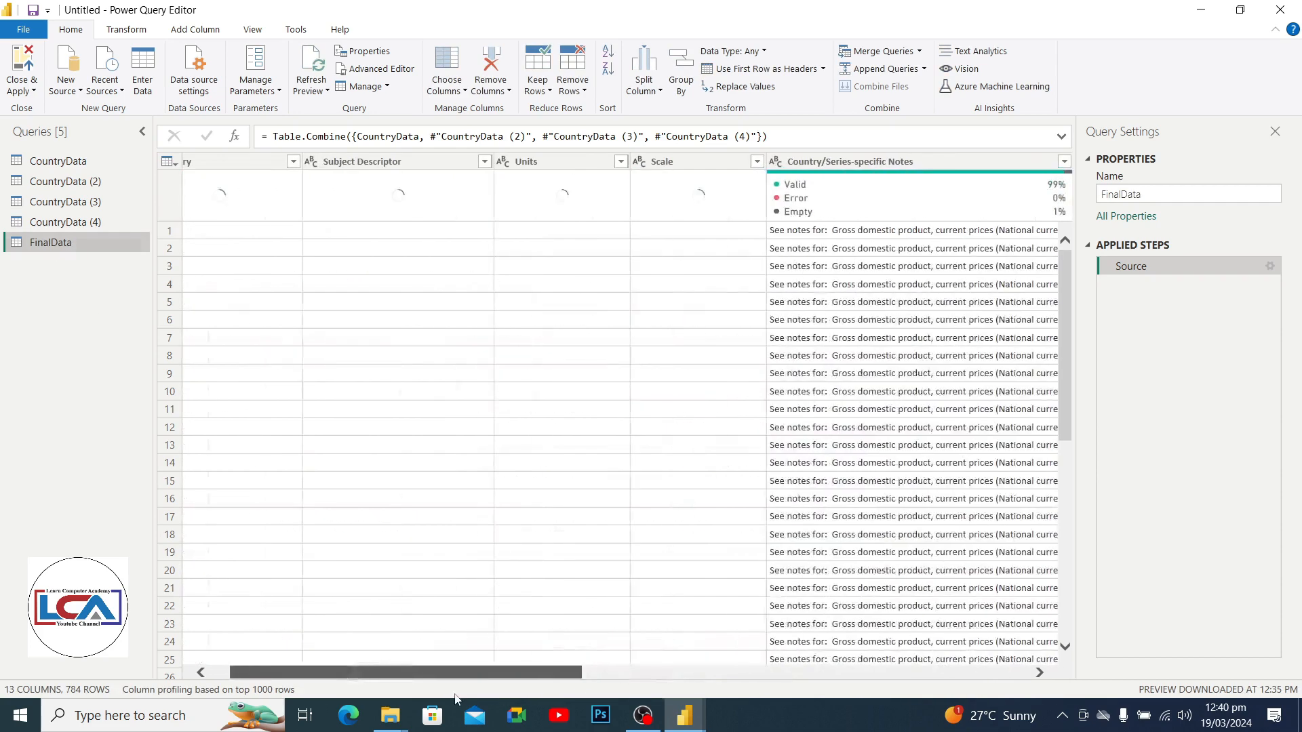
{"action": "scroll", "coordinate": [537, 473], "scroll_direction": "right", "scroll_amount": 10}
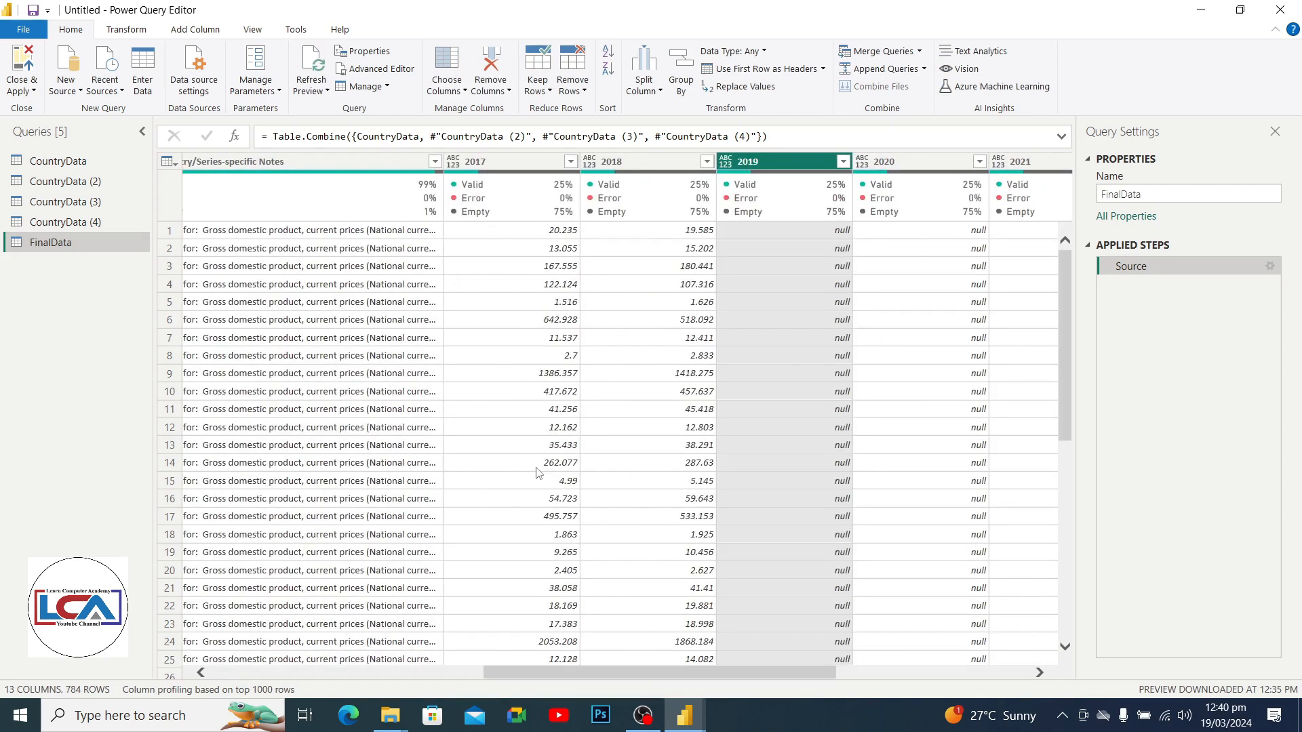
{"action": "left_click", "coordinate": [488, 166]}
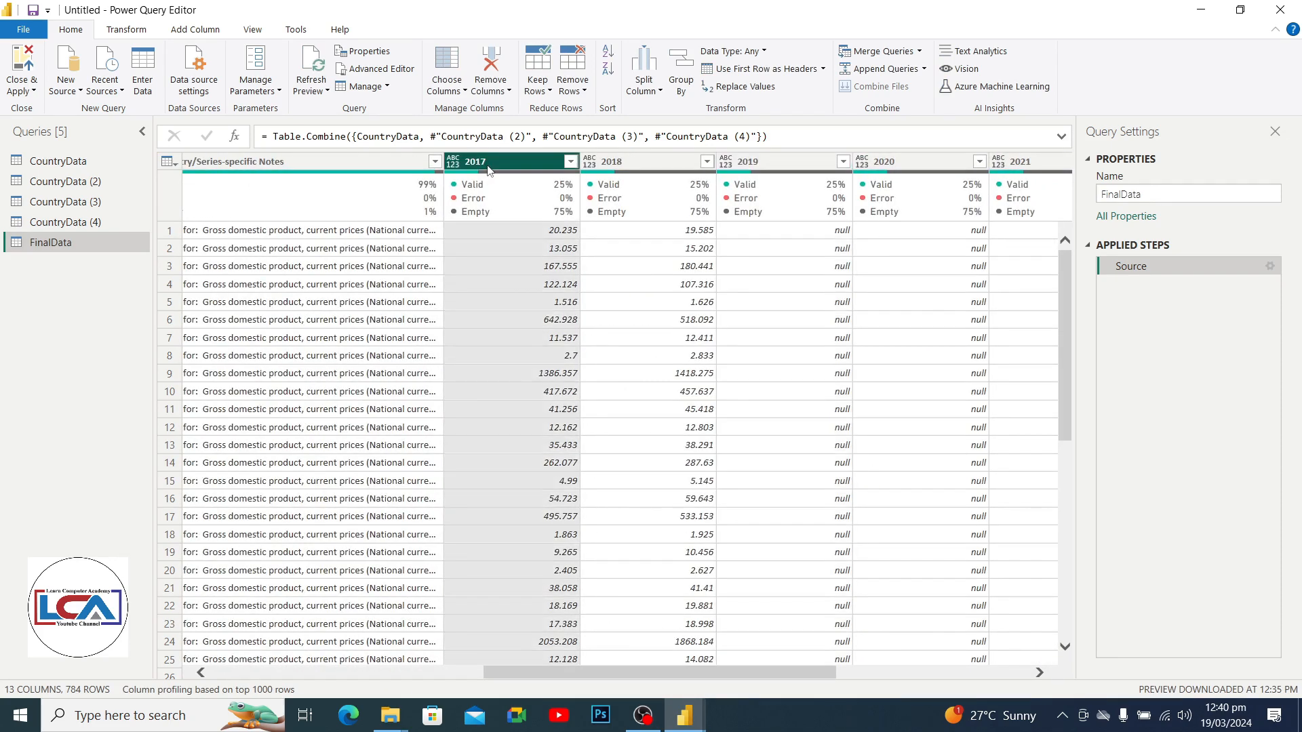
{"action": "left_click_drag", "start_coordinate": [800, 674], "coordinate": [1034, 681]}
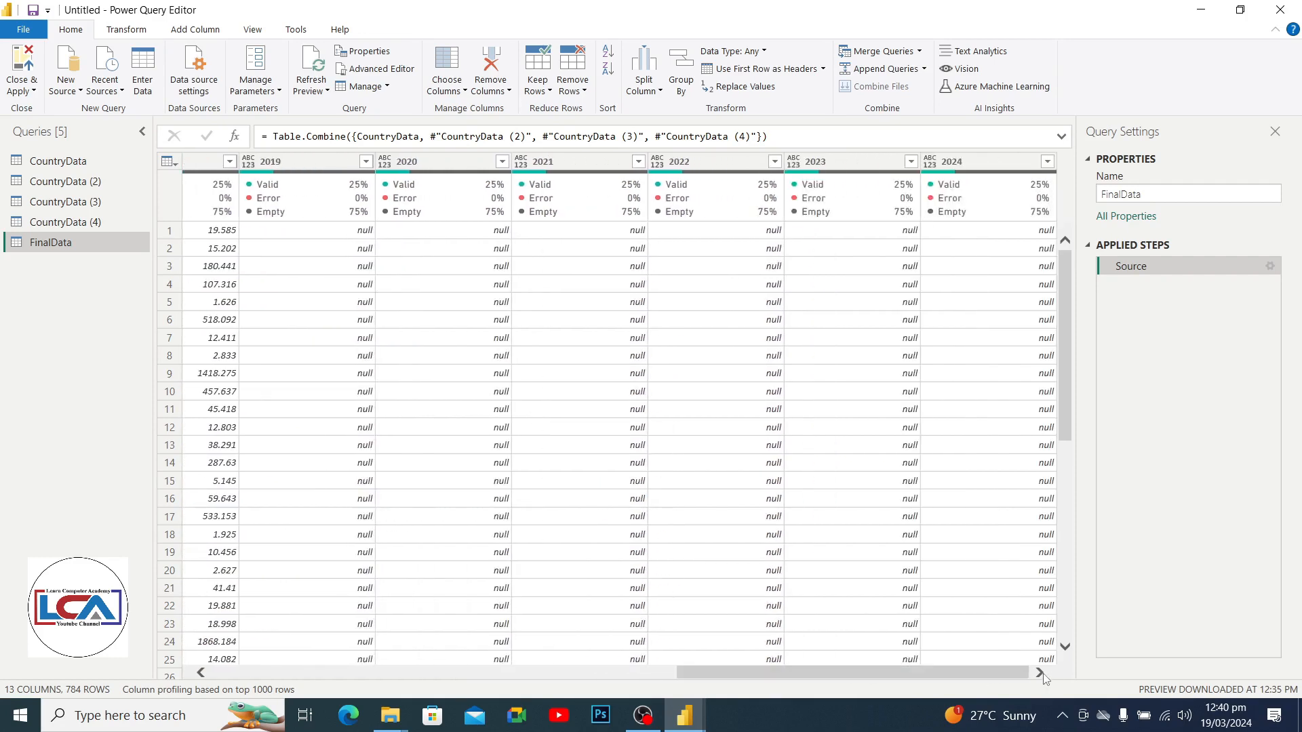
{"action": "left_click", "coordinate": [1005, 162], "text": "shift"}
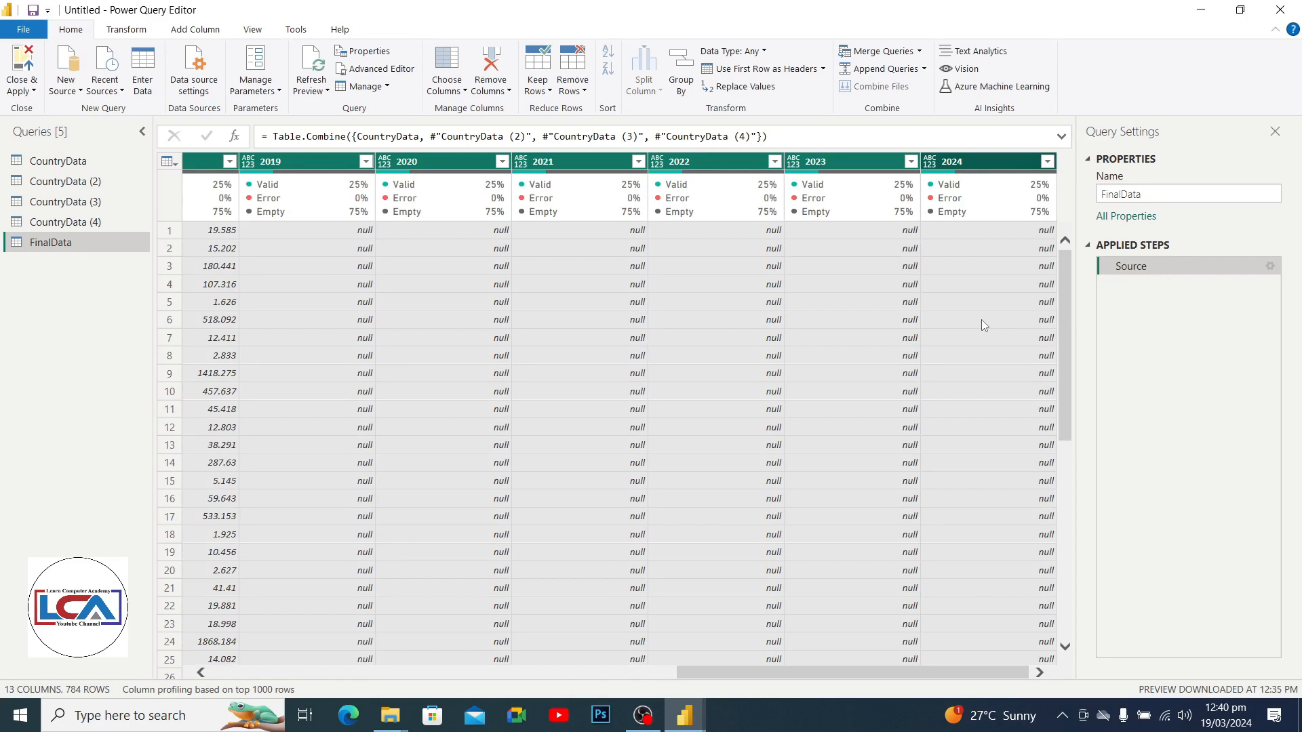
{"action": "left_click", "coordinate": [119, 31]}
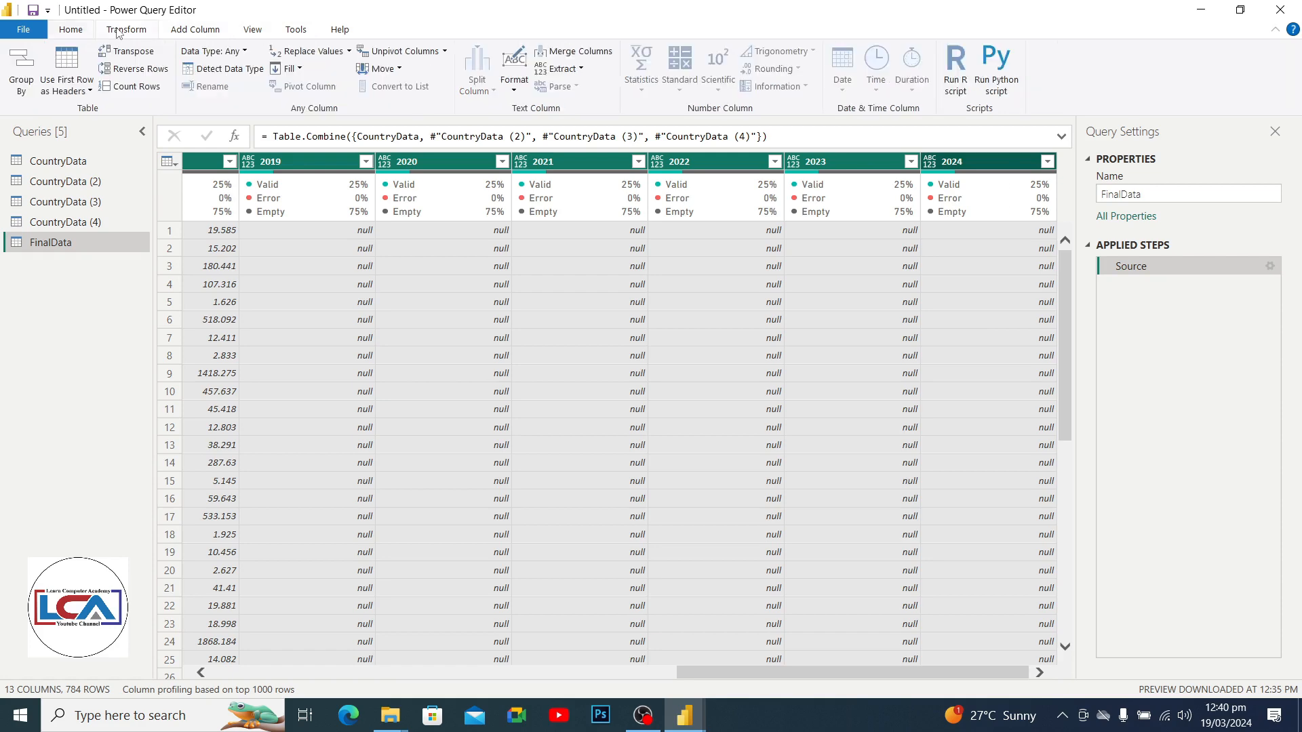
{"action": "left_click", "coordinate": [418, 58]}
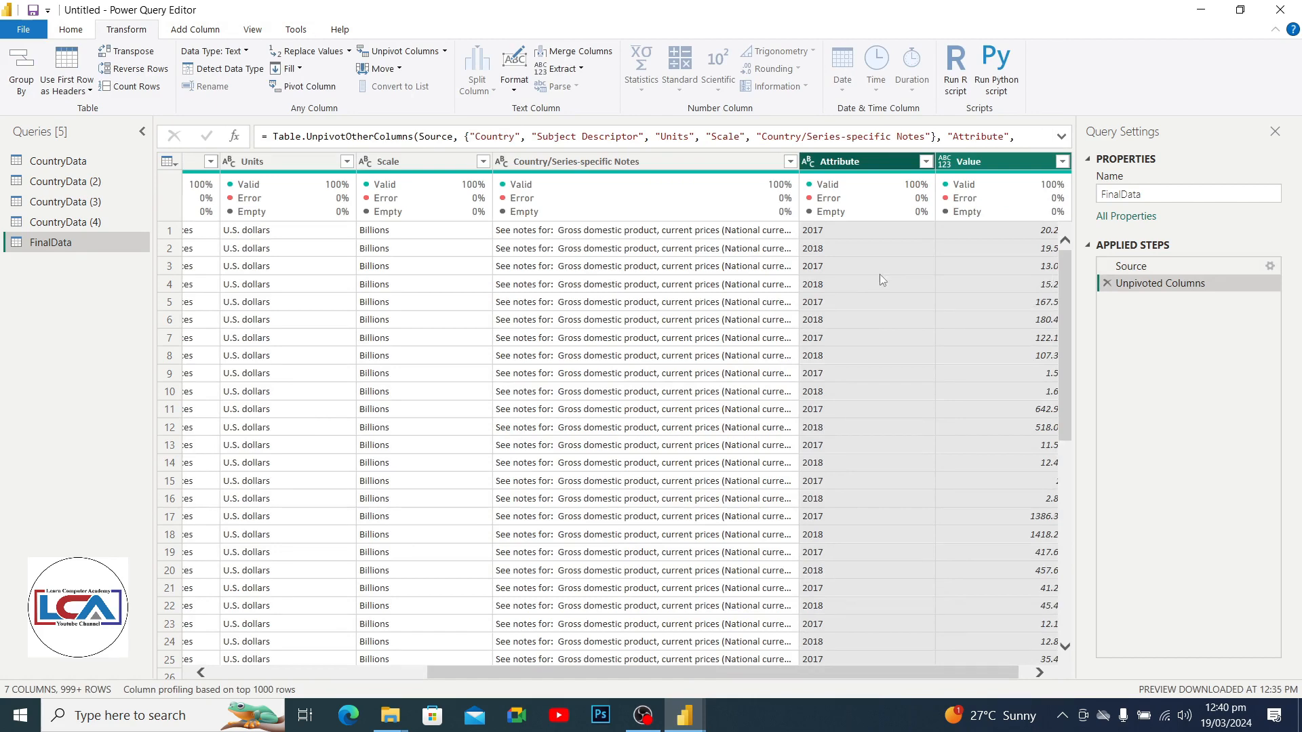
- Examine the Attribute and Value columns of the unpivoted FinalData query down through its rows
{"action": "left_click_drag", "start_coordinate": [1068, 271], "coordinate": [1065, 634]}
{"action": "left_click_drag", "start_coordinate": [1063, 576], "coordinate": [1067, 663]}
{"action": "scroll", "coordinate": [827, 610], "scroll_direction": "down", "scroll_amount": 7}
{"action": "scroll", "coordinate": [800, 597], "scroll_direction": "down", "scroll_amount": 20}
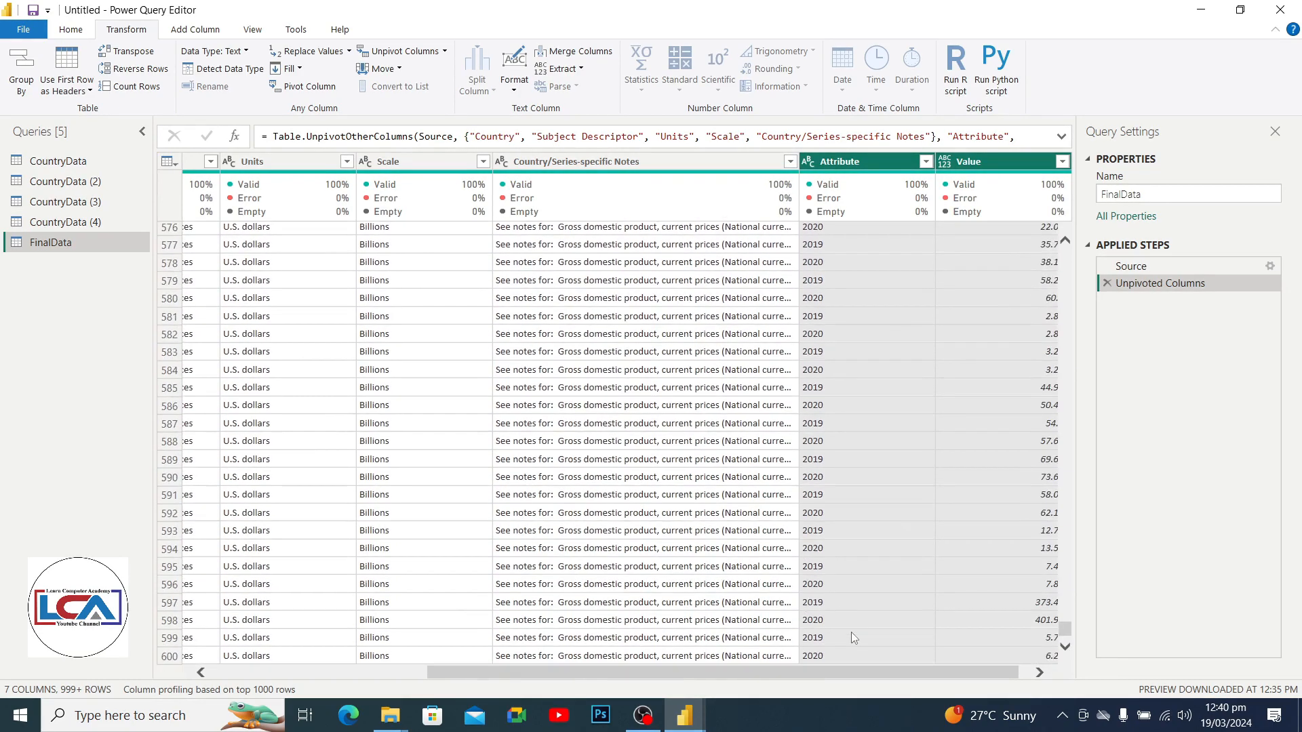
{"action": "scroll", "coordinate": [836, 635], "scroll_direction": "down", "scroll_amount": 7}
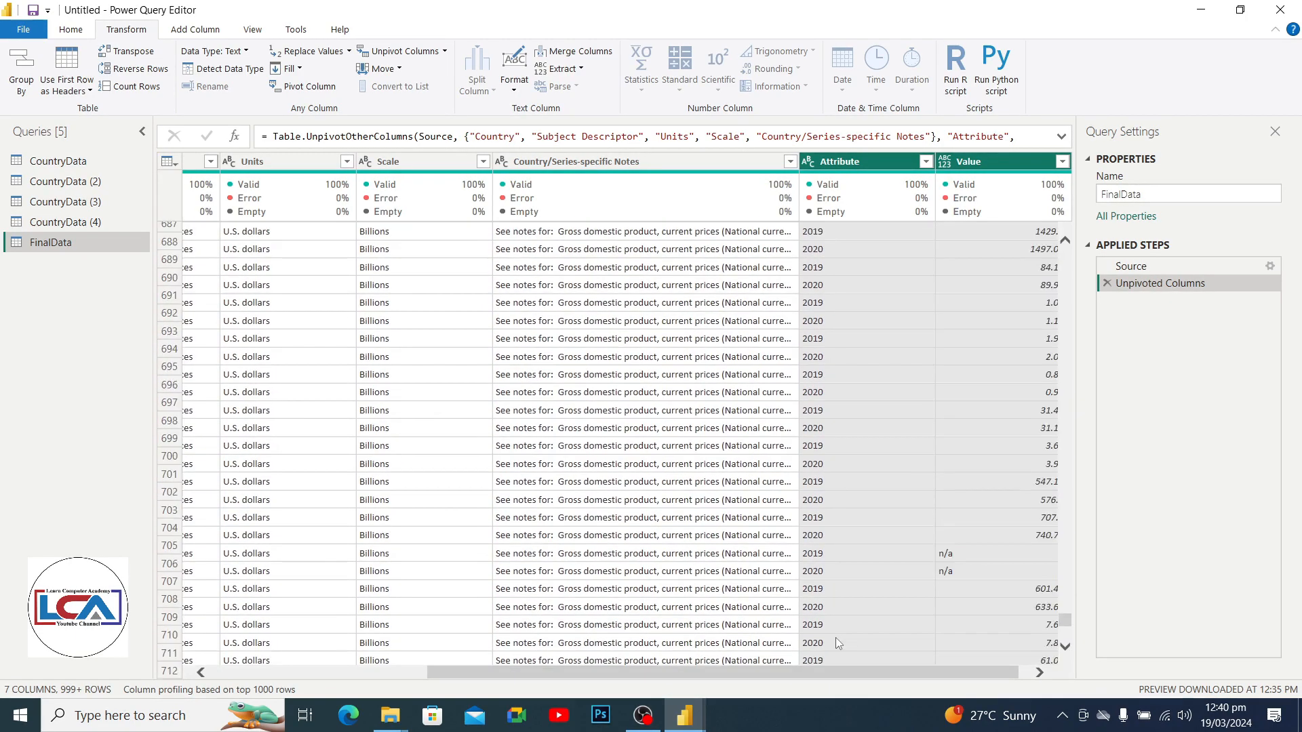
{"action": "scroll", "coordinate": [848, 635], "scroll_direction": "down", "scroll_amount": 8}
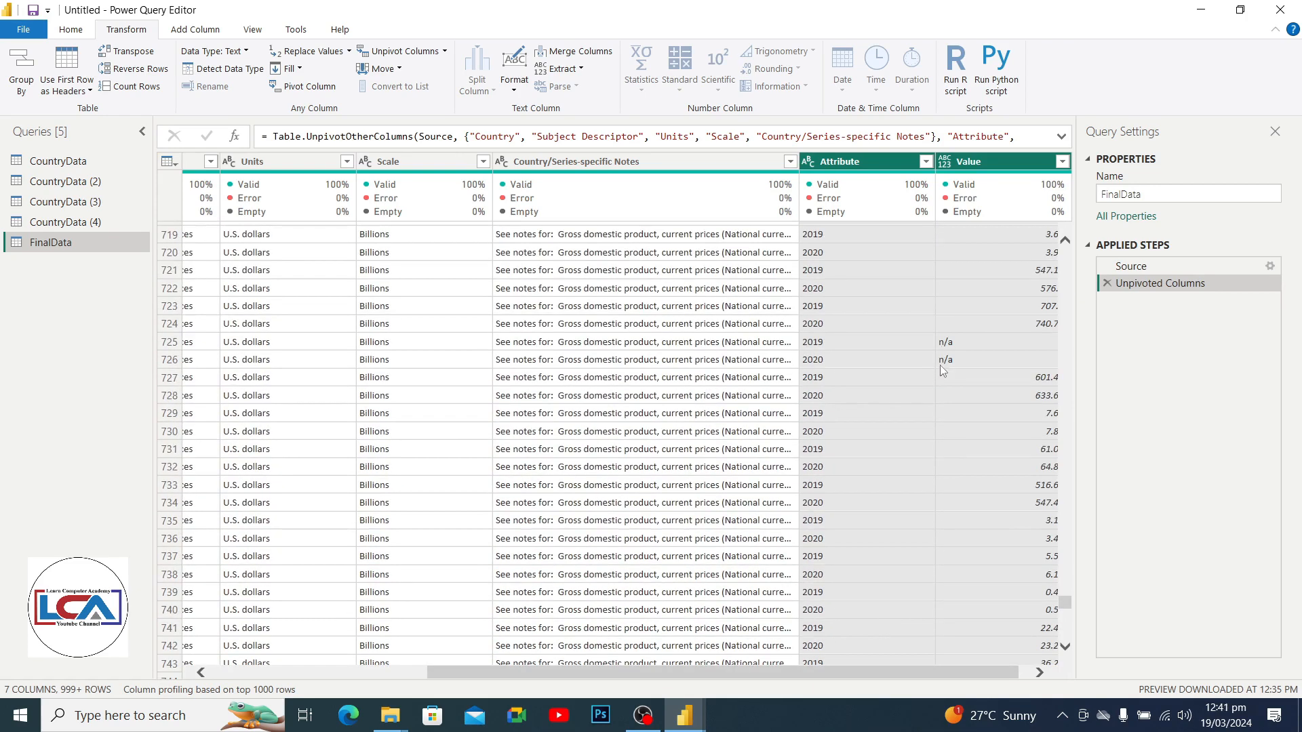
- Filter the n/a entries out of the Value column in the FinalData query and check down through the remaining rows
{"action": "scroll", "coordinate": [943, 370], "scroll_direction": "down", "scroll_amount": 20}
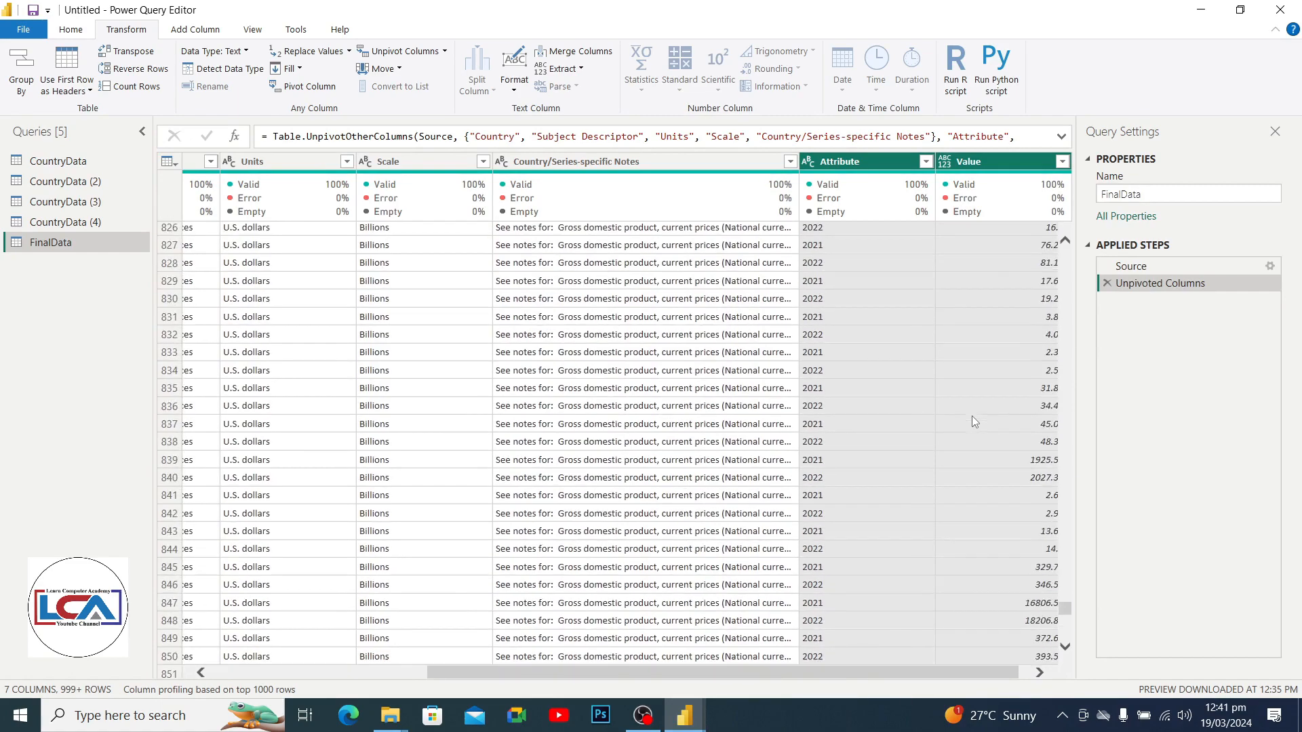
{"action": "scroll", "coordinate": [972, 416], "scroll_direction": "down", "scroll_amount": 20}
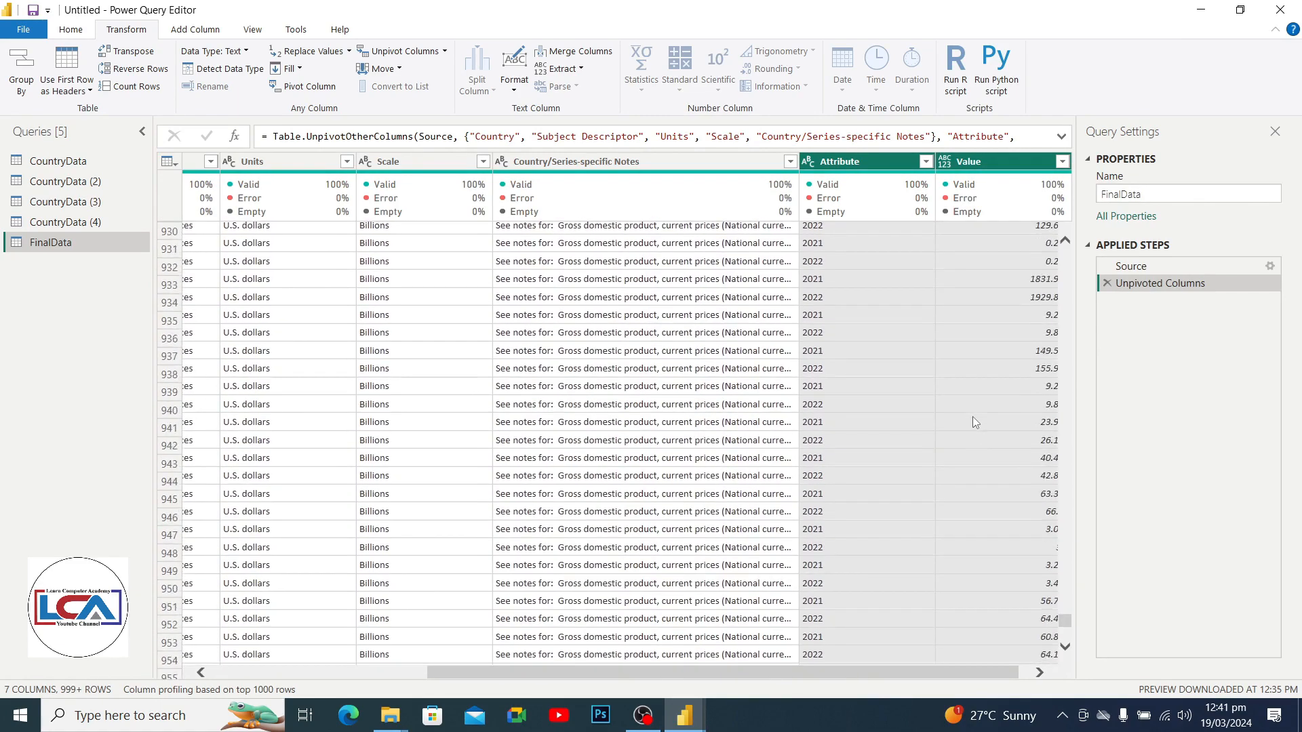
{"action": "scroll", "coordinate": [973, 416], "scroll_direction": "down", "scroll_amount": 20}
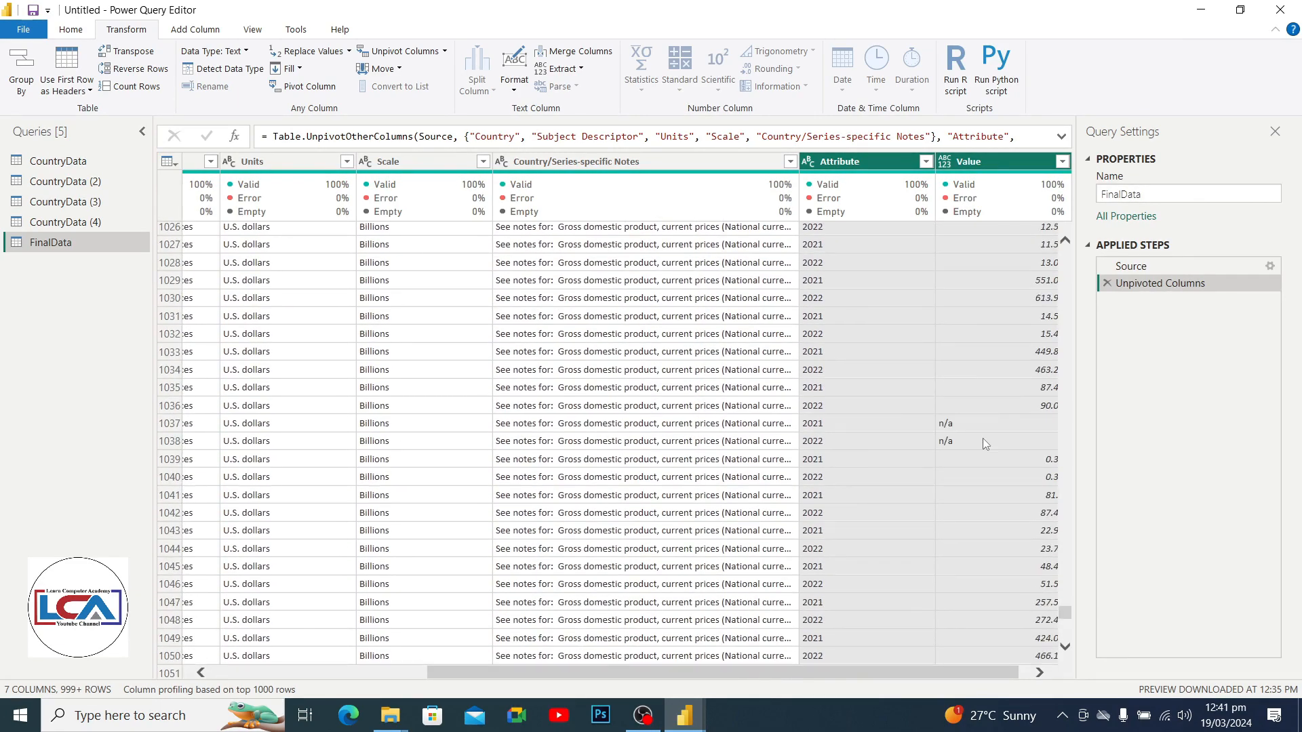
{"action": "scroll", "coordinate": [949, 445], "scroll_direction": "down", "scroll_amount": 20}
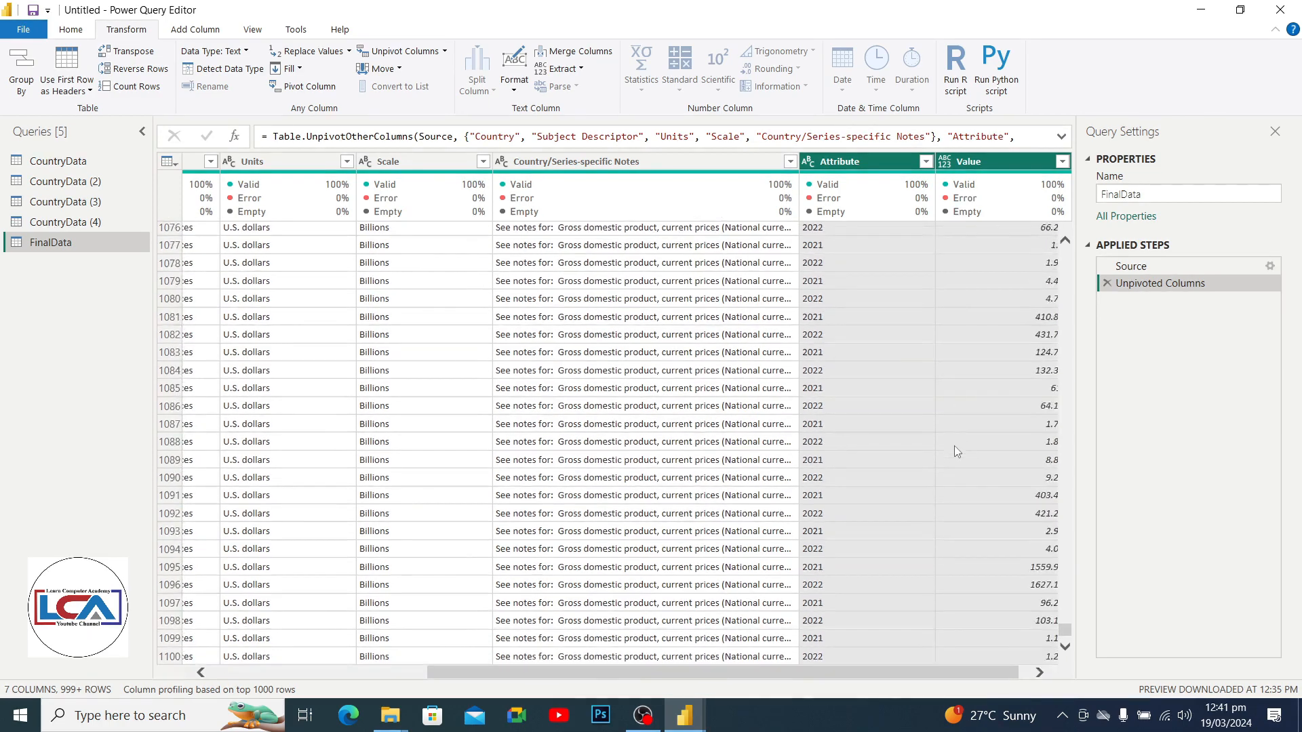
{"action": "scroll", "coordinate": [959, 453], "scroll_direction": "up", "scroll_amount": 6}
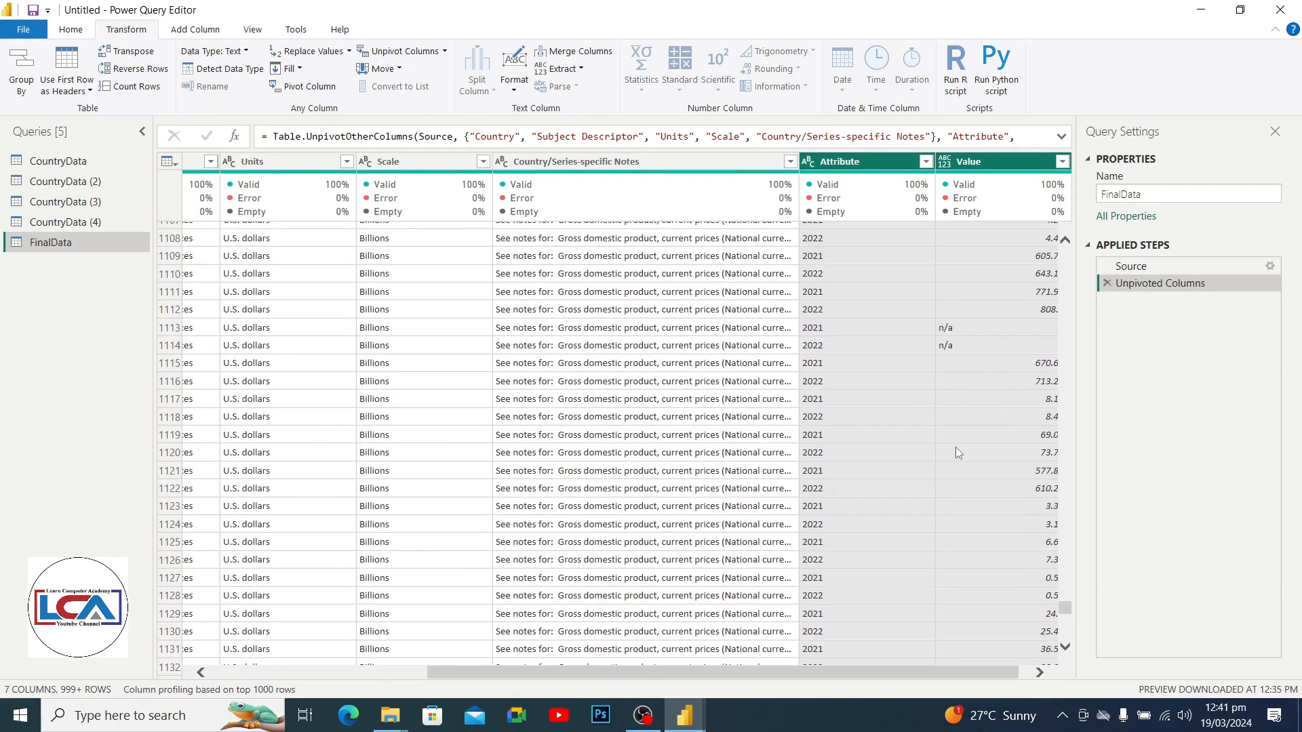
{"action": "left_click", "coordinate": [986, 335]}
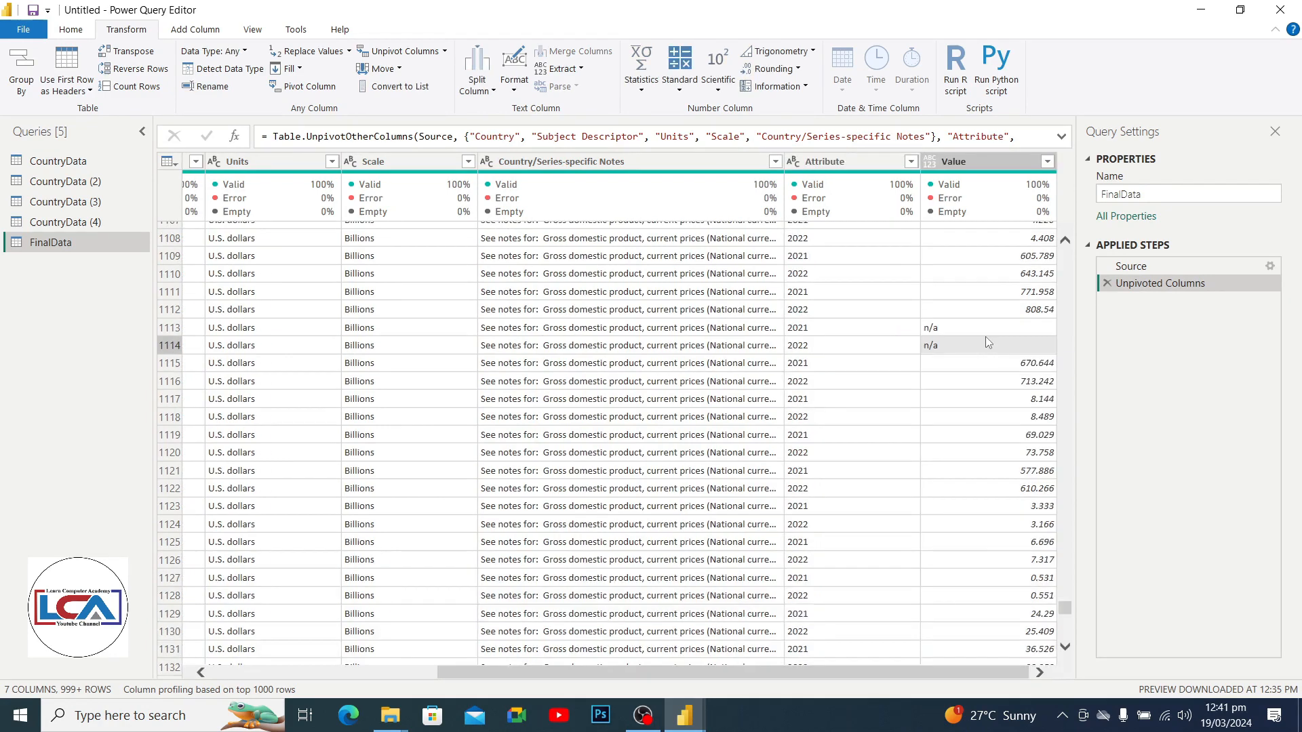
{"action": "left_click", "coordinate": [1049, 165]}
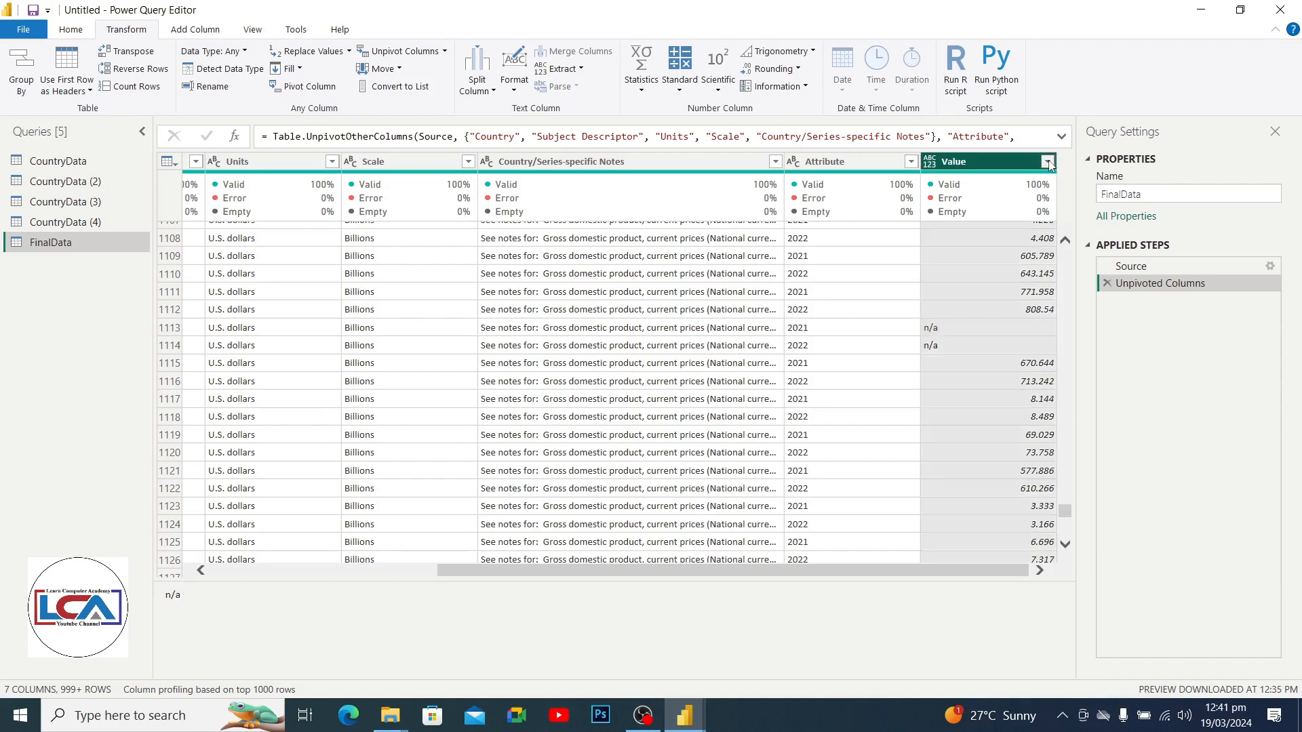
{"action": "left_click", "coordinate": [1041, 396]}
{"action": "left_click_drag", "start_coordinate": [1041, 396], "coordinate": [947, 609]}
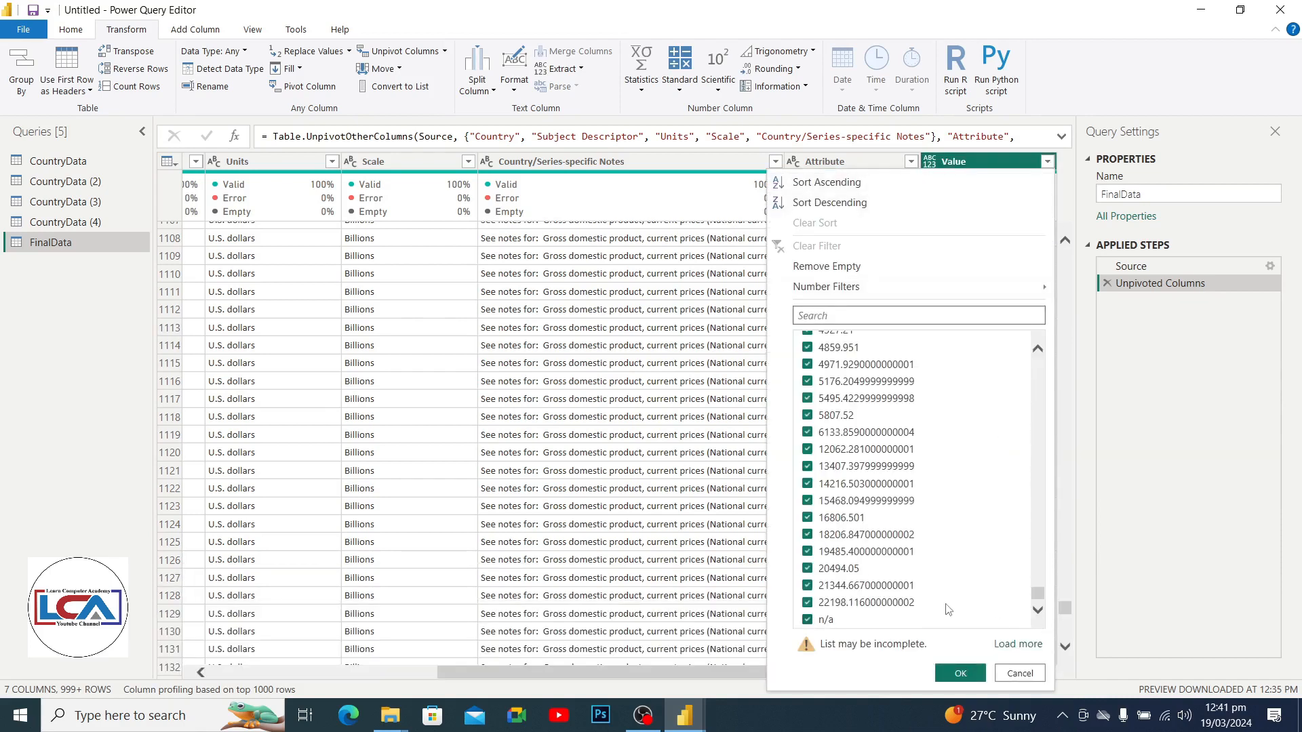
{"action": "left_click", "coordinate": [808, 620]}
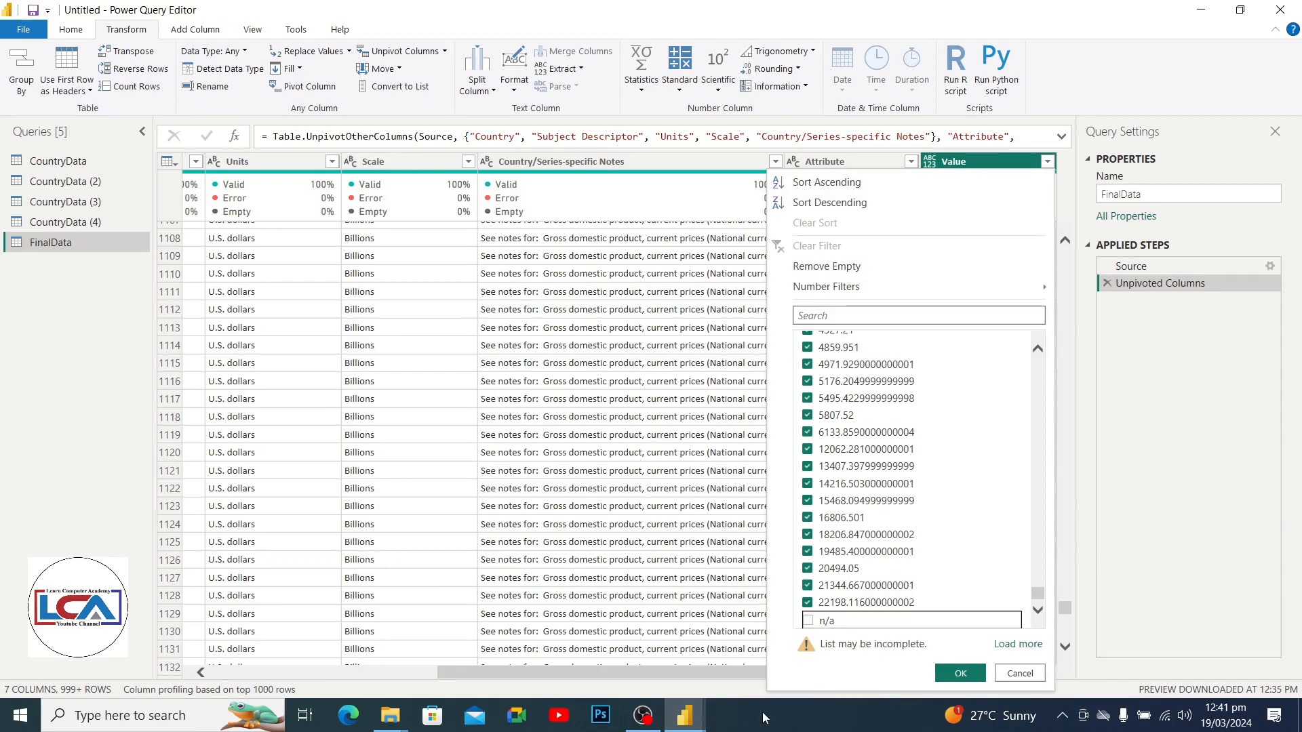
{"action": "left_click", "coordinate": [958, 673]}
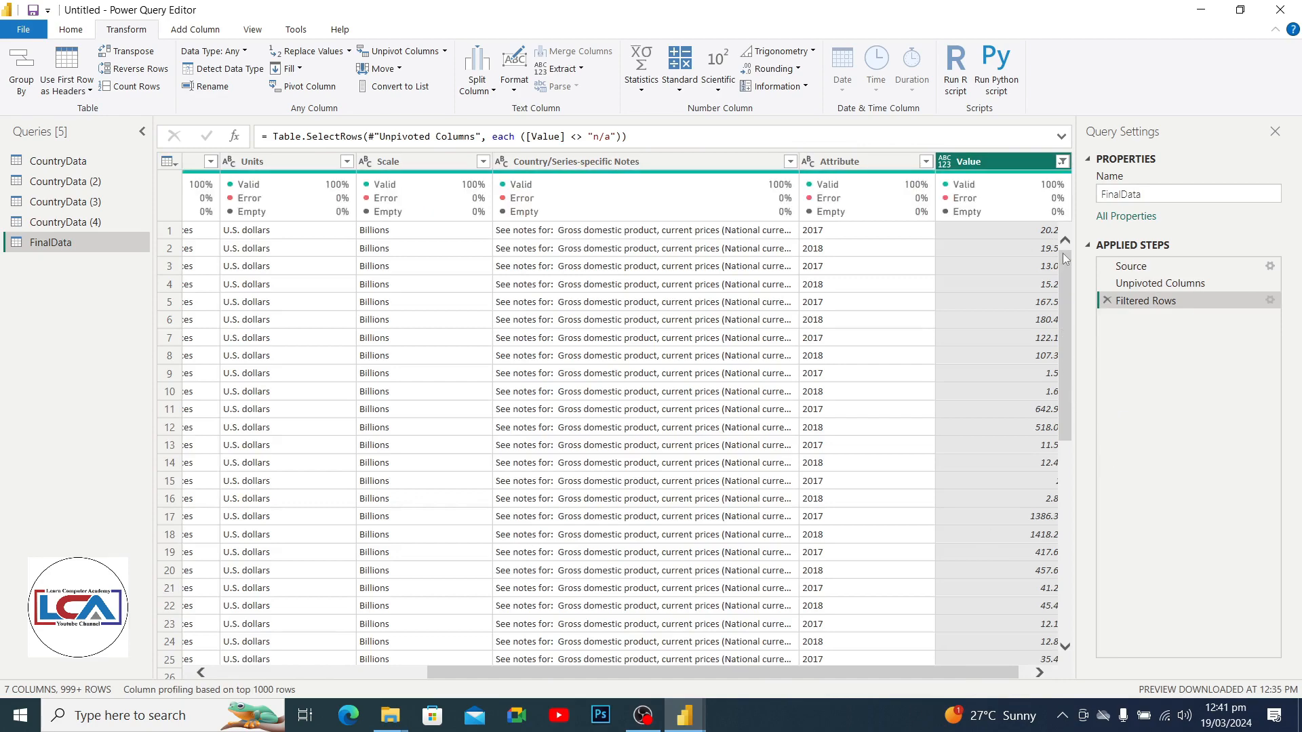
{"action": "left_click_drag", "start_coordinate": [1063, 254], "coordinate": [1063, 658]}
{"action": "left_click", "coordinate": [1063, 652]}
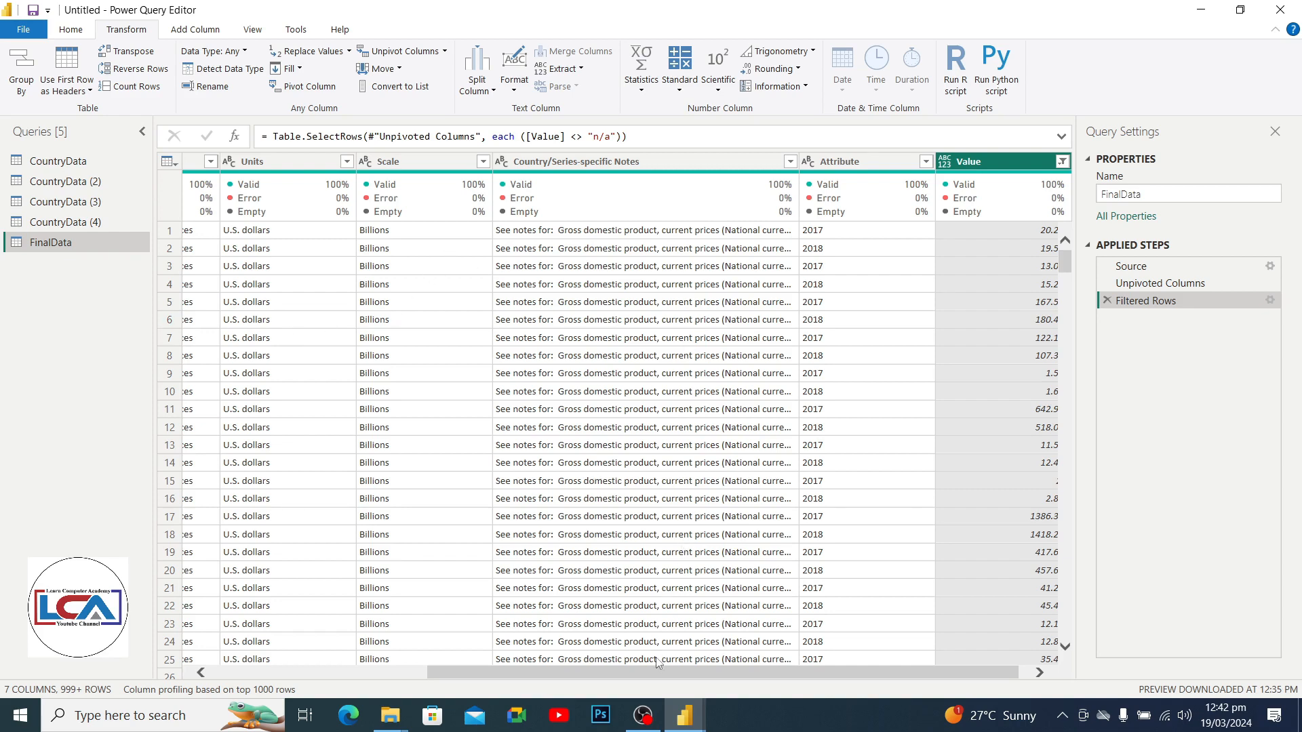
- Widen the Subject Descriptor column and show the full text of its first row
{"action": "left_click_drag", "start_coordinate": [659, 674], "coordinate": [363, 664]}
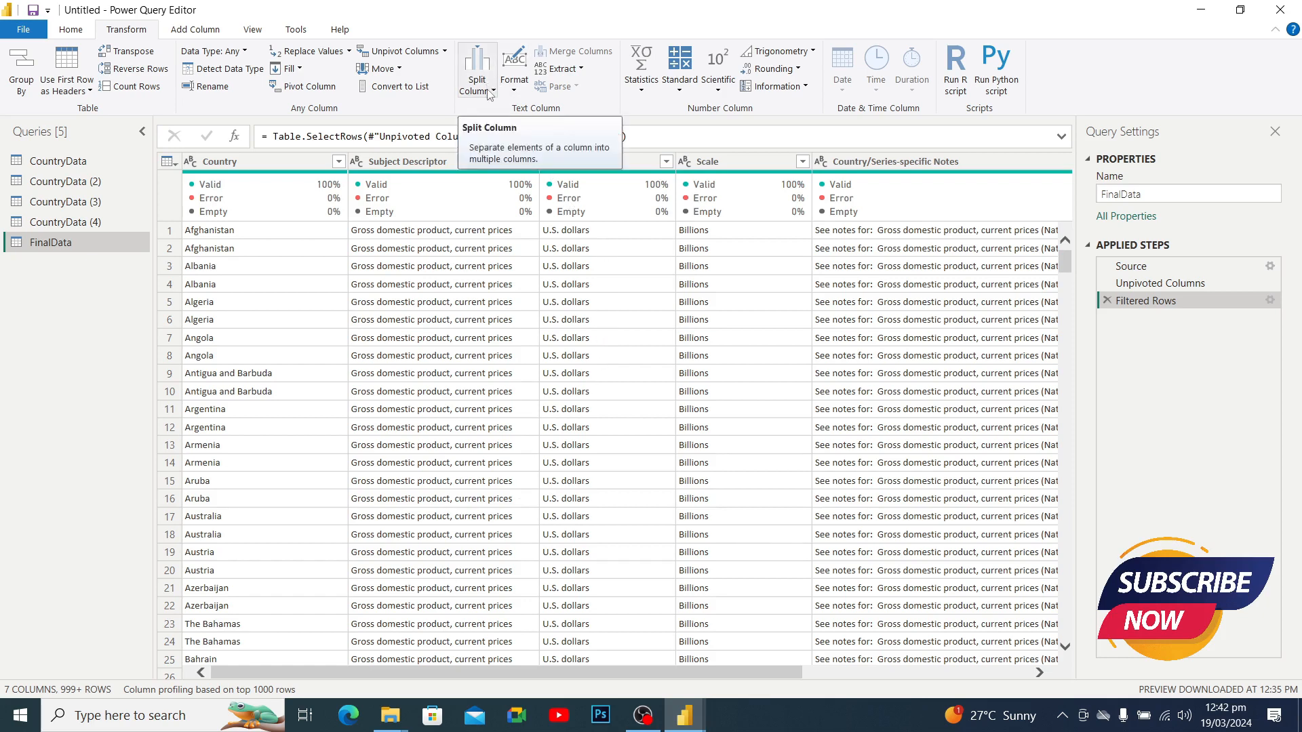
{"action": "left_click", "coordinate": [445, 249]}
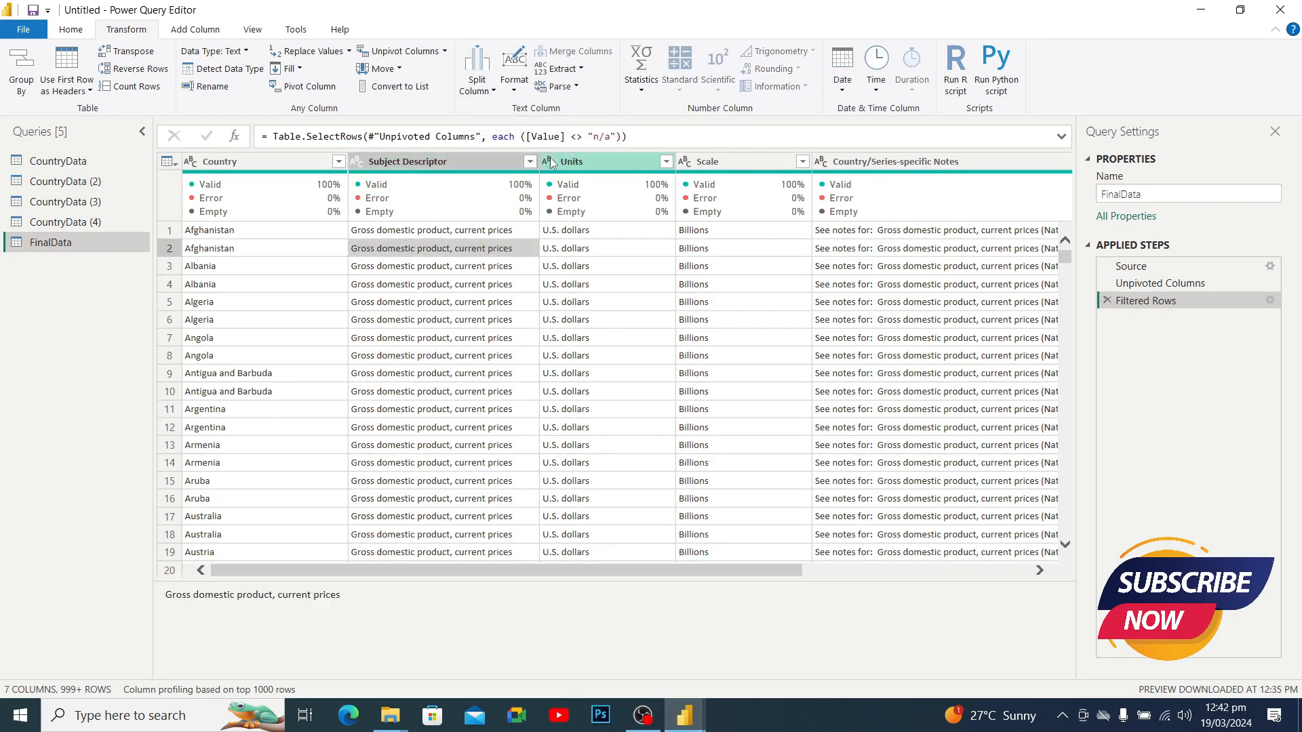
{"action": "left_click_drag", "start_coordinate": [540, 159], "coordinate": [991, 160]}
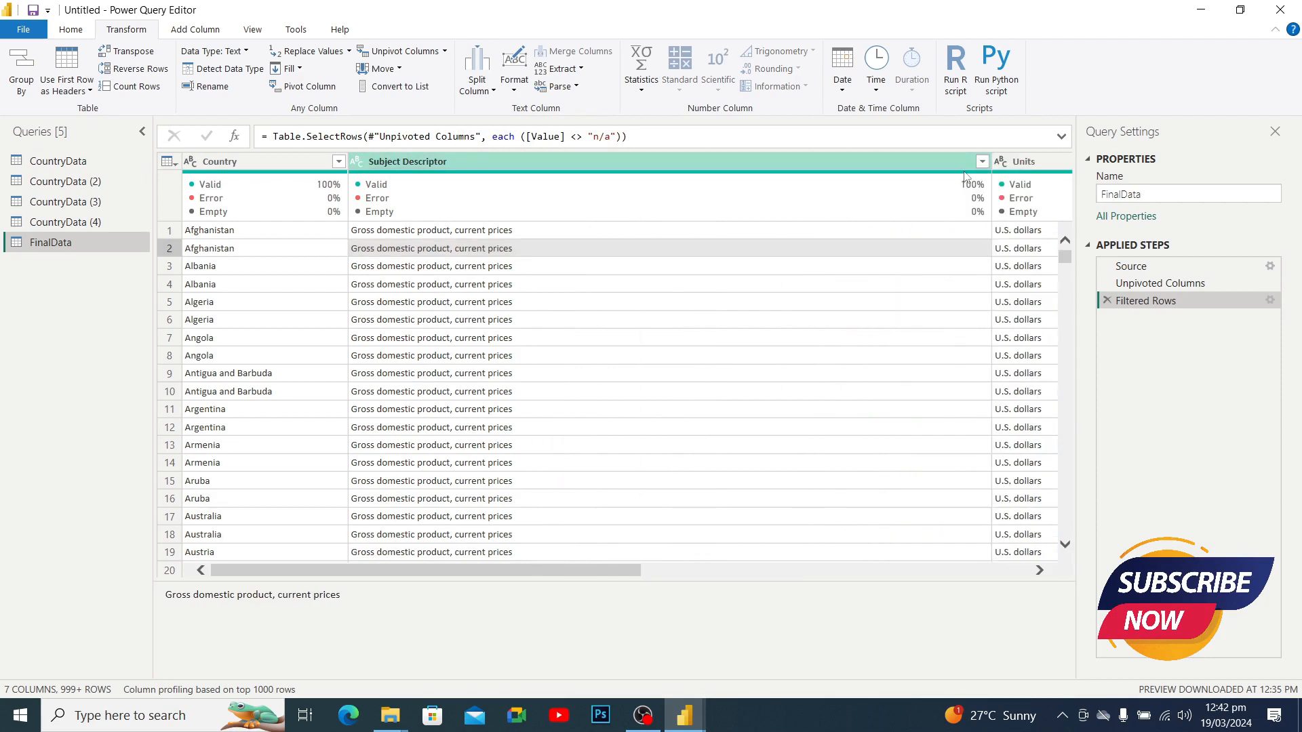
{"action": "left_click", "coordinate": [378, 234]}
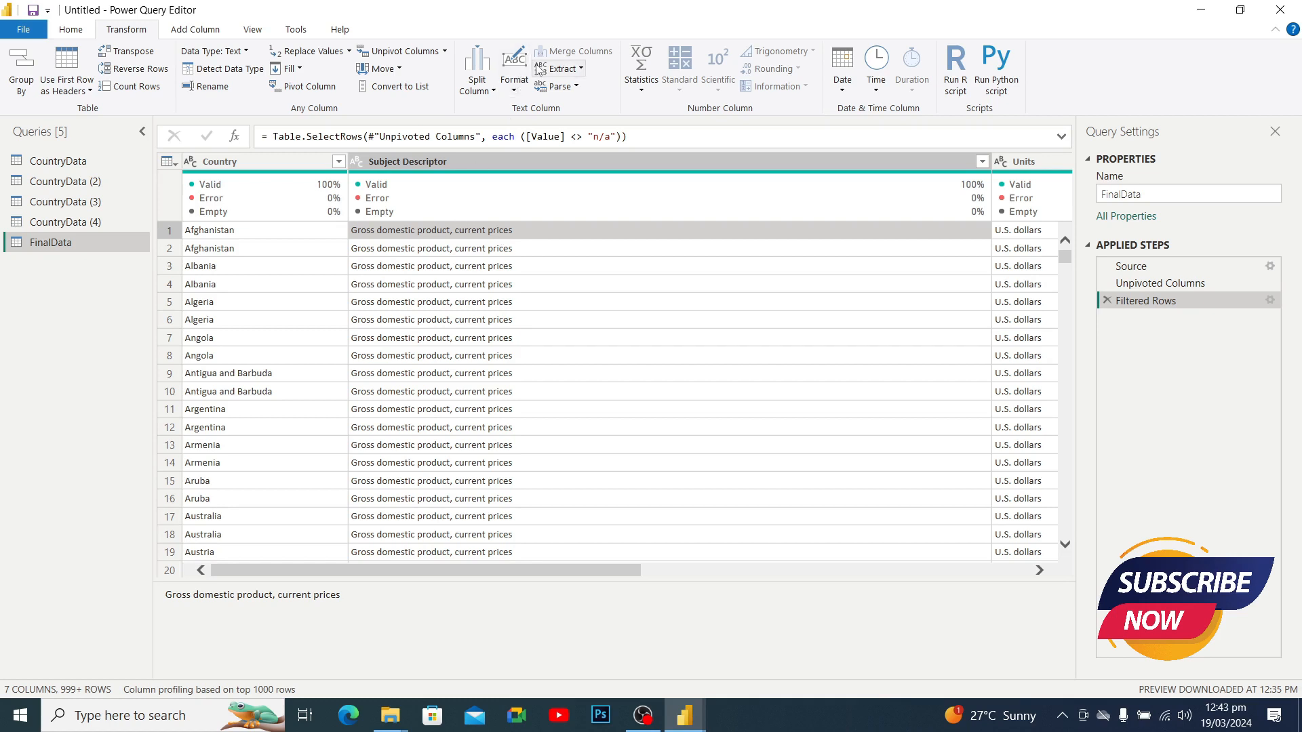
- Split the Subject Descriptor column by number of characters, repeatedly at every 22 characters
{"action": "left_click", "coordinate": [495, 93]}
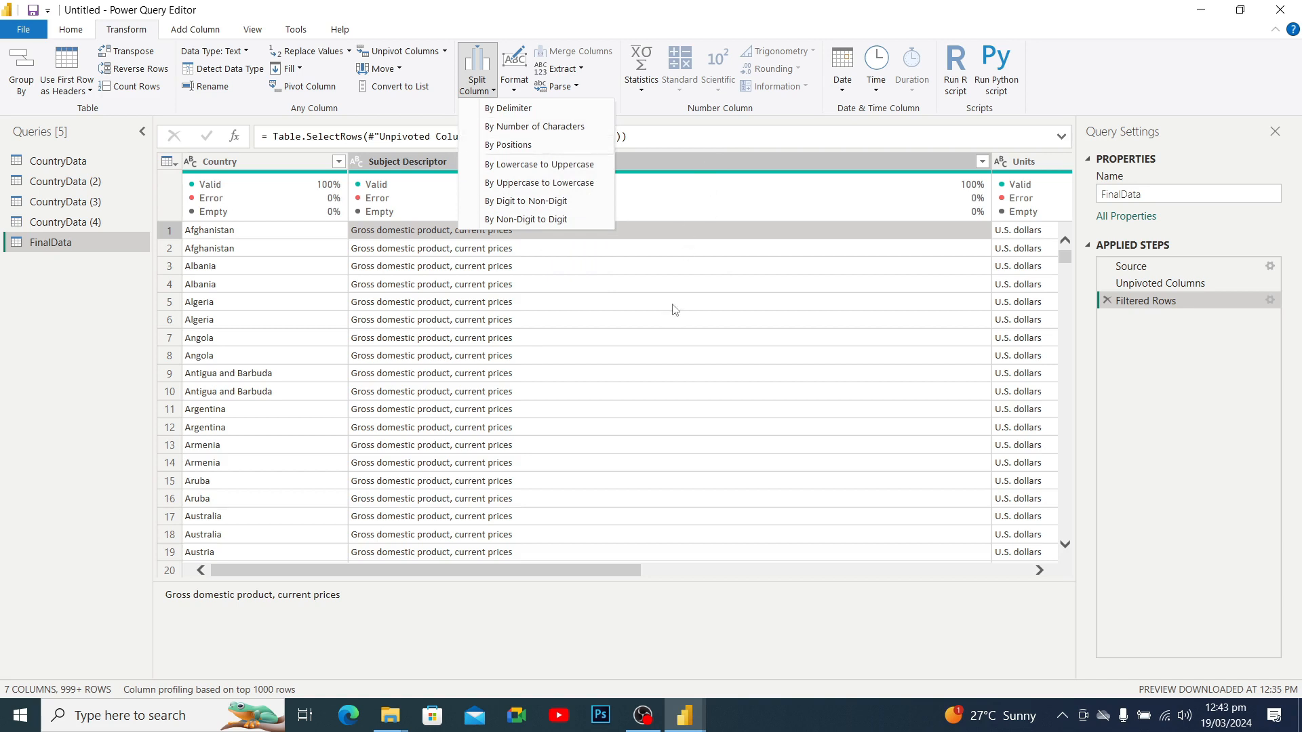
{"action": "left_click", "coordinate": [592, 276]}
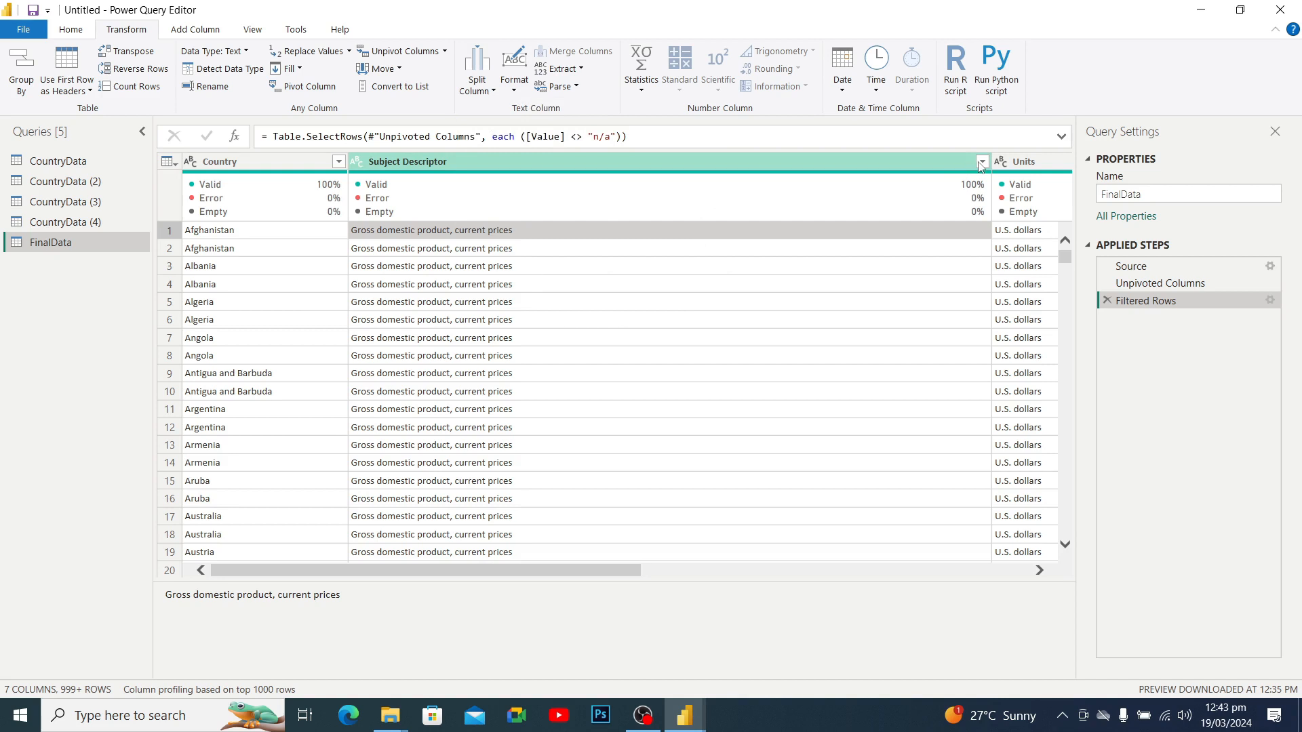
{"action": "left_click", "coordinate": [982, 161]}
{"action": "left_click", "coordinate": [949, 460]}
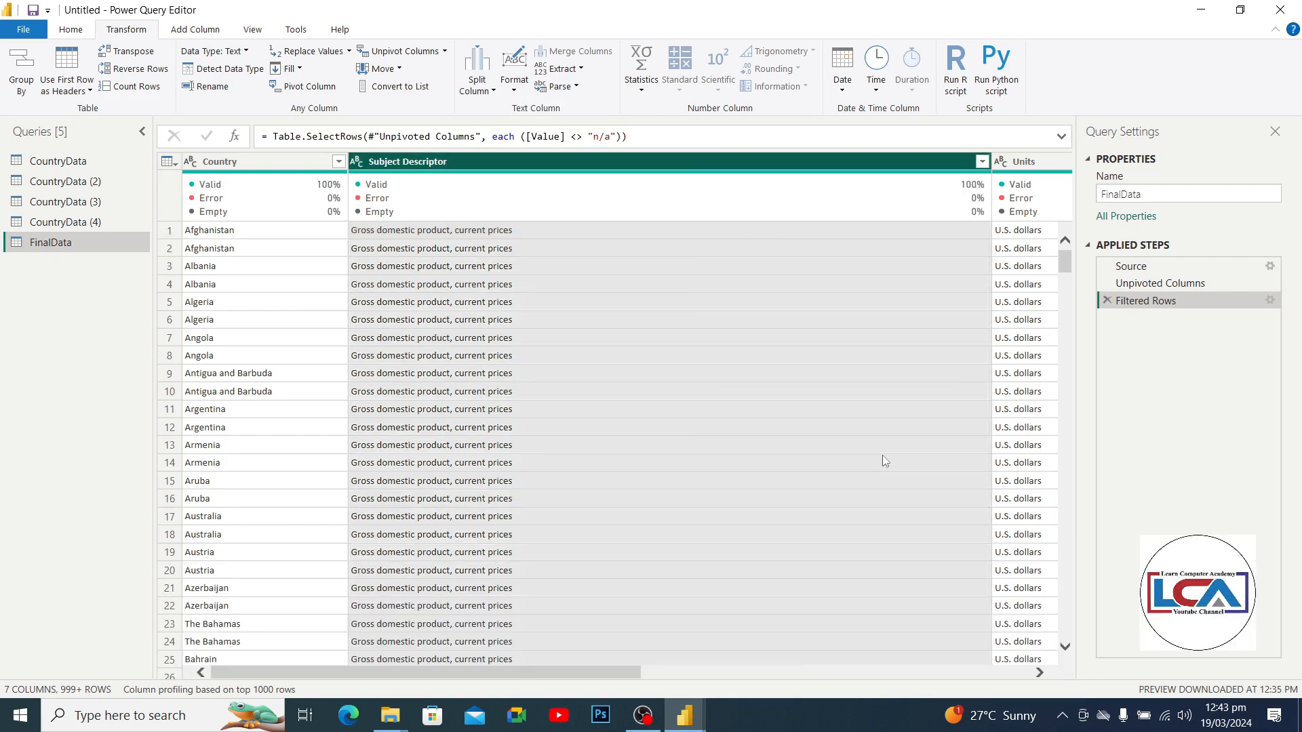
{"action": "left_click", "coordinate": [477, 85]}
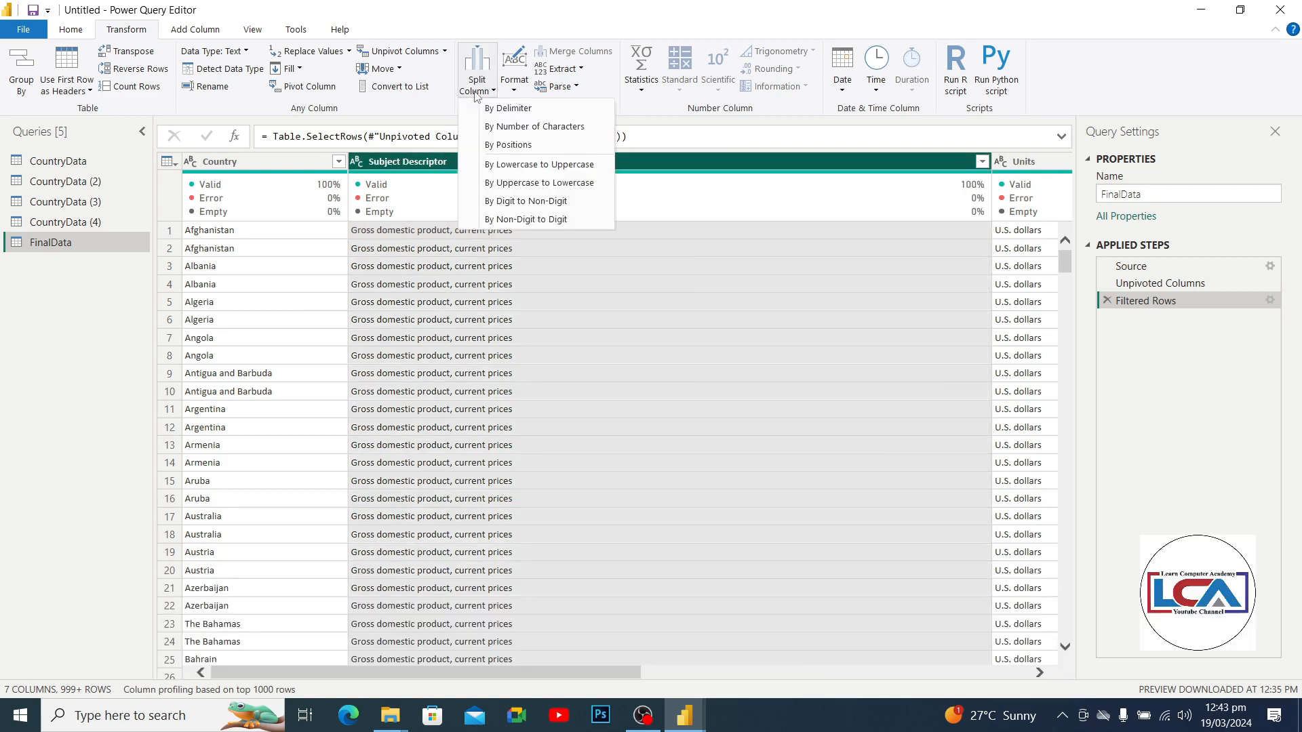
{"action": "left_click", "coordinate": [521, 127]}
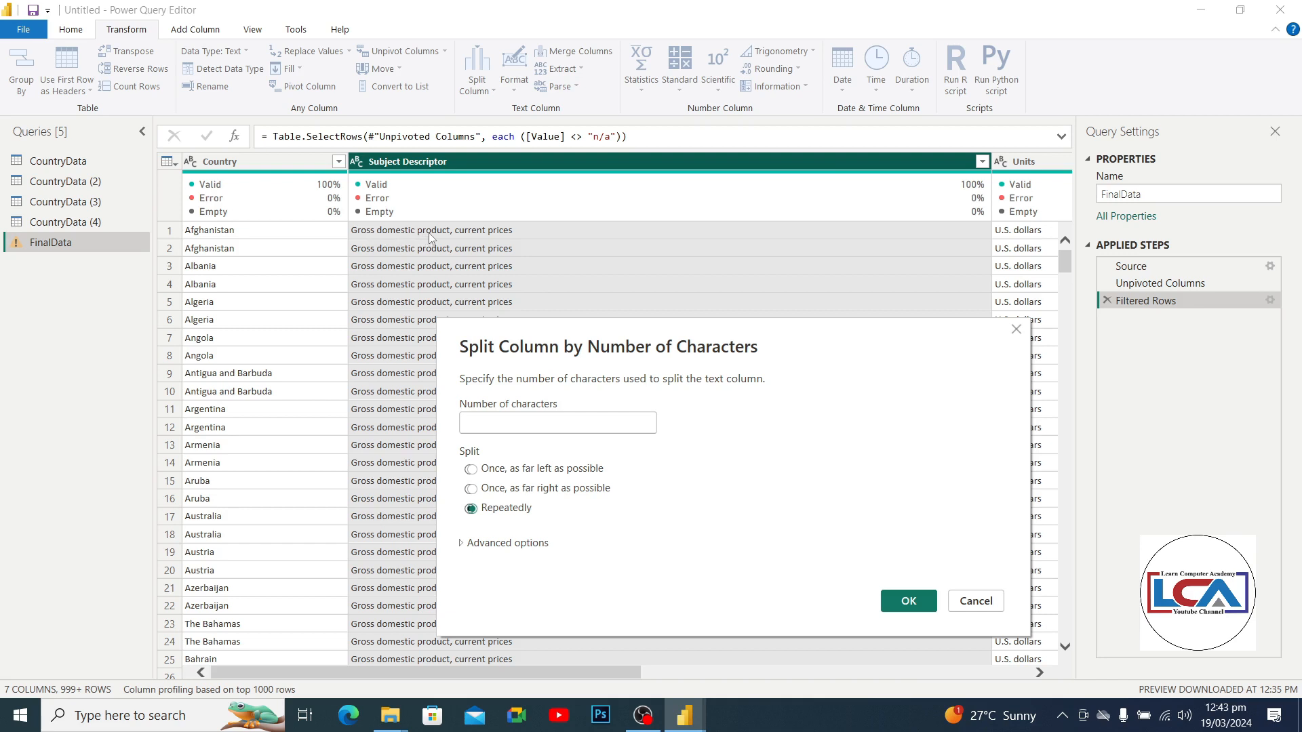
{"action": "left_click", "coordinate": [507, 422]}
{"action": "type", "text": "22"}
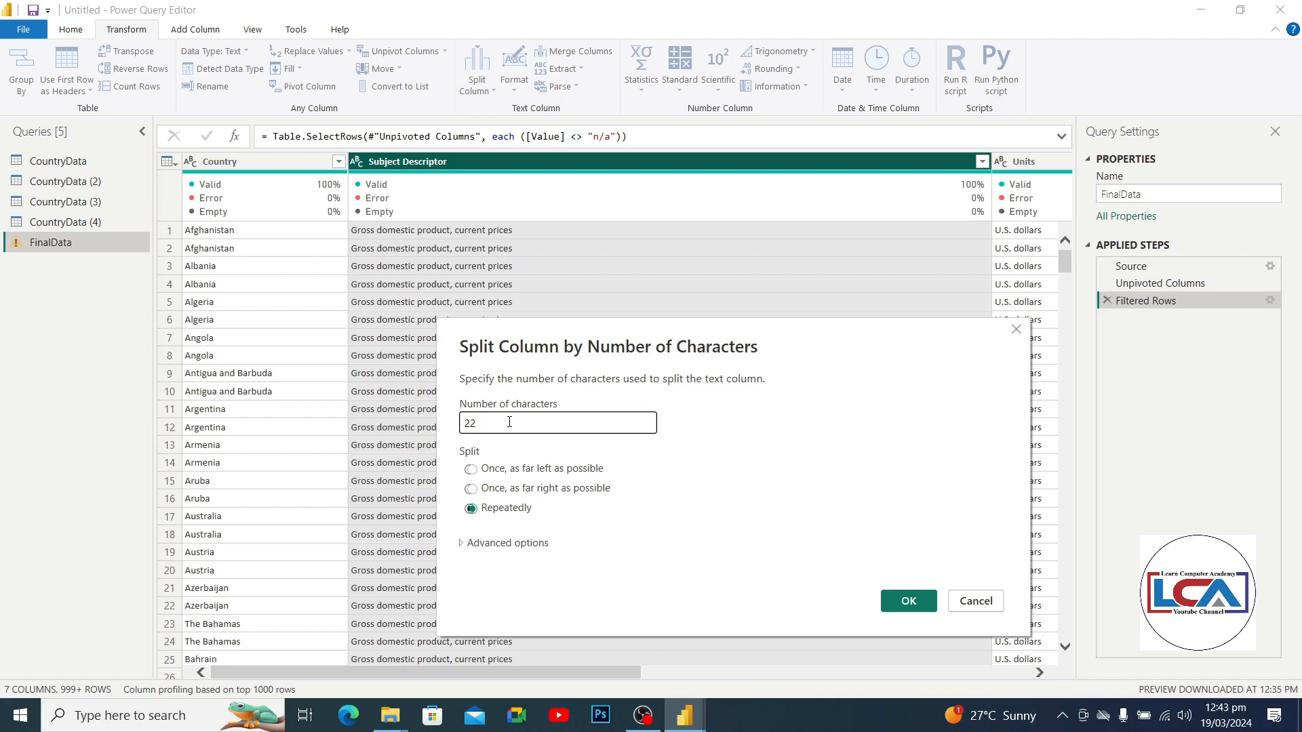
{"action": "left_click", "coordinate": [908, 601]}
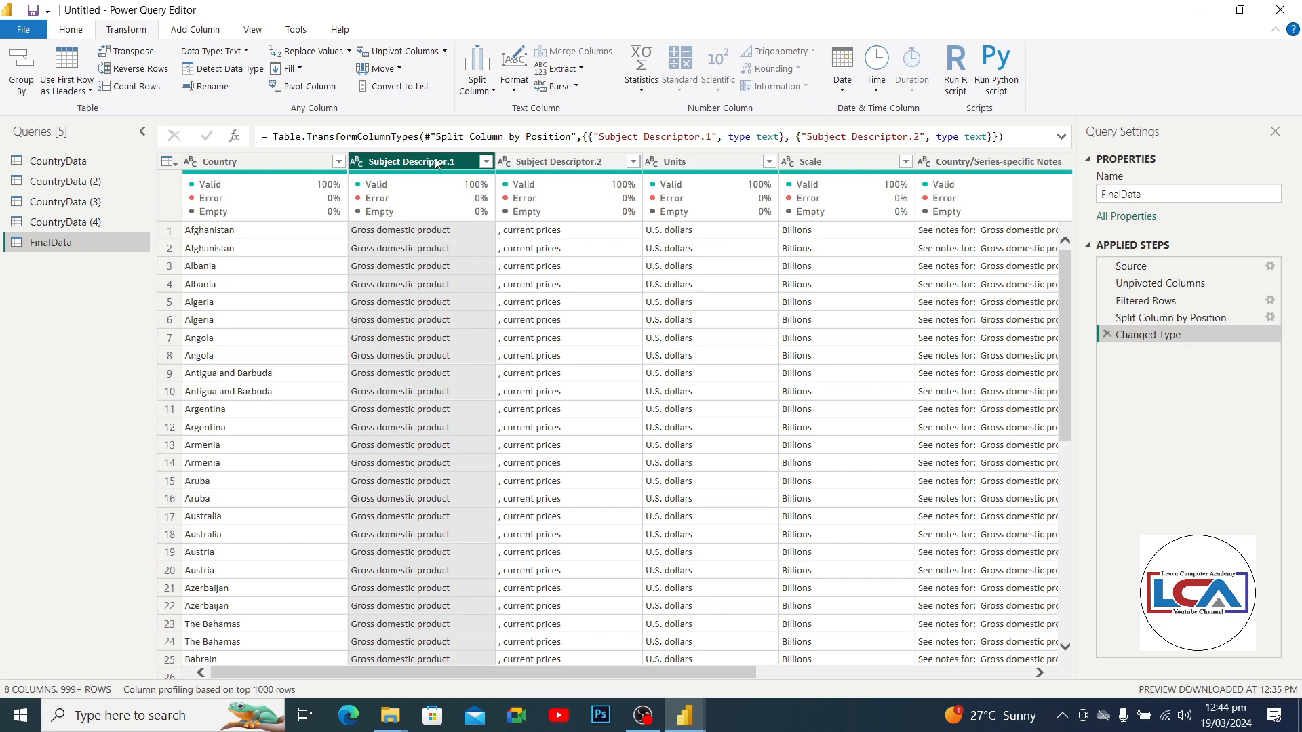
- Try removing every column except Subject Descriptor.1, and delete that removal from the applied steps
{"action": "left_click", "coordinate": [73, 30]}
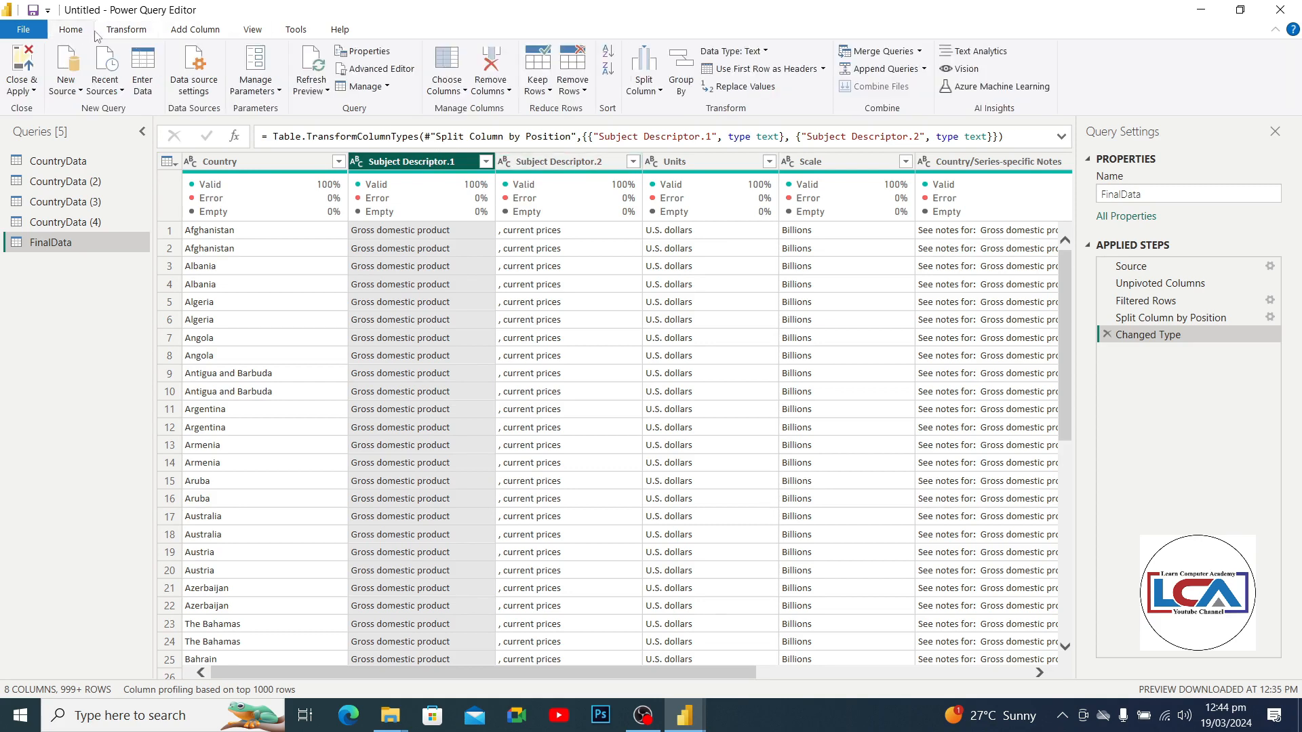
{"action": "left_click", "coordinate": [485, 163]}
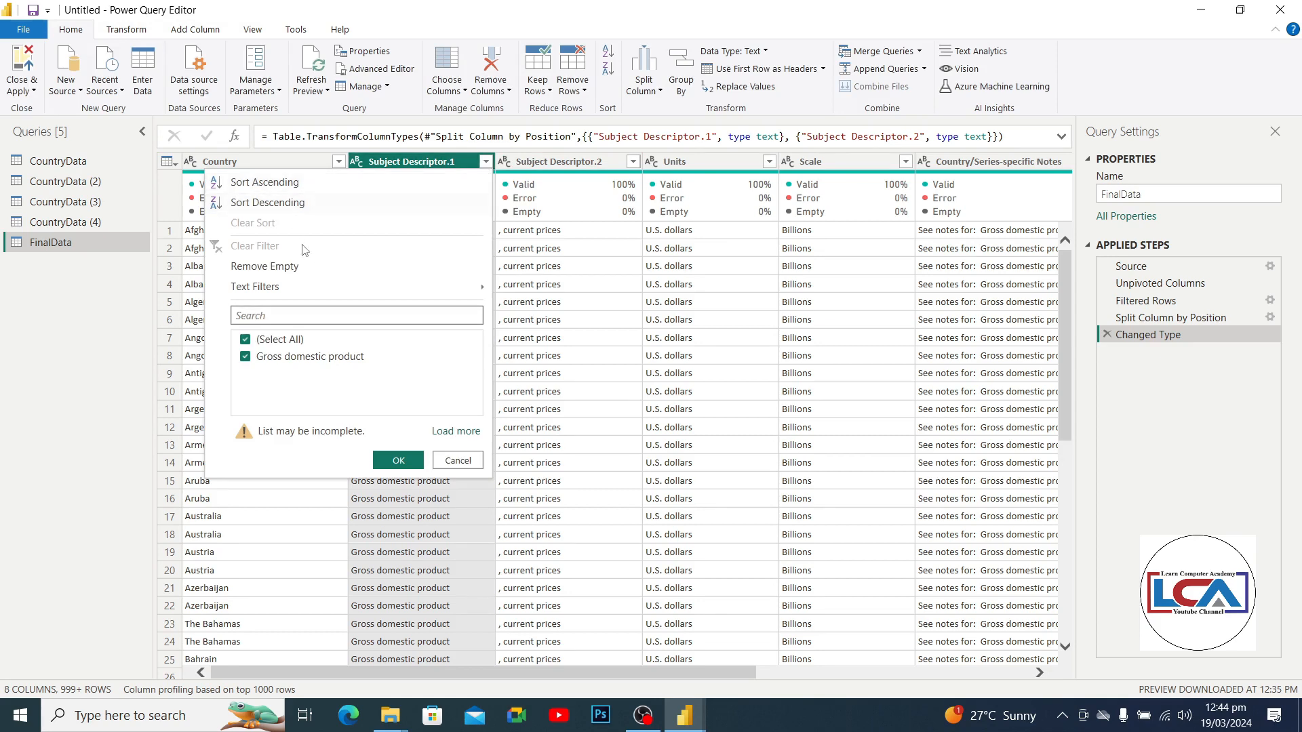
{"action": "left_click", "coordinate": [458, 460]}
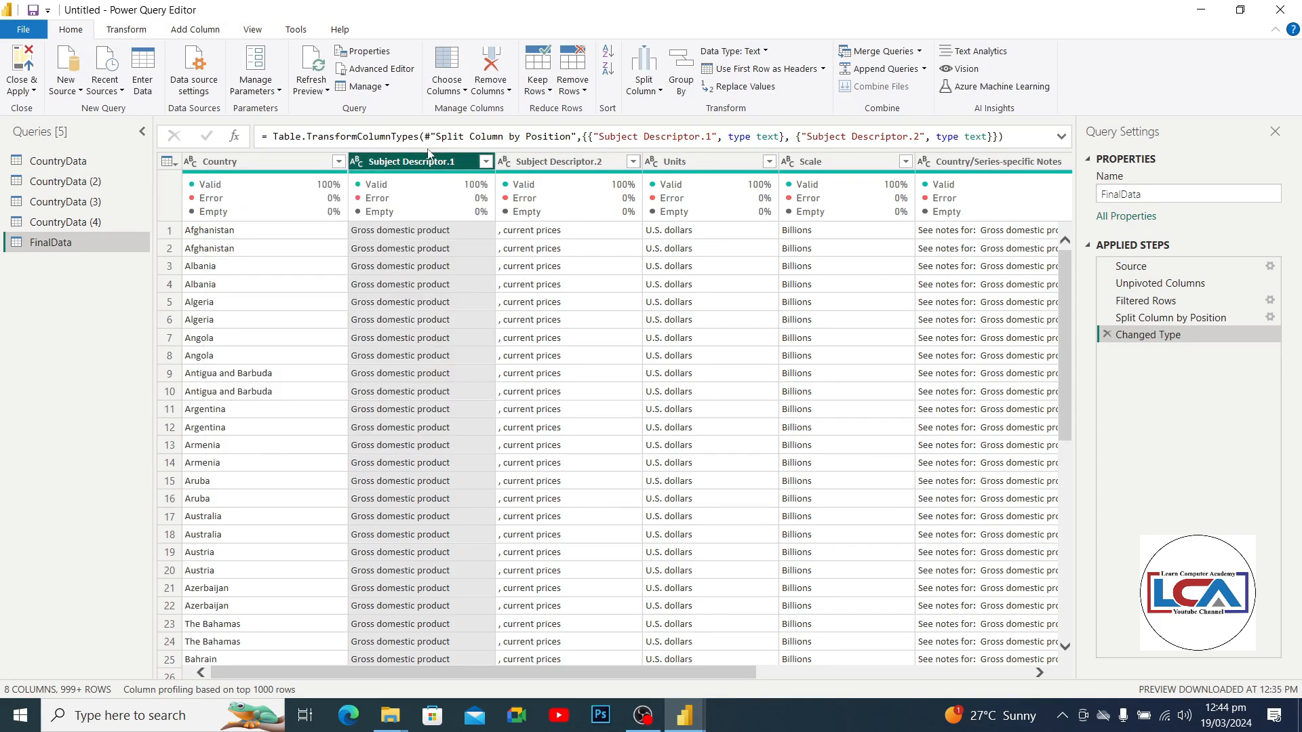
{"action": "right_click", "coordinate": [426, 165]}
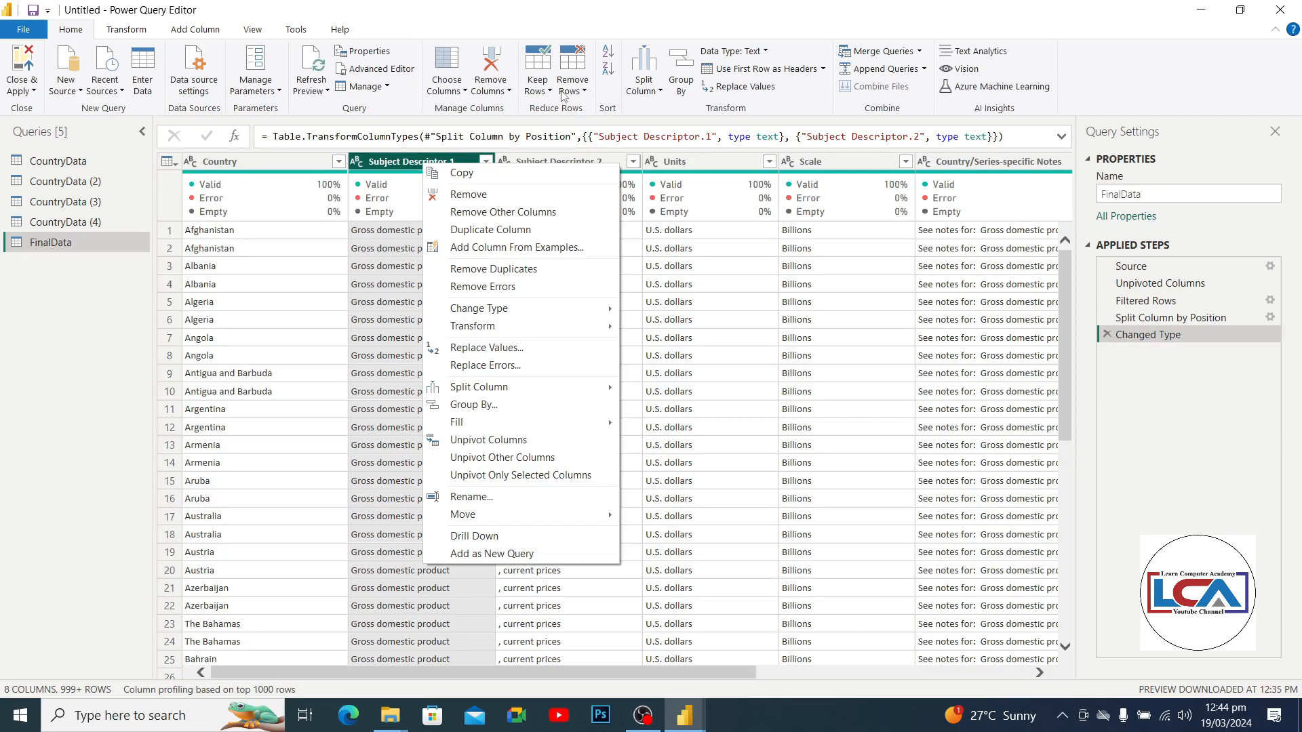
{"action": "left_click", "coordinate": [510, 91]}
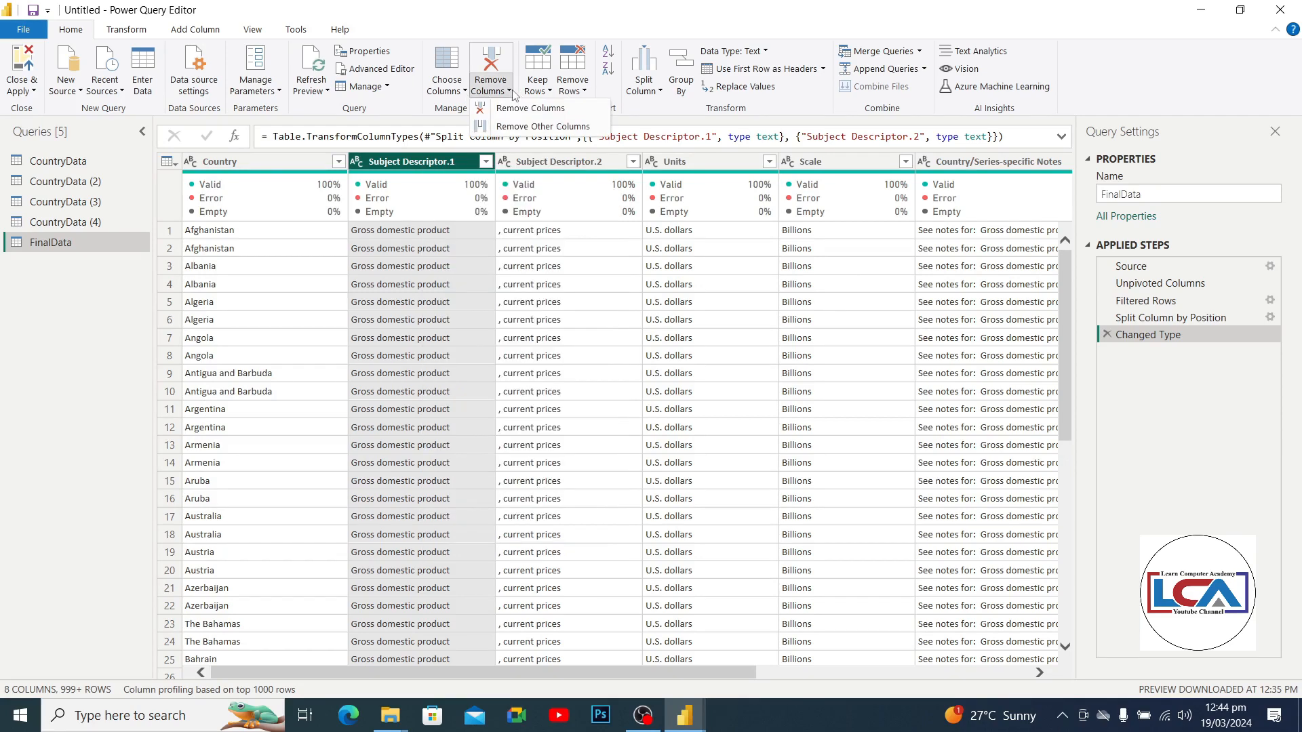
{"action": "left_click", "coordinate": [523, 127]}
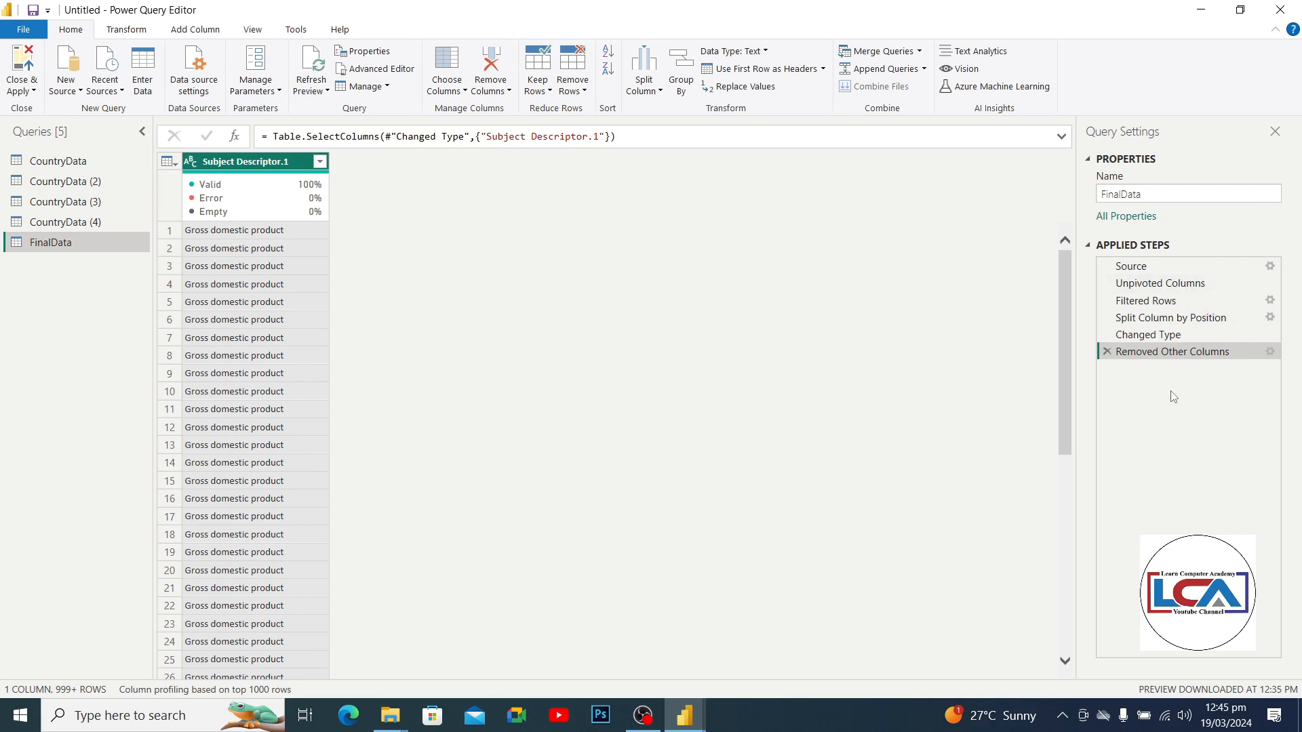
{"action": "left_click", "coordinate": [1107, 352]}
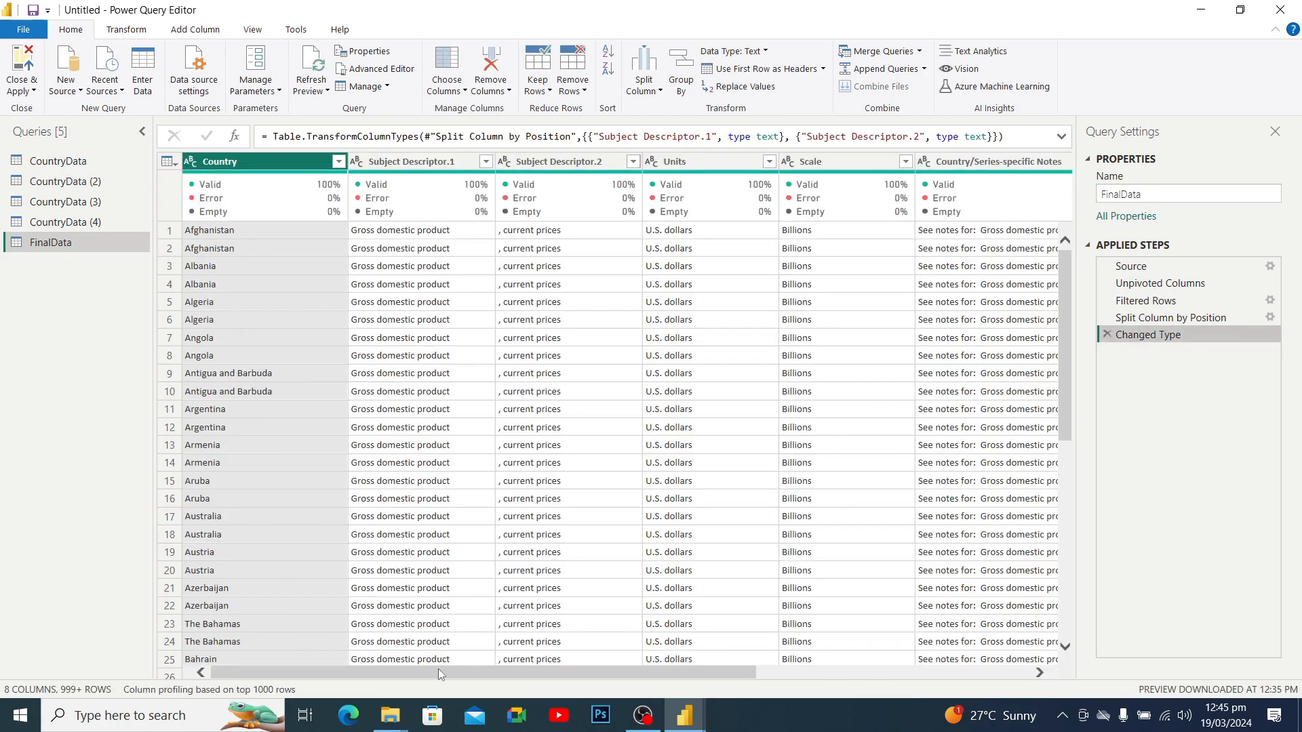
- Remove the Subject Descriptor.2 column from the FinalData query
{"action": "mouse_move", "coordinate": [439, 671]}
{"action": "left_mouse_down"}
{"action": "mouse_move", "coordinate": [807, 676]}
{"action": "mouse_move", "coordinate": [437, 675]}
{"action": "left_mouse_up"}
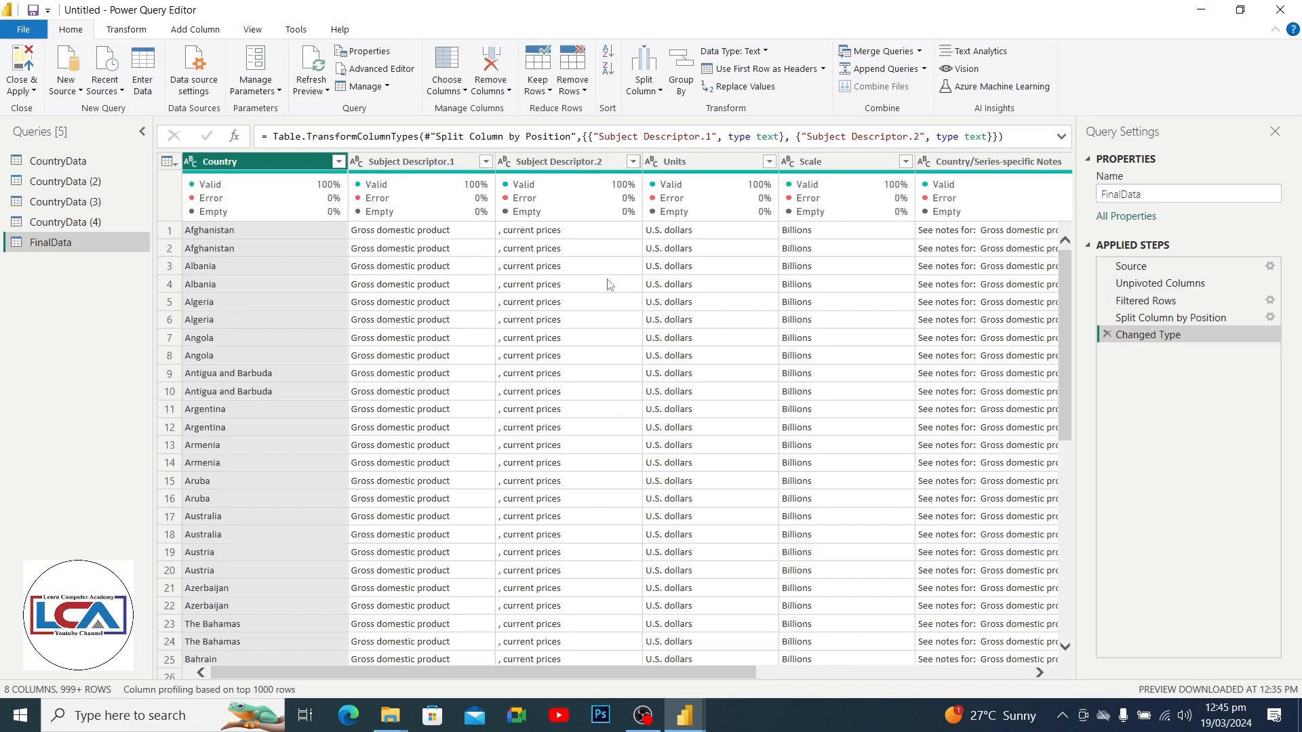
{"action": "left_click", "coordinate": [618, 161]}
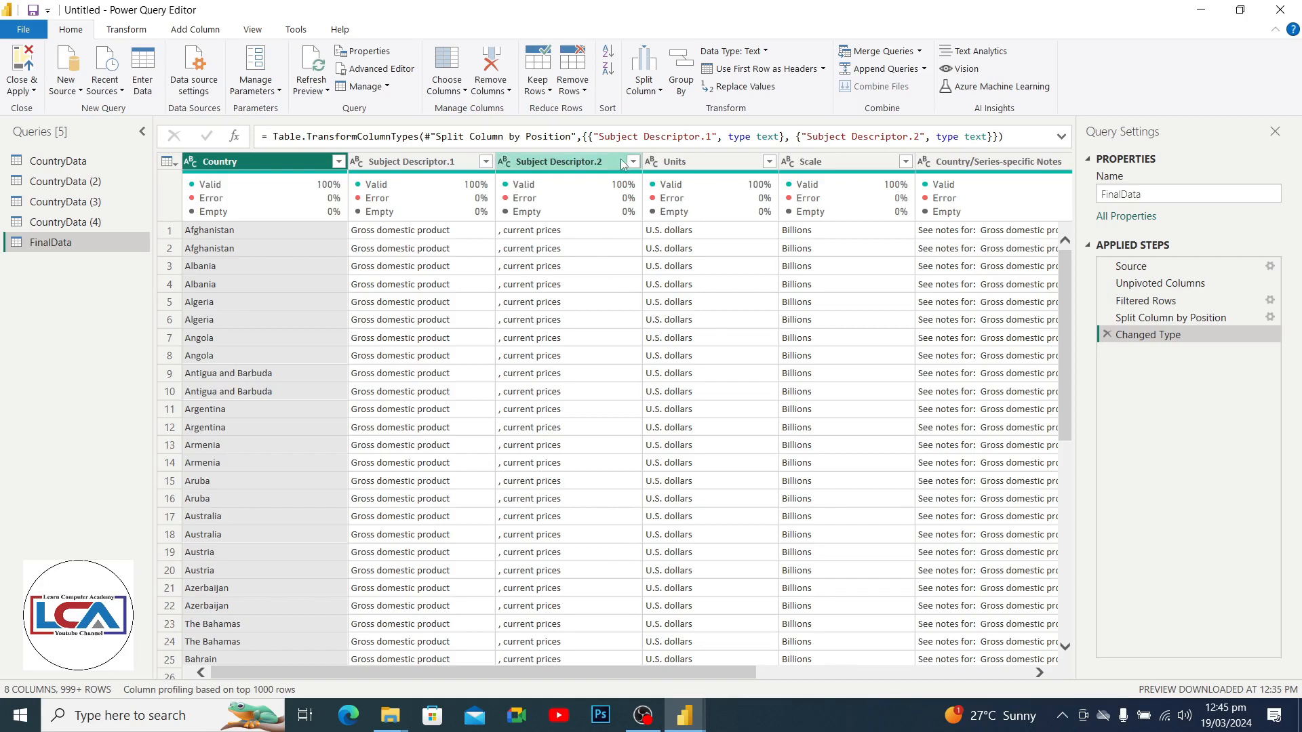
{"action": "left_click", "coordinate": [510, 93]}
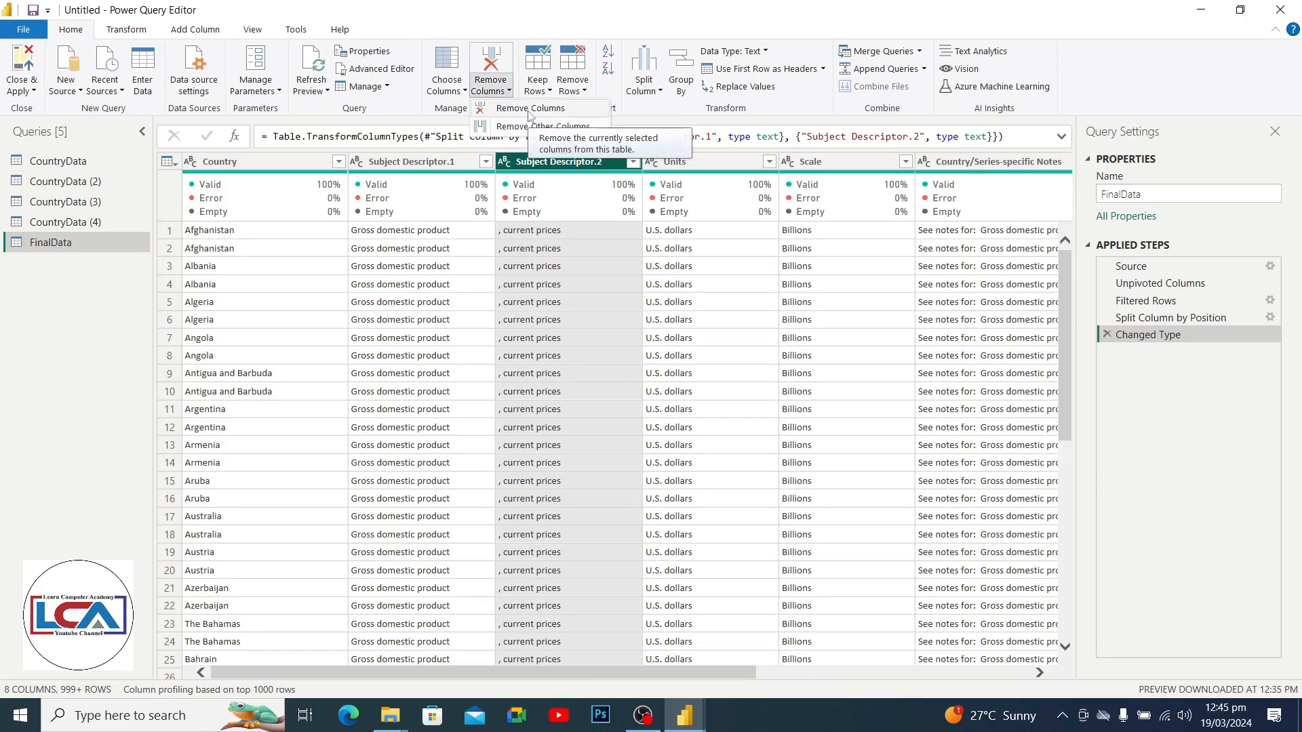
{"action": "left_click", "coordinate": [530, 110]}
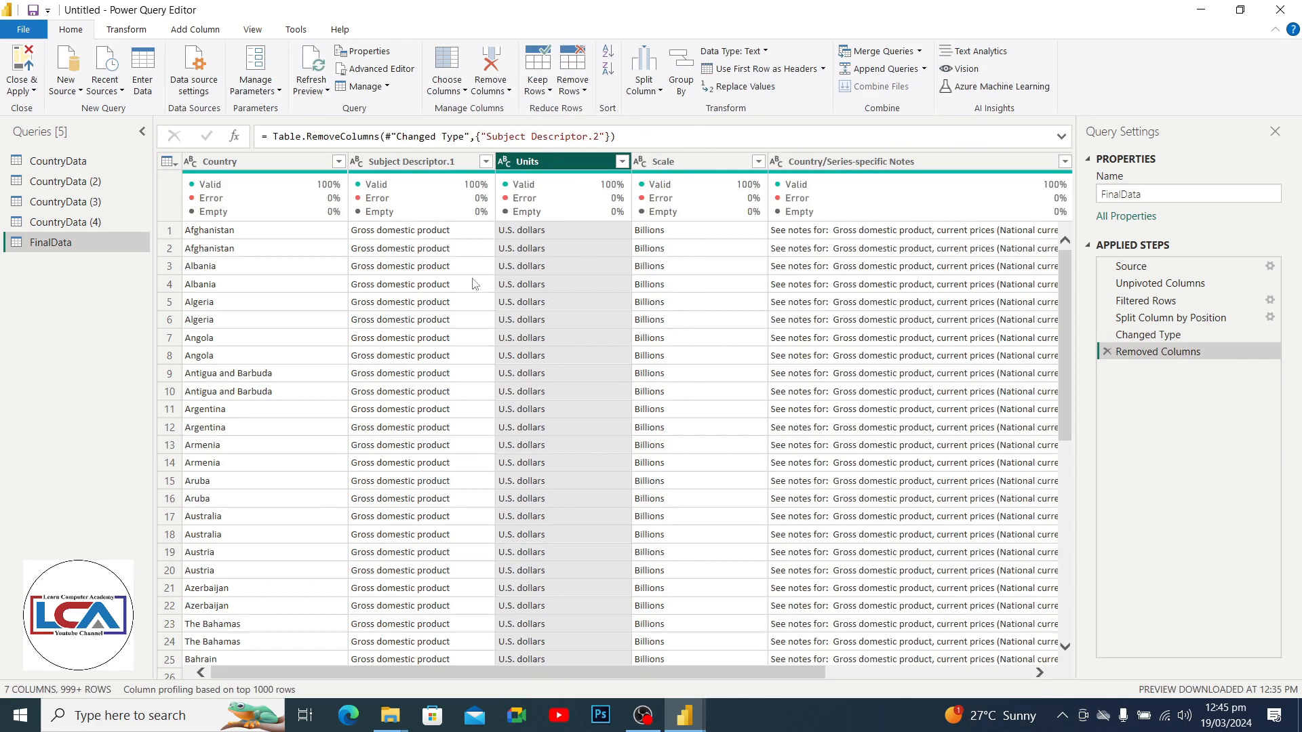